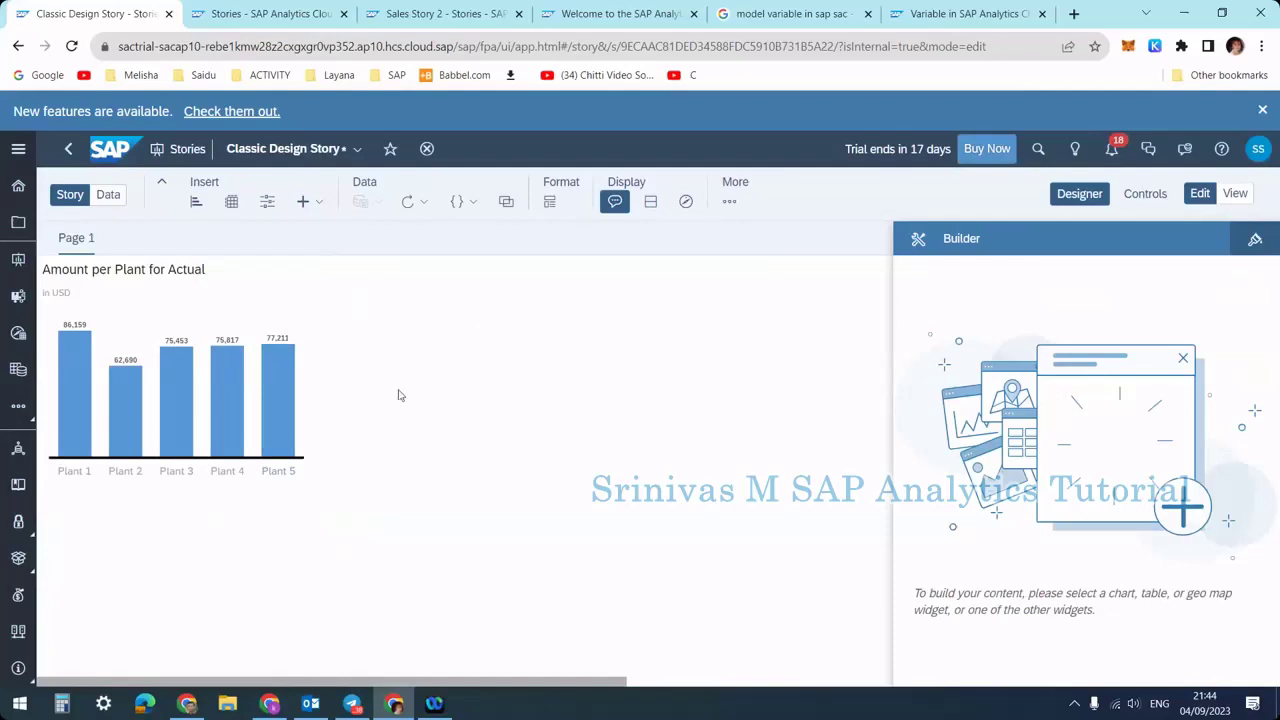
Add a second page of type Canvas to the story and return to the chart on Page 1
mouse_move(65, 235)
left_click(148, 238)
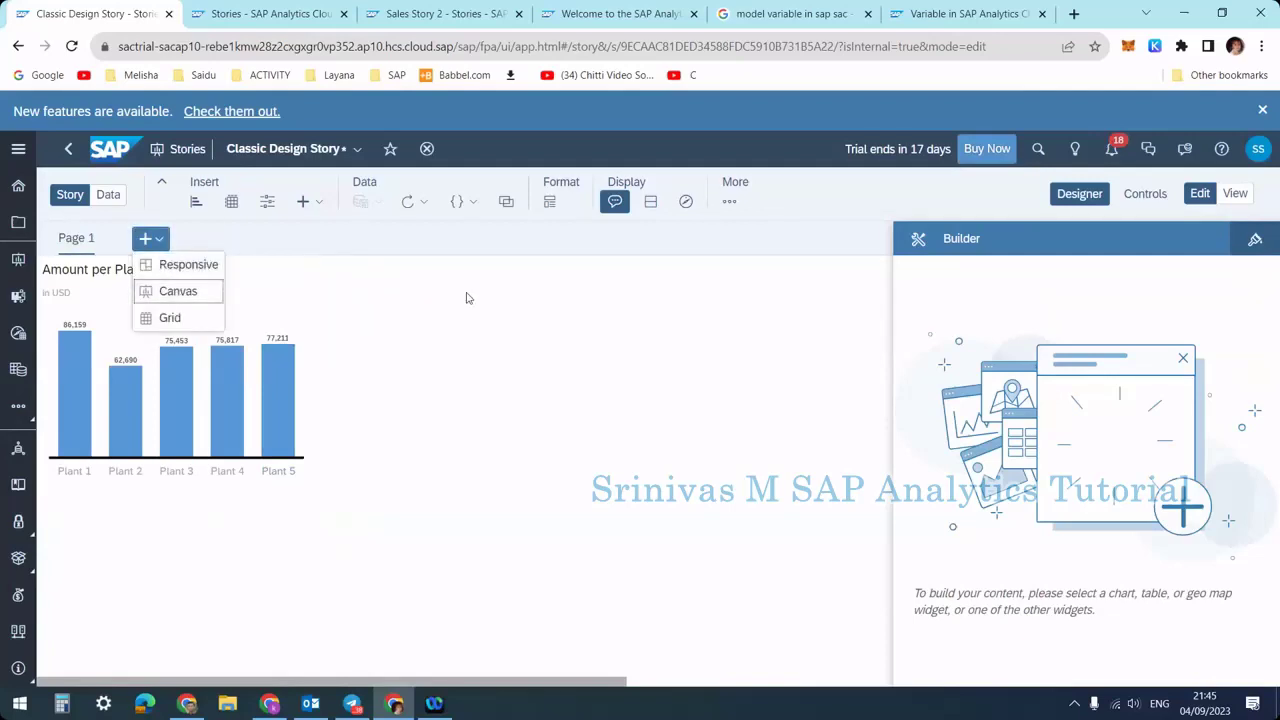
left_click(169, 290)
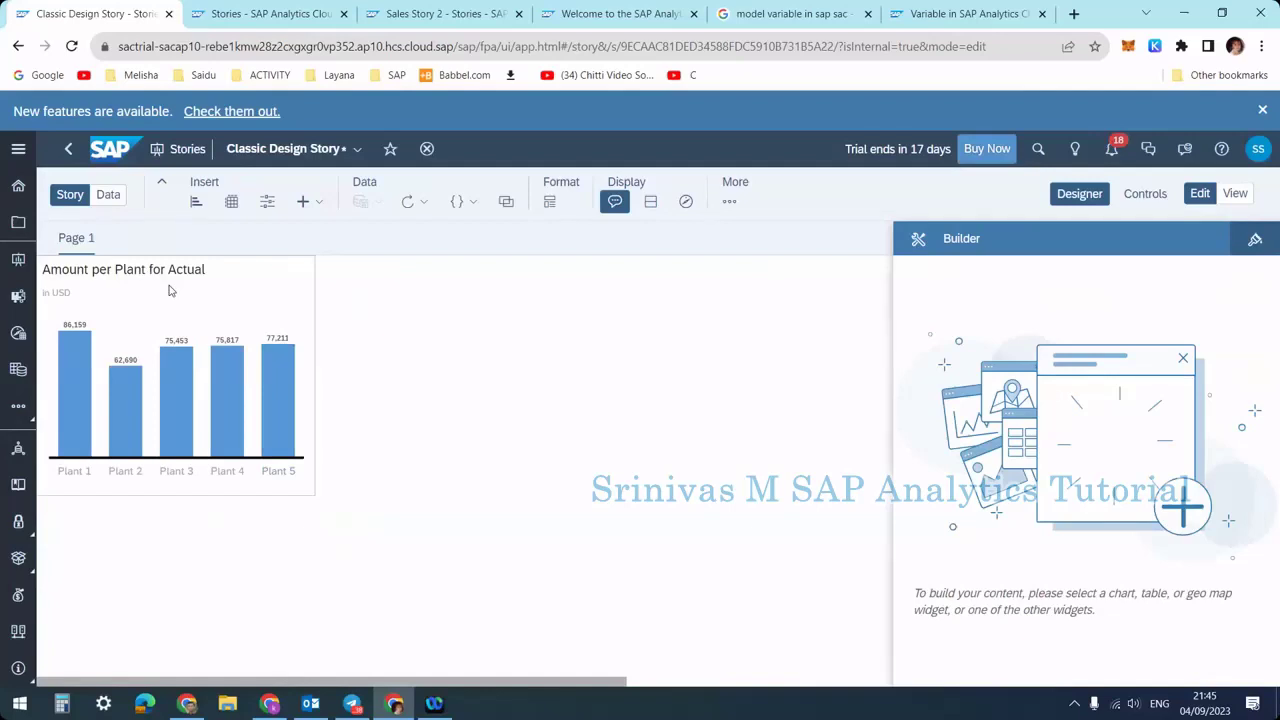
left_click(68, 239)
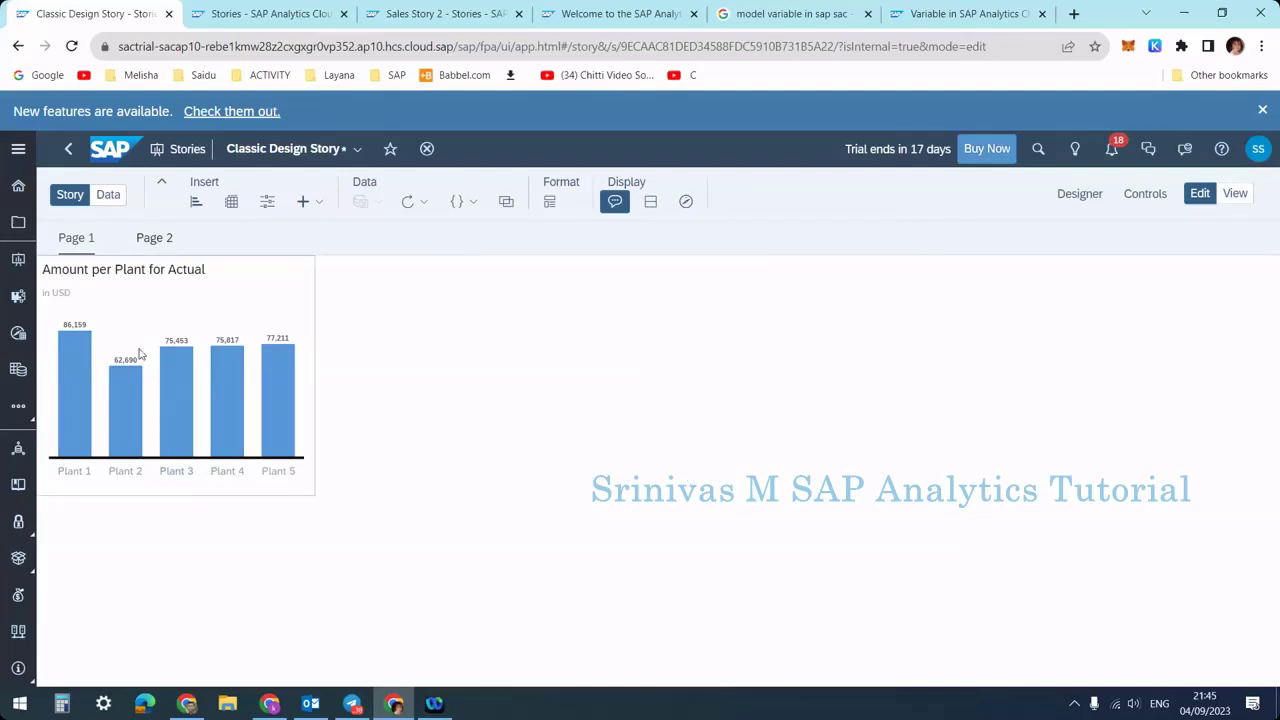
left_click(245, 286)
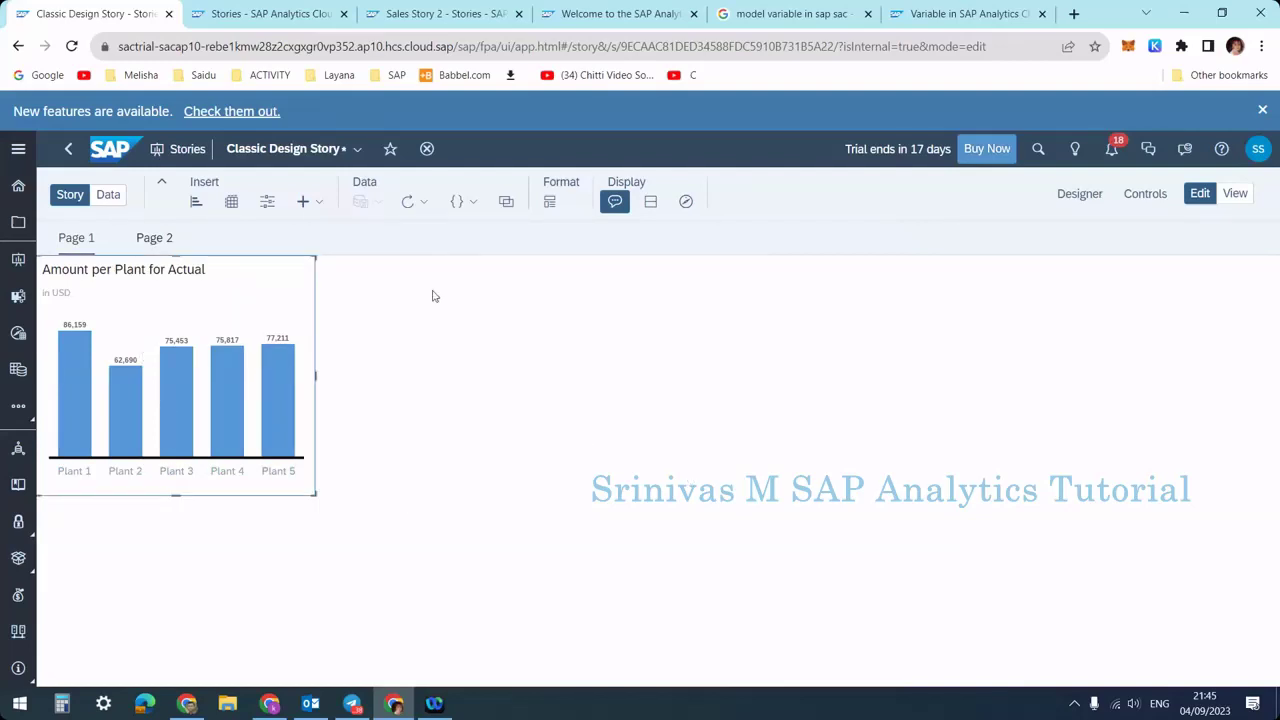
left_click(155, 237)
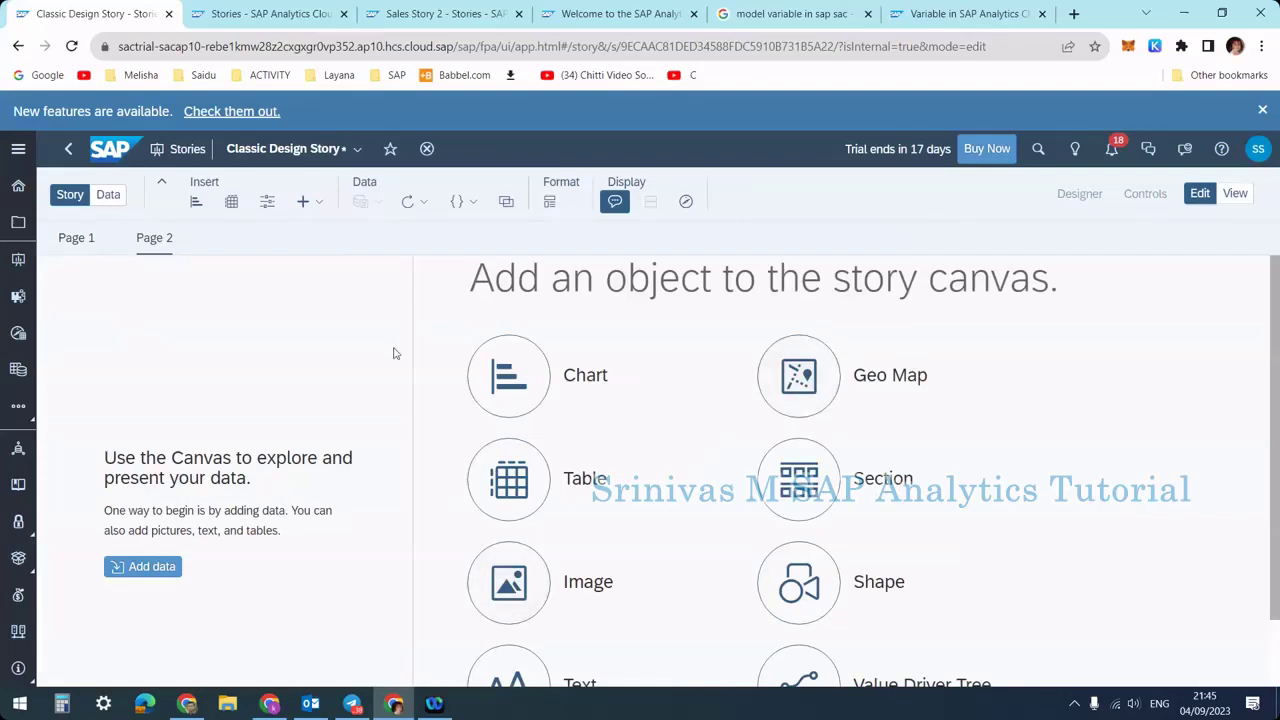
left_click(71, 243)
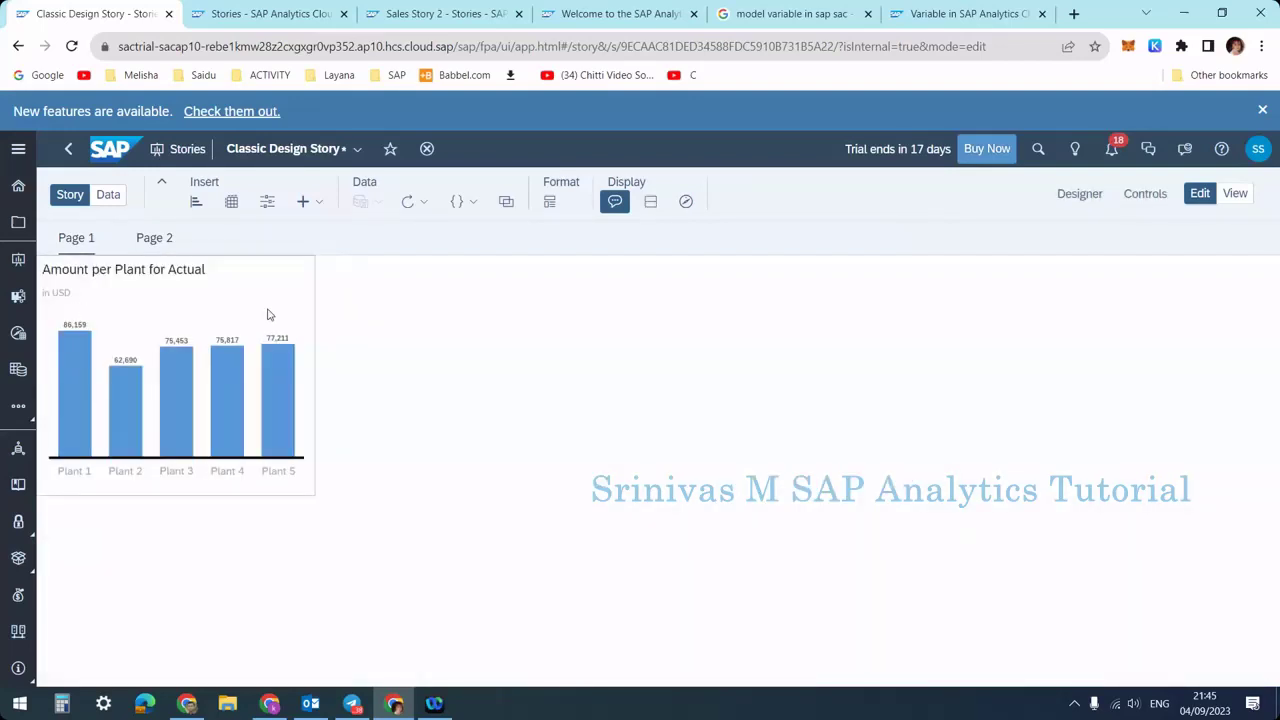
left_click(279, 293)
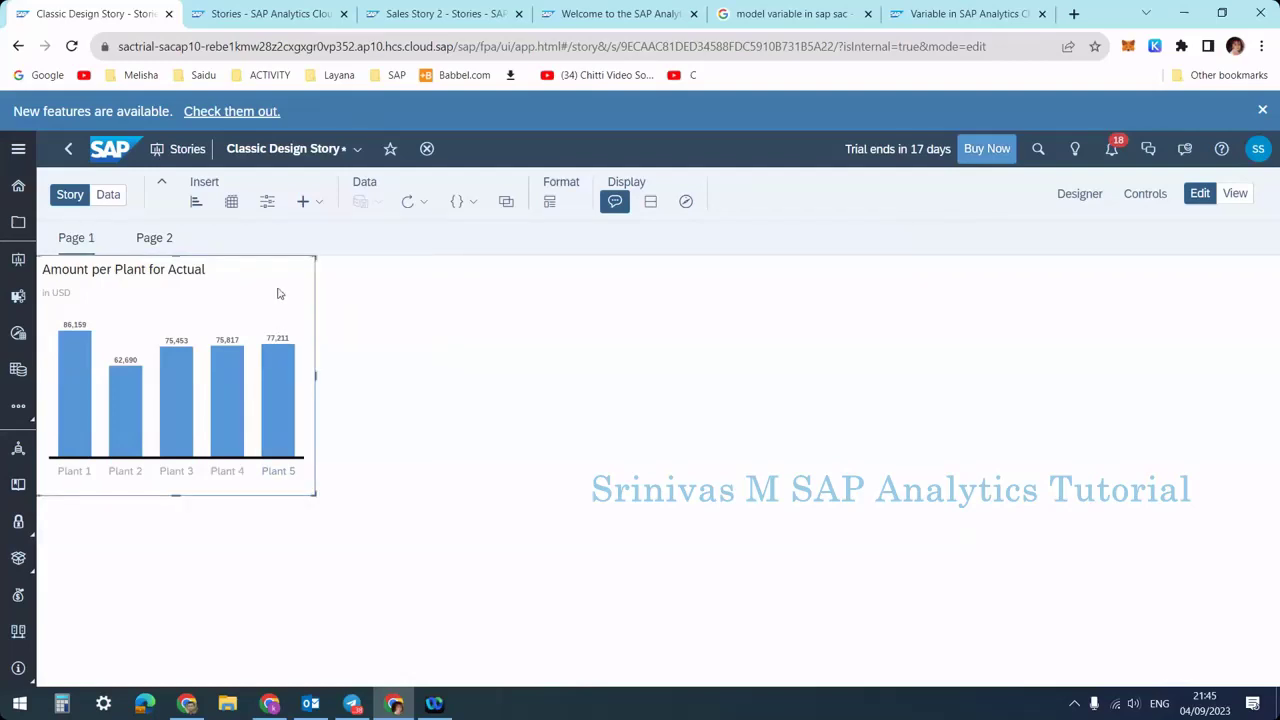
left_click(318, 204)
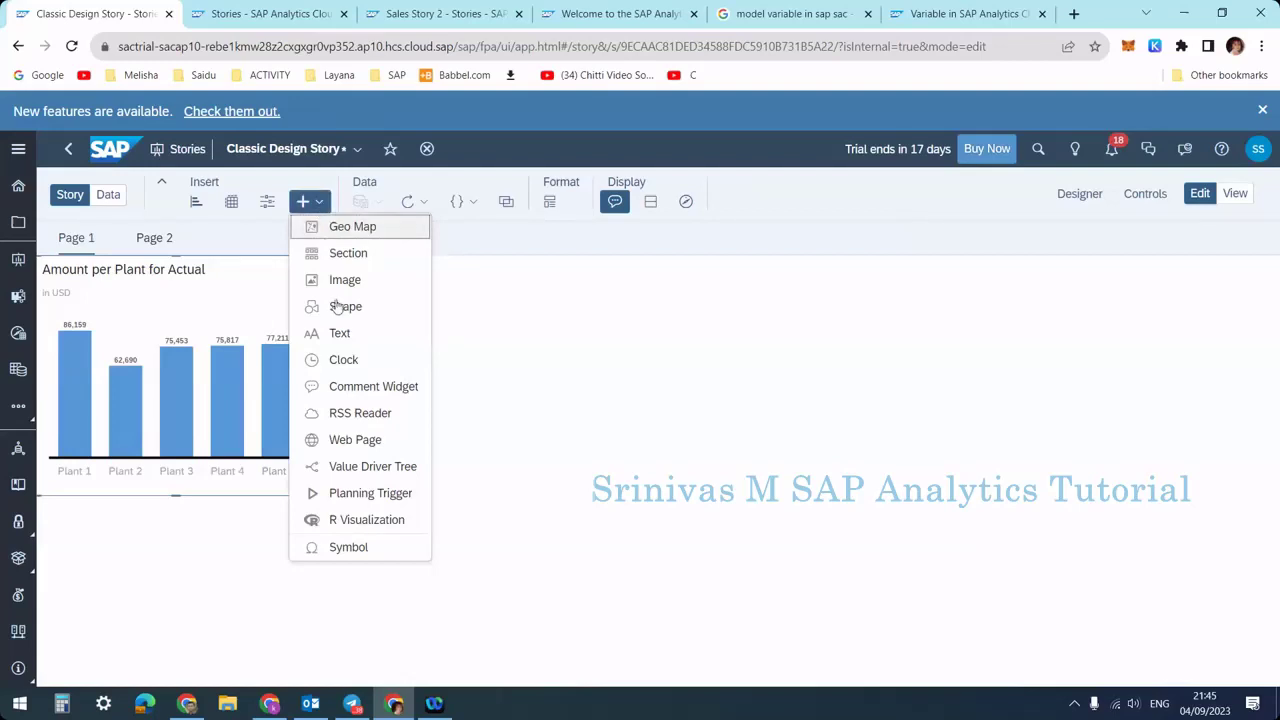
left_click(530, 305)
left_click(233, 302)
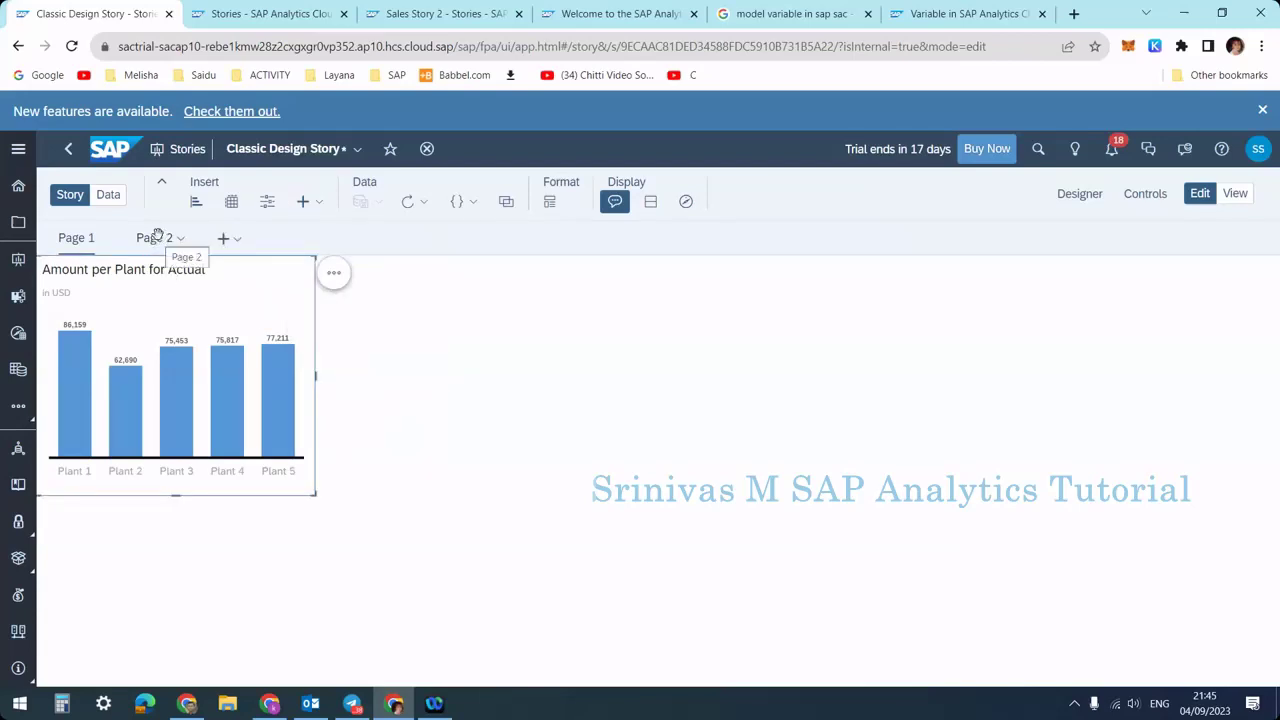
Insert a page filter on Page 1 based on the Plant dimension of the SALES_F1 data source
left_click(267, 204)
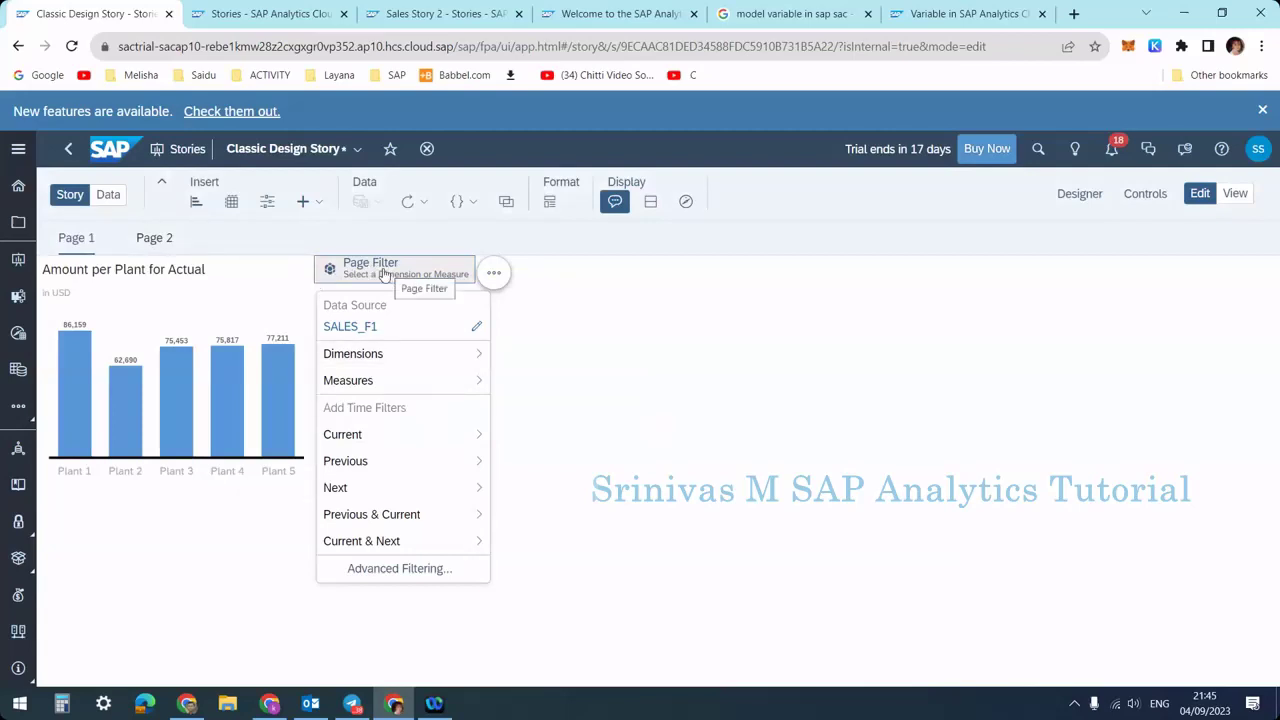
left_click(362, 357)
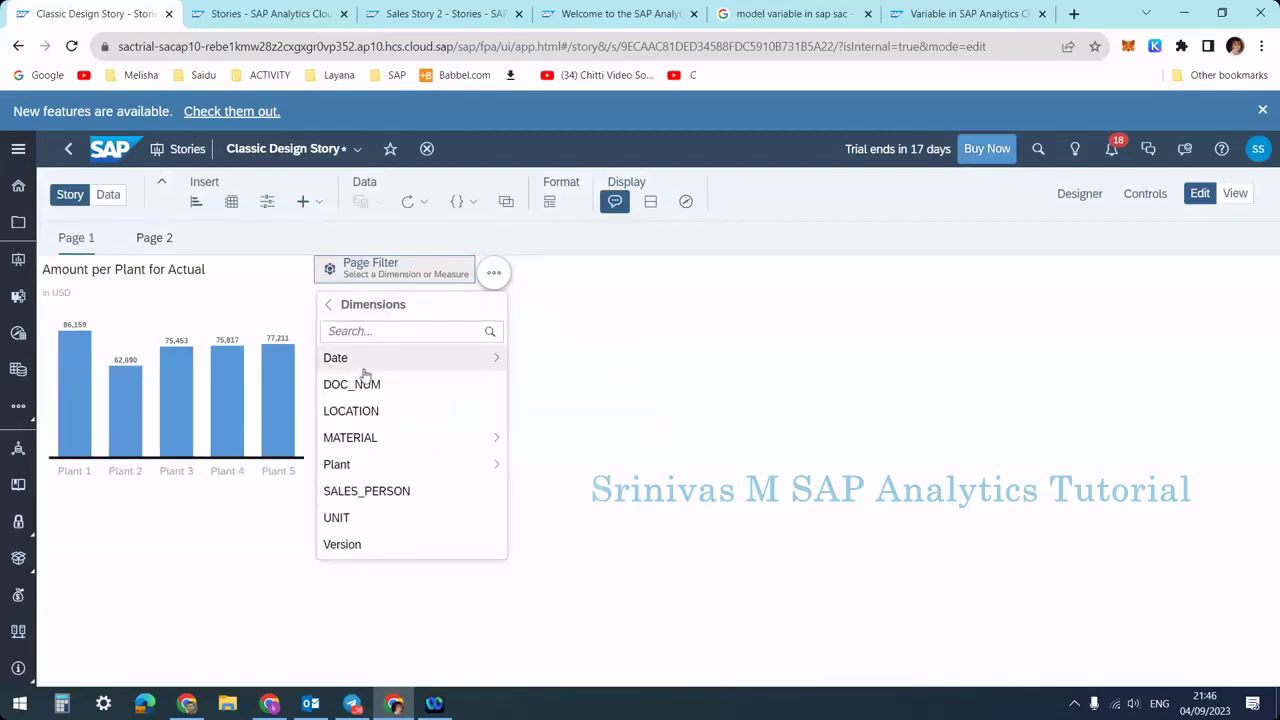
left_click(352, 468)
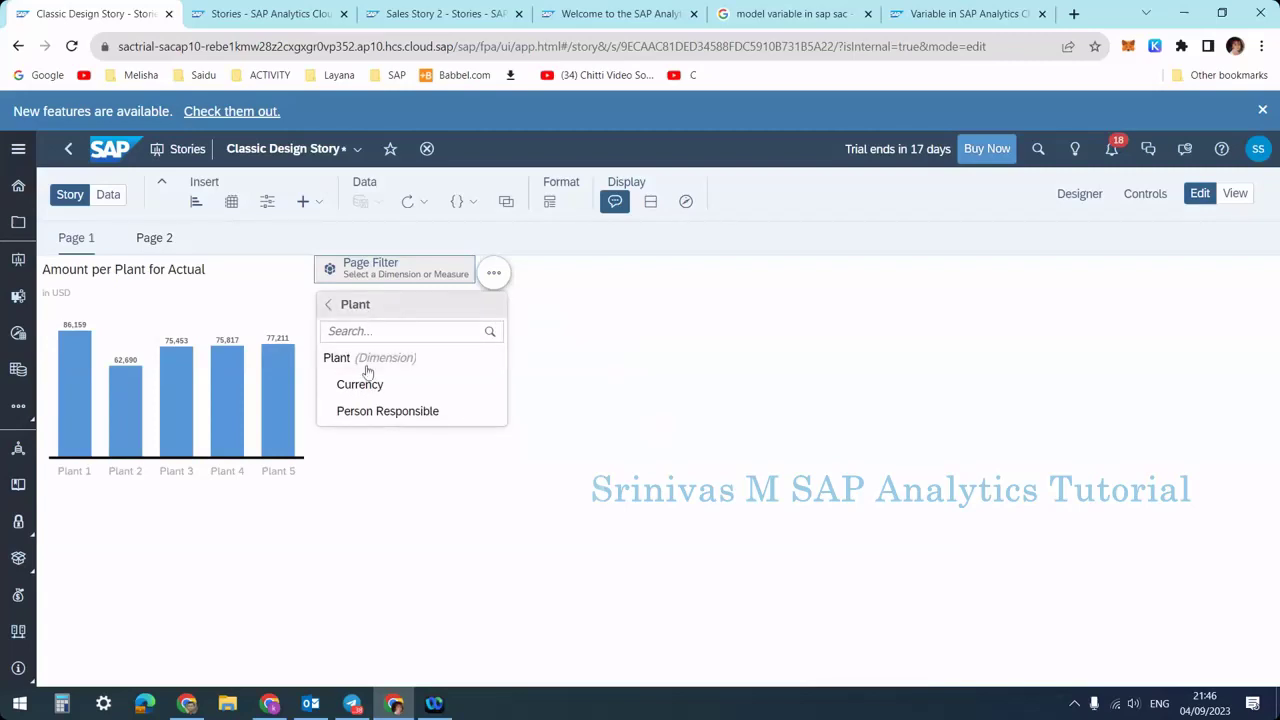
left_click(343, 362)
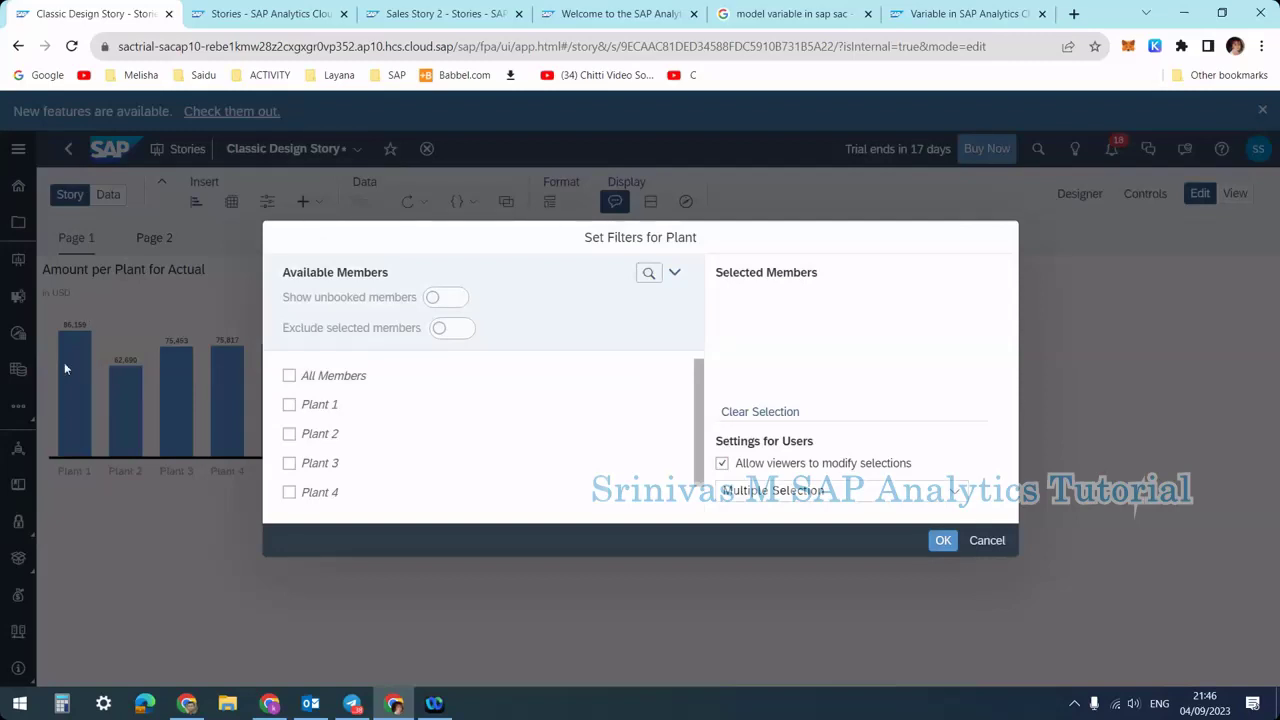
Set the Plant filter to All Members, keeping Multiple Selection for viewers, and confirm the filter settings
left_click(289, 376)
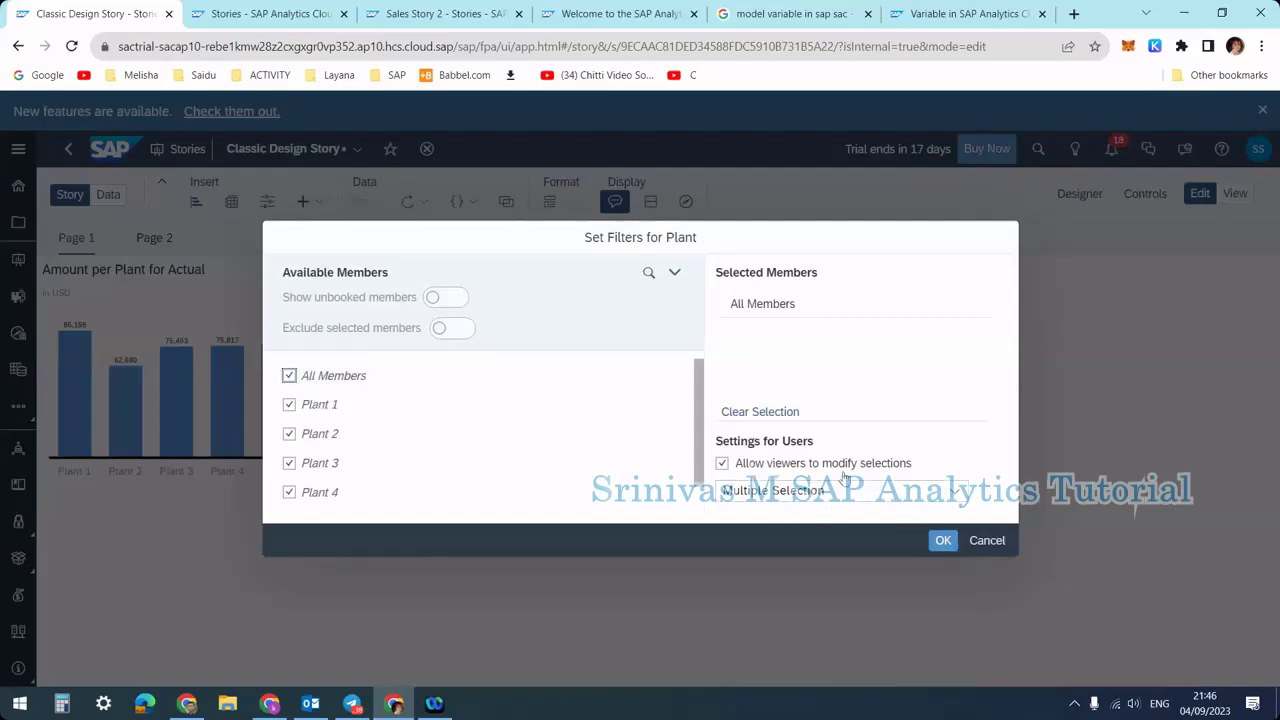
left_click(818, 500)
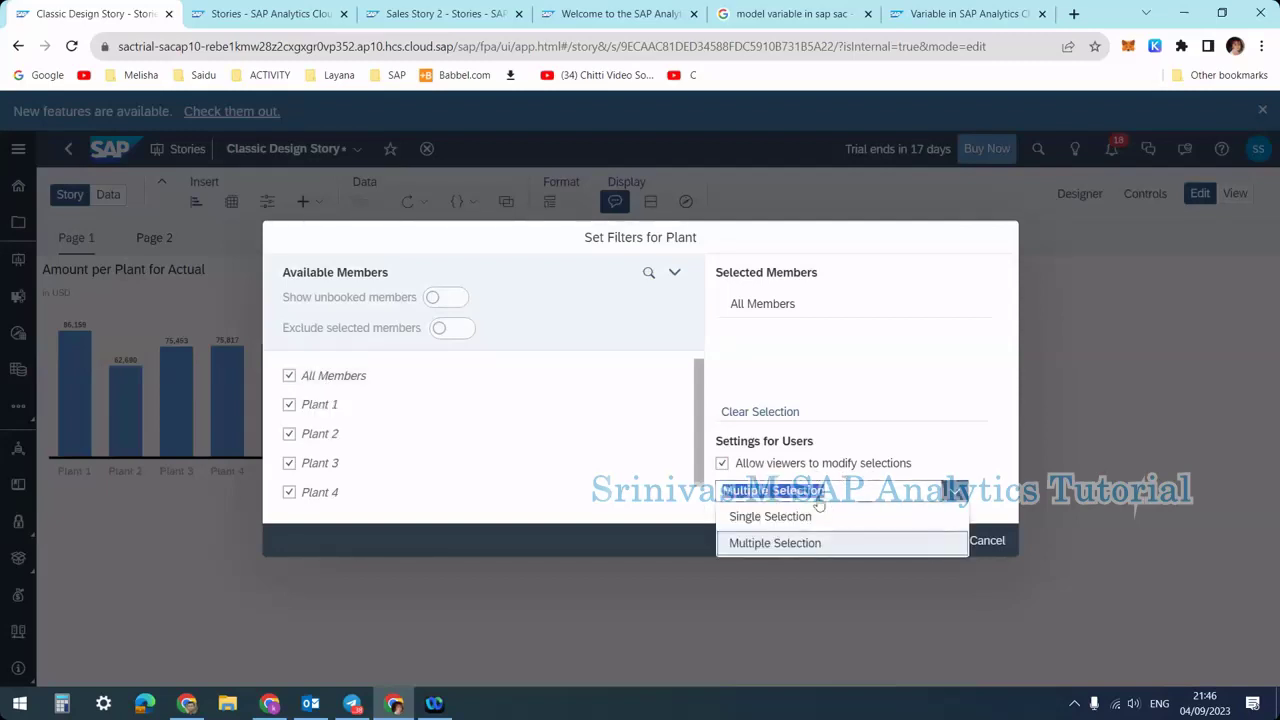
left_click(672, 457)
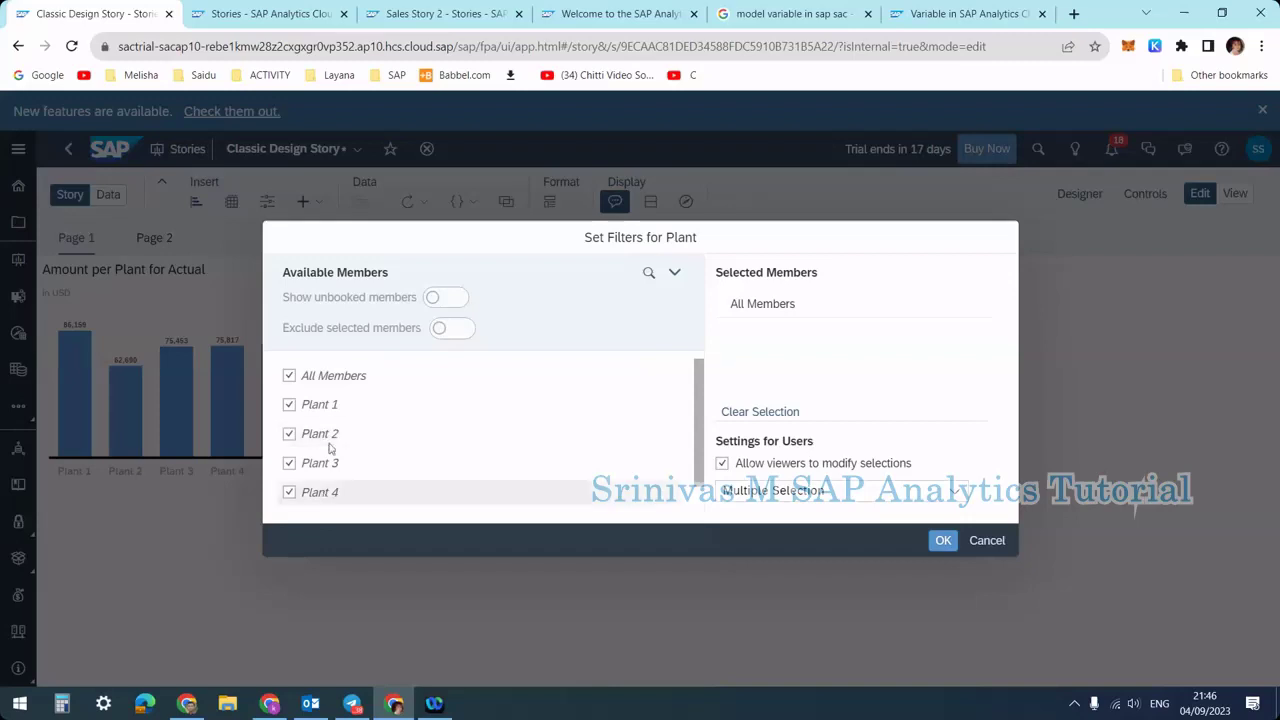
left_click(941, 542)
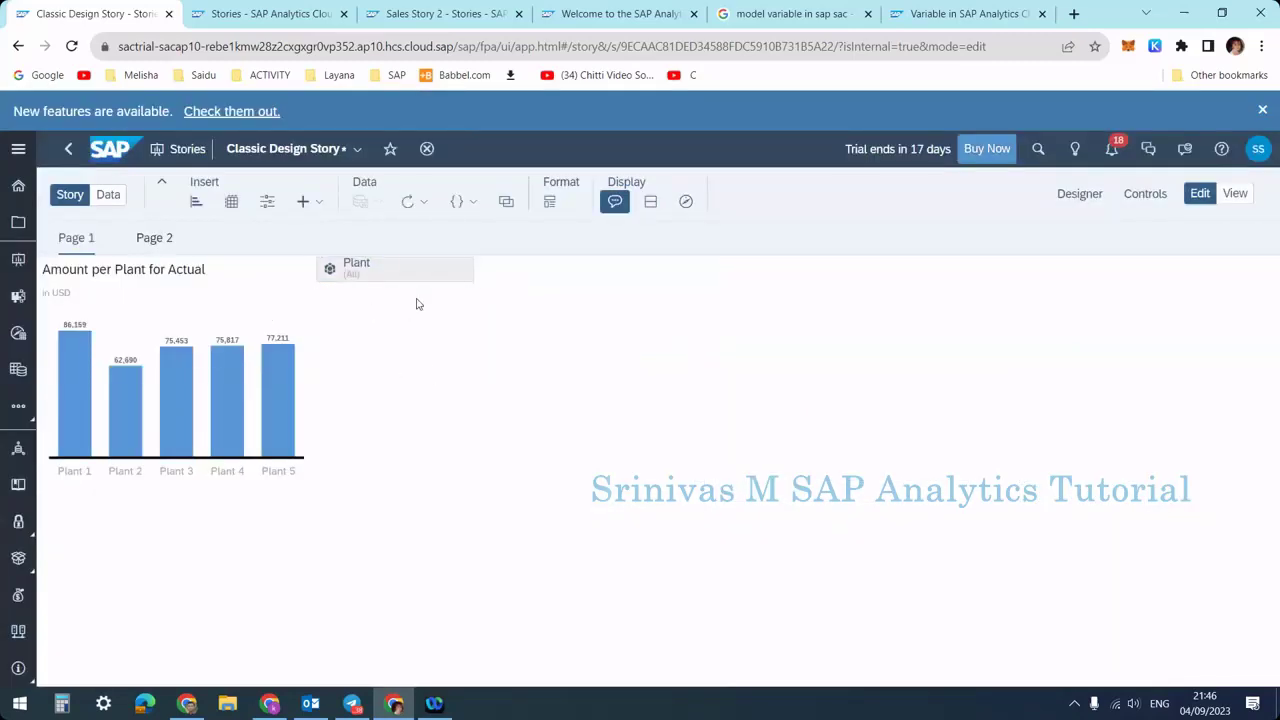
Enlarge the Plant filter downward to the same height as the bar chart beside it
left_click(364, 277)
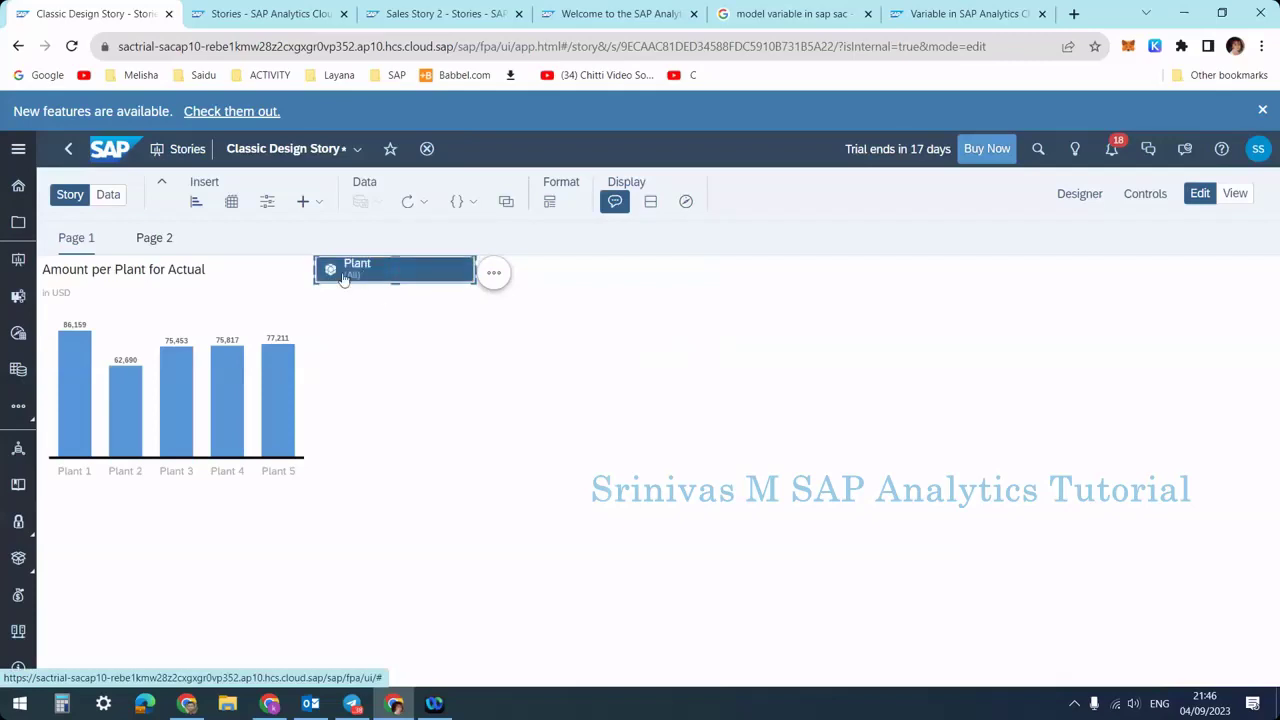
left_click_drag(395, 284, 399, 498)
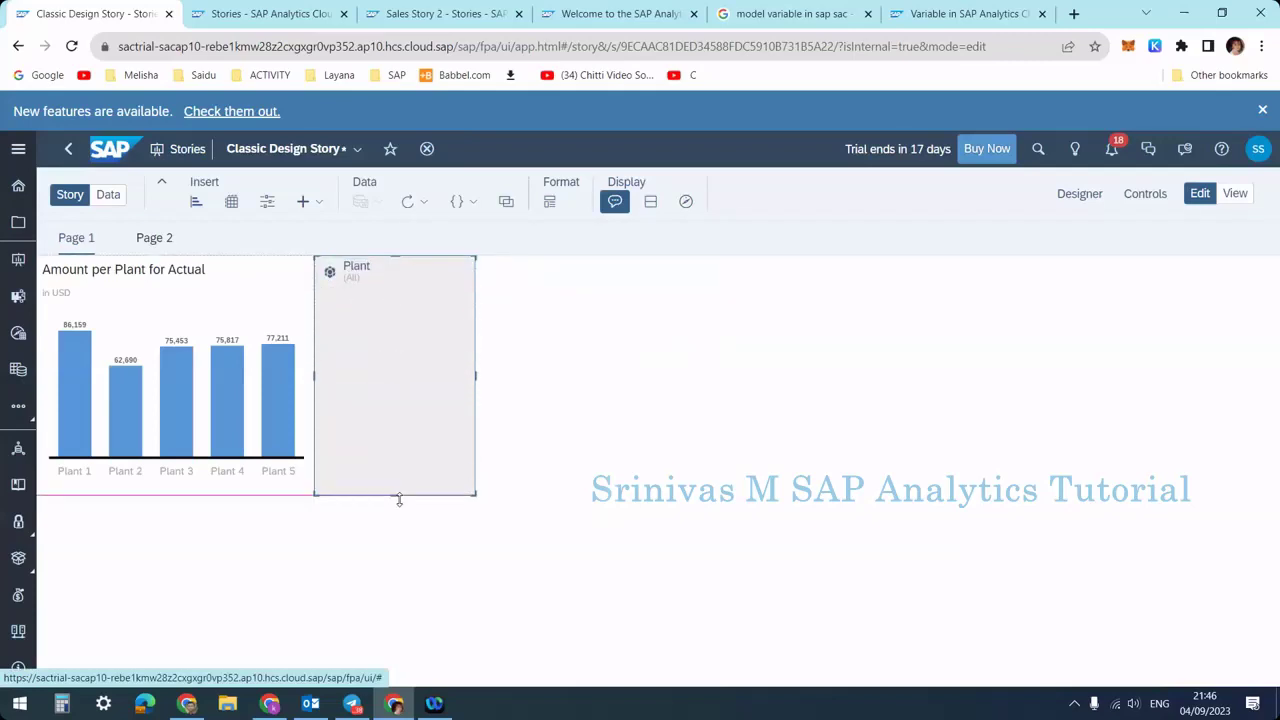
left_click(348, 266)
Rearrange Page 1 with the Plant filter in the page's upper-left corner and the bar chart directly to its right
left_click_drag(351, 255, 72, 462)
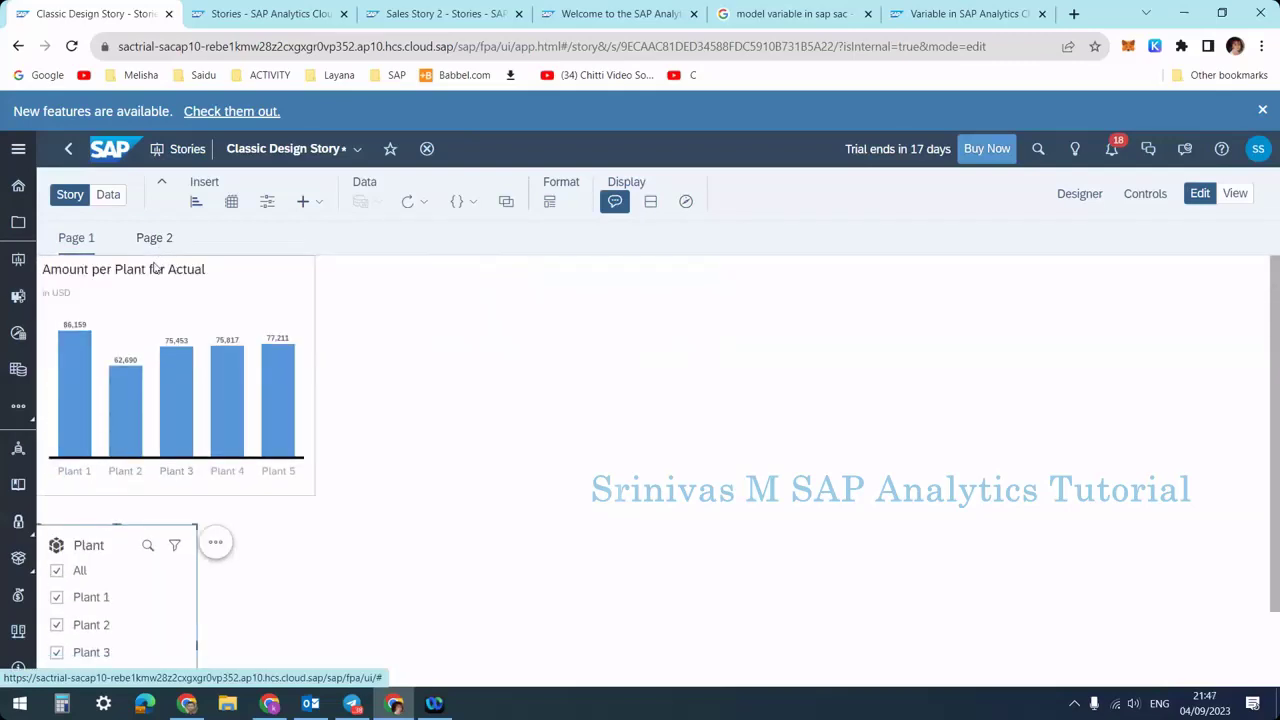
left_click_drag(155, 260, 548, 290)
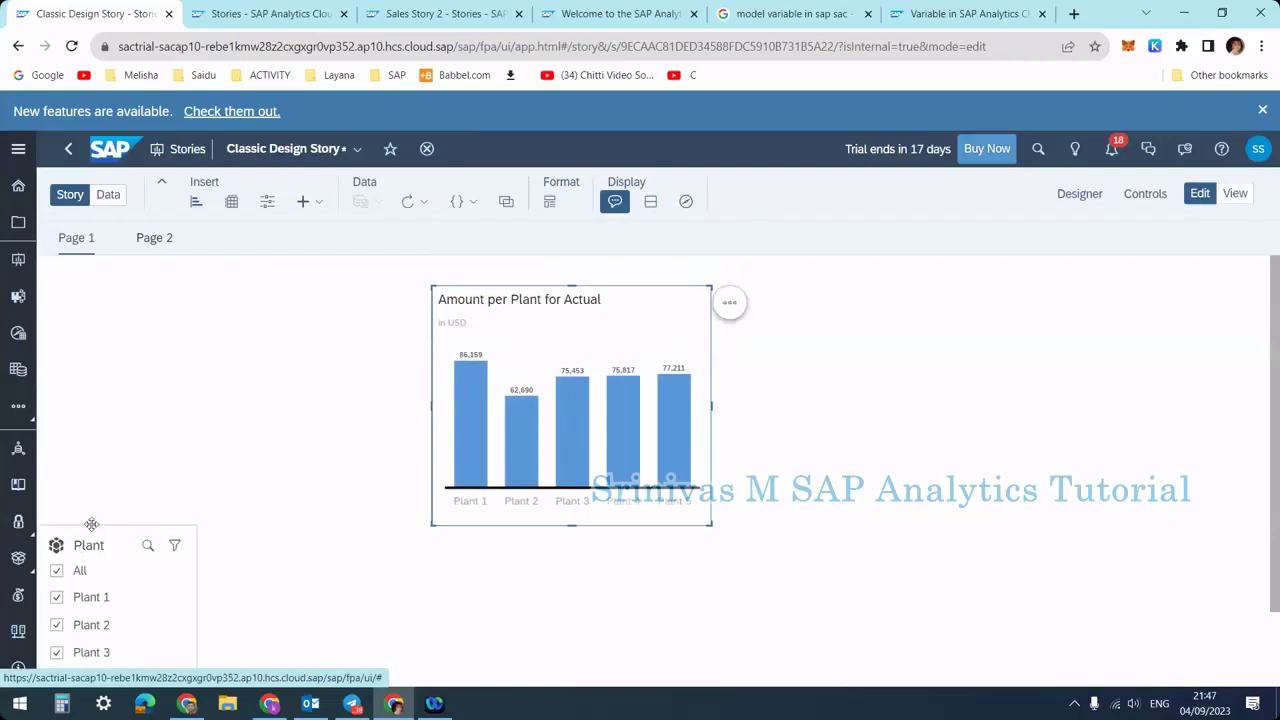
left_click_drag(91, 524, 91, 252)
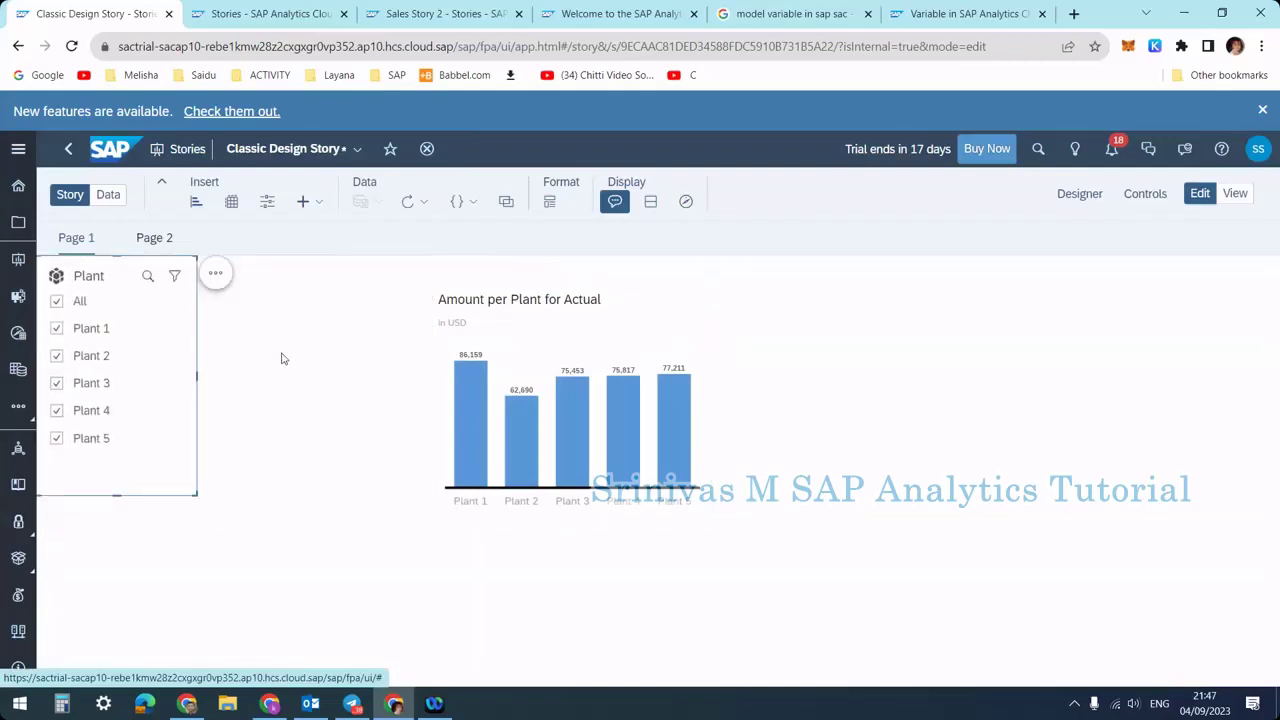
left_click_drag(543, 284, 311, 260)
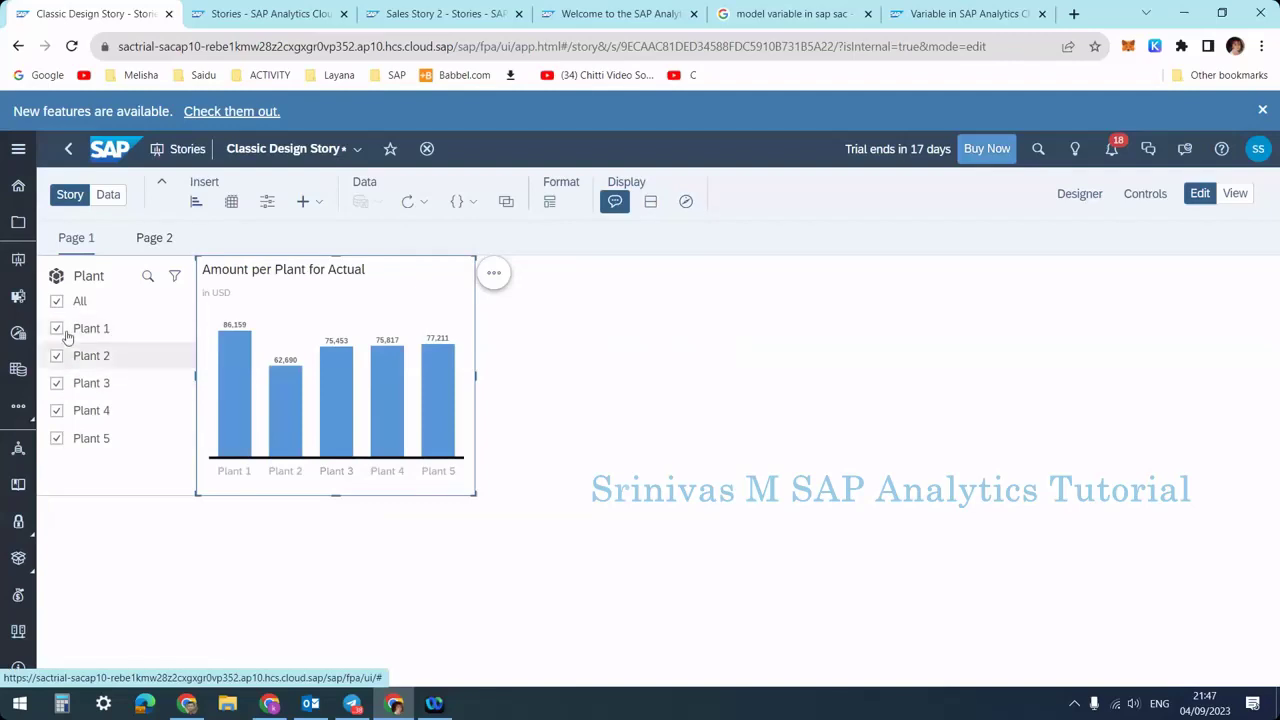
Restrict the Plant page filter to Plant 1 only and open the Designer settings of the chart
left_click(56, 301)
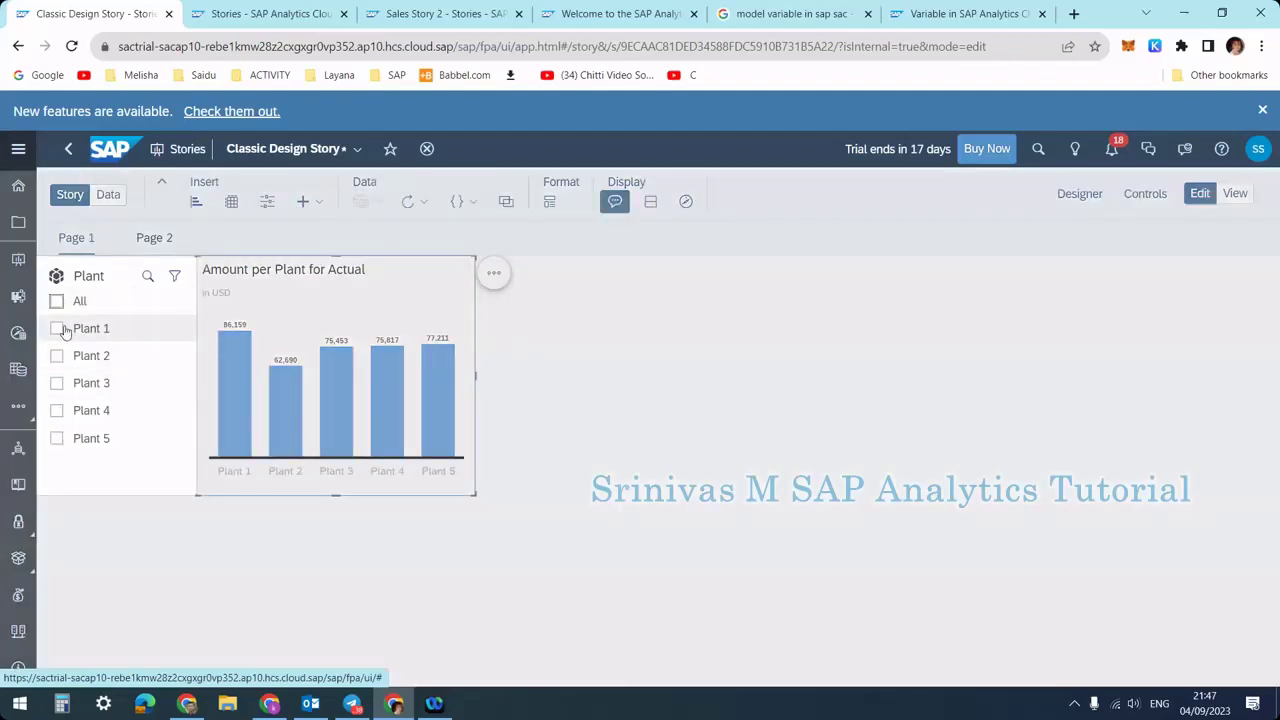
left_click(63, 330)
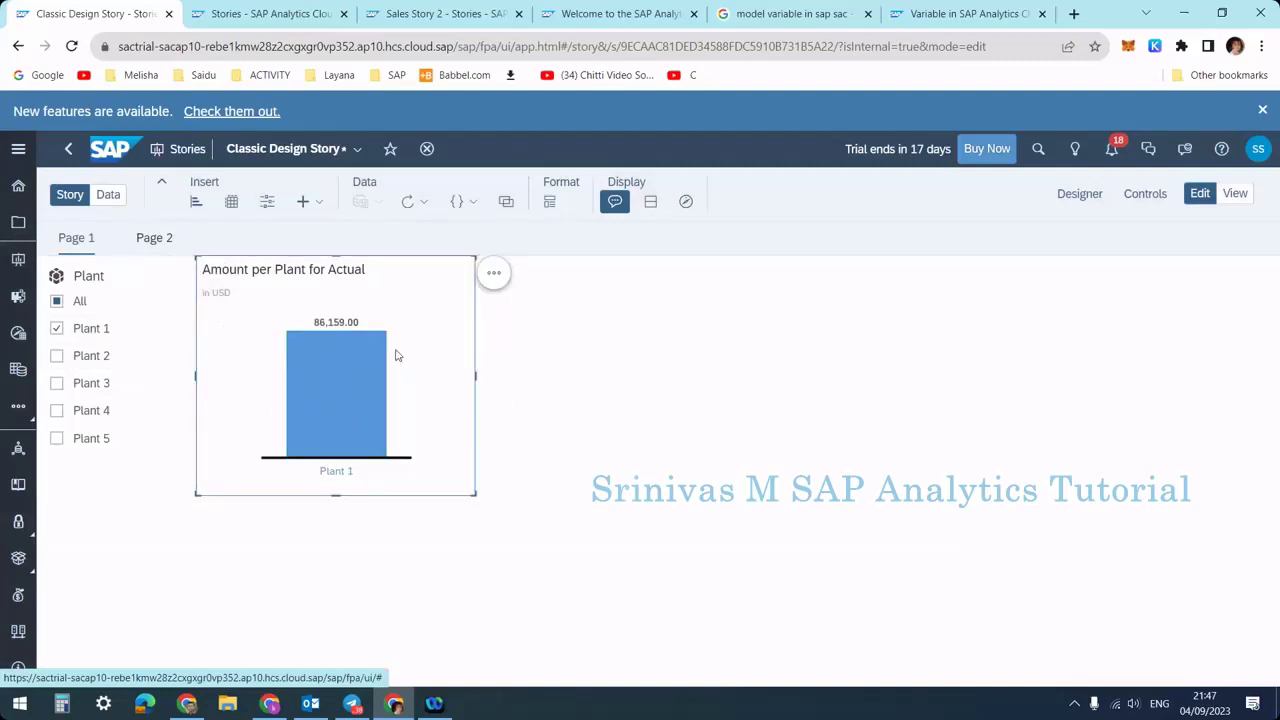
left_click(1080, 194)
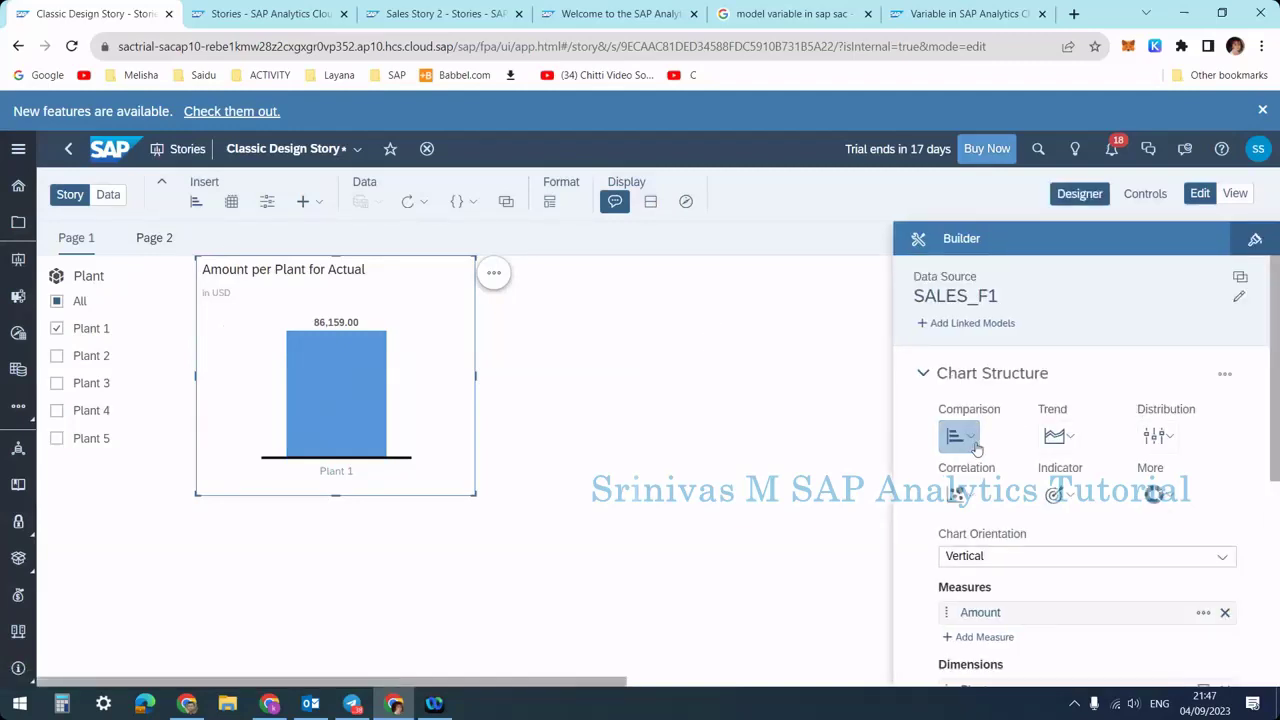
scroll(1034, 474, "down", 3)
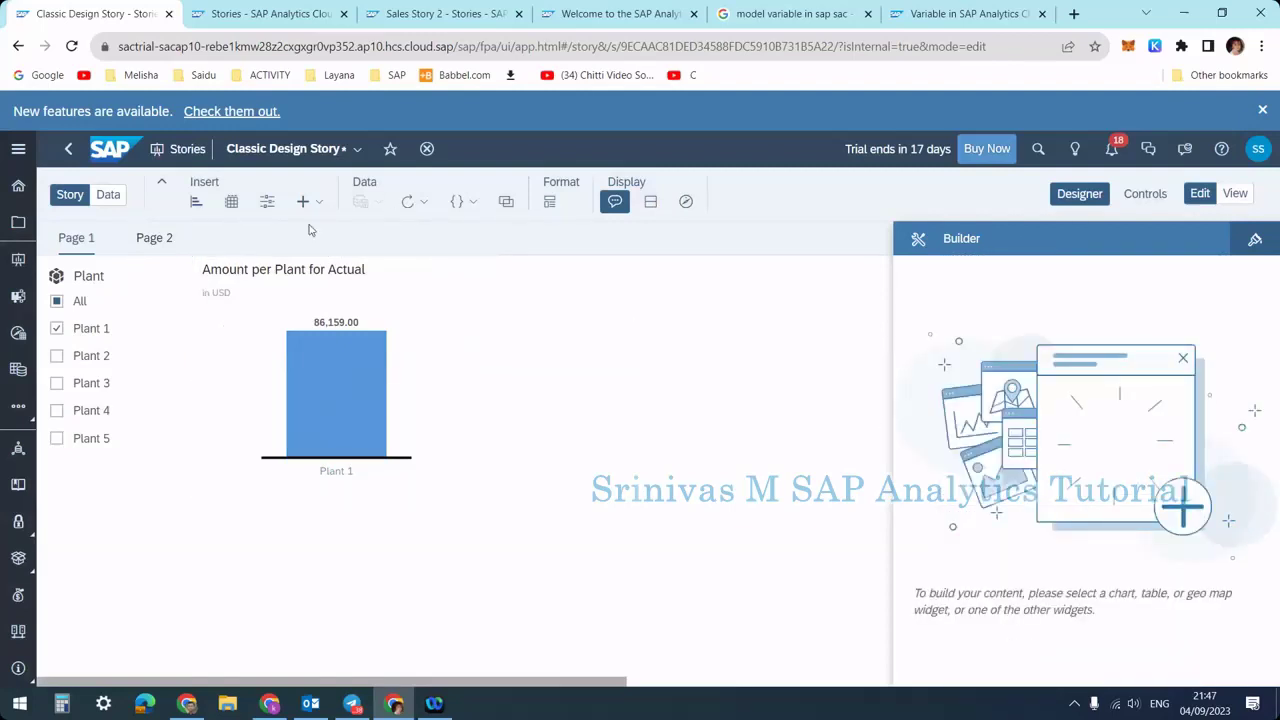
Insert a second chart to the right of the existing one and set its orientation to Vertical
left_click(196, 202)
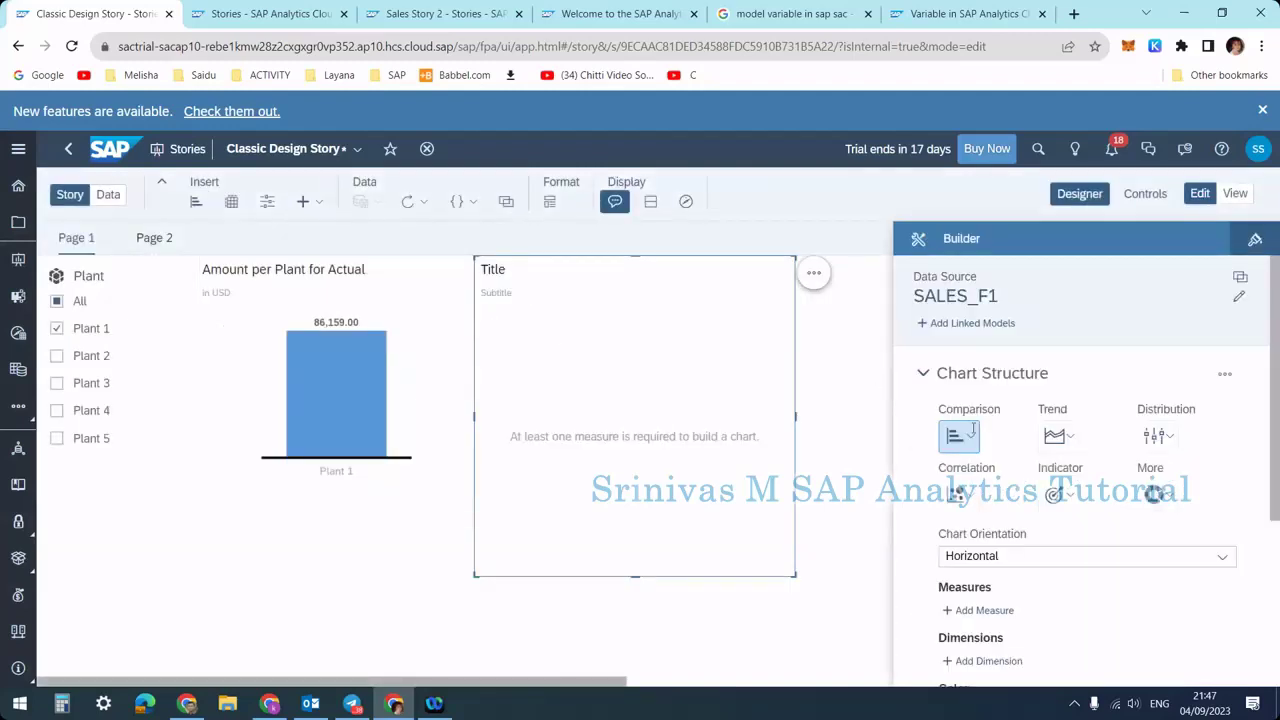
scroll(1086, 594, "down", 1)
left_click(1000, 473)
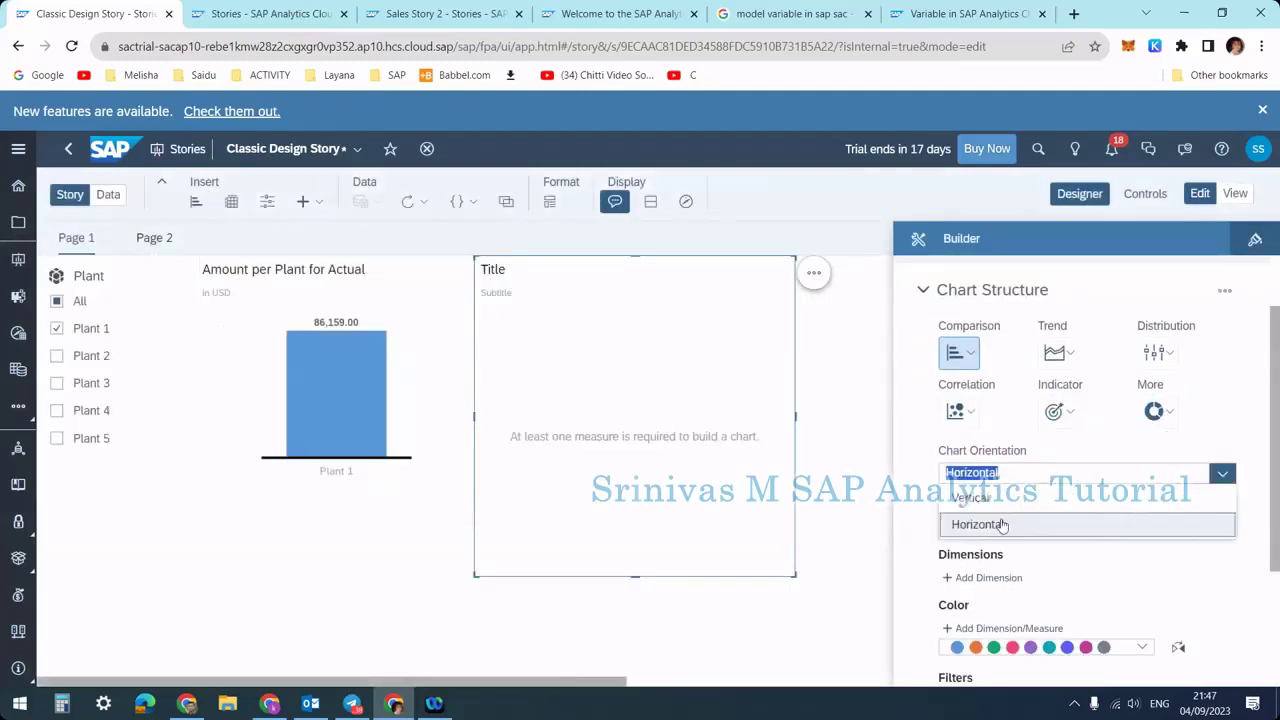
left_click(1000, 498)
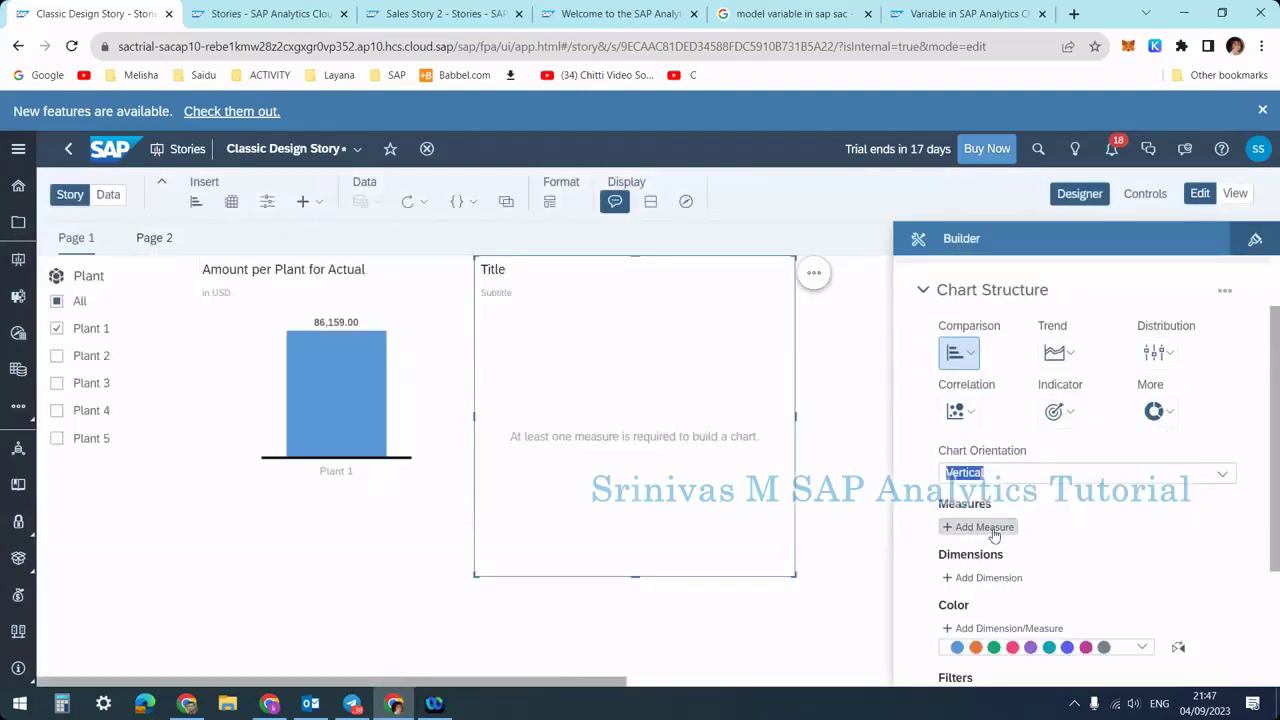
Assign Amount as the measure and Date as the dimension of the new chart
left_click(990, 527)
scroll(1008, 592, "down", 2)
left_click(990, 603)
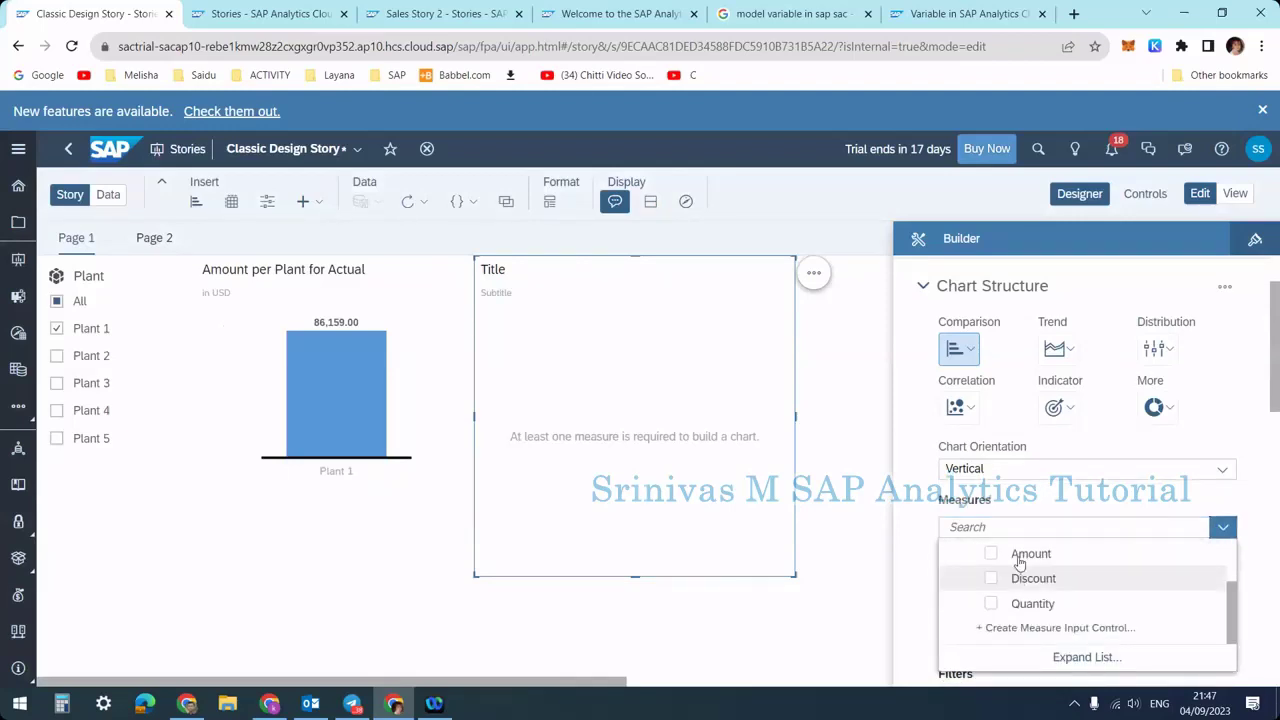
left_click(935, 575)
scroll(983, 520, "down", 1)
left_click(983, 518)
left_click(1021, 622)
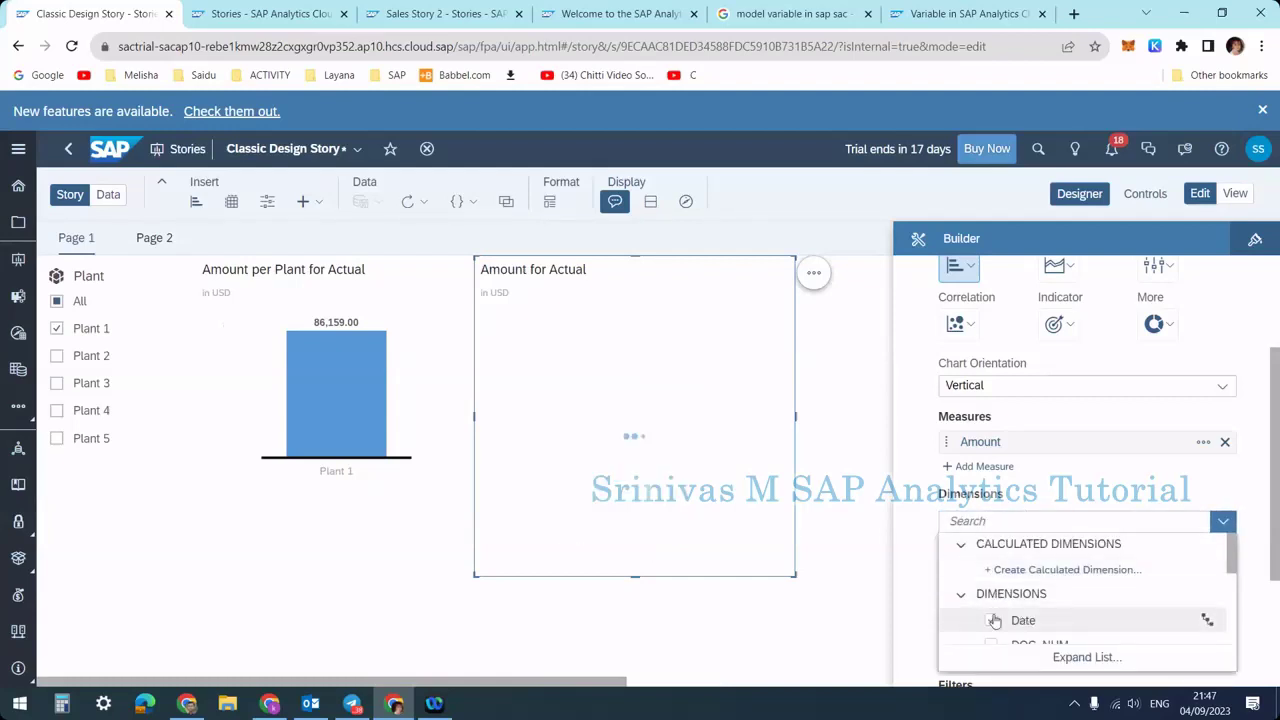
left_click(913, 563)
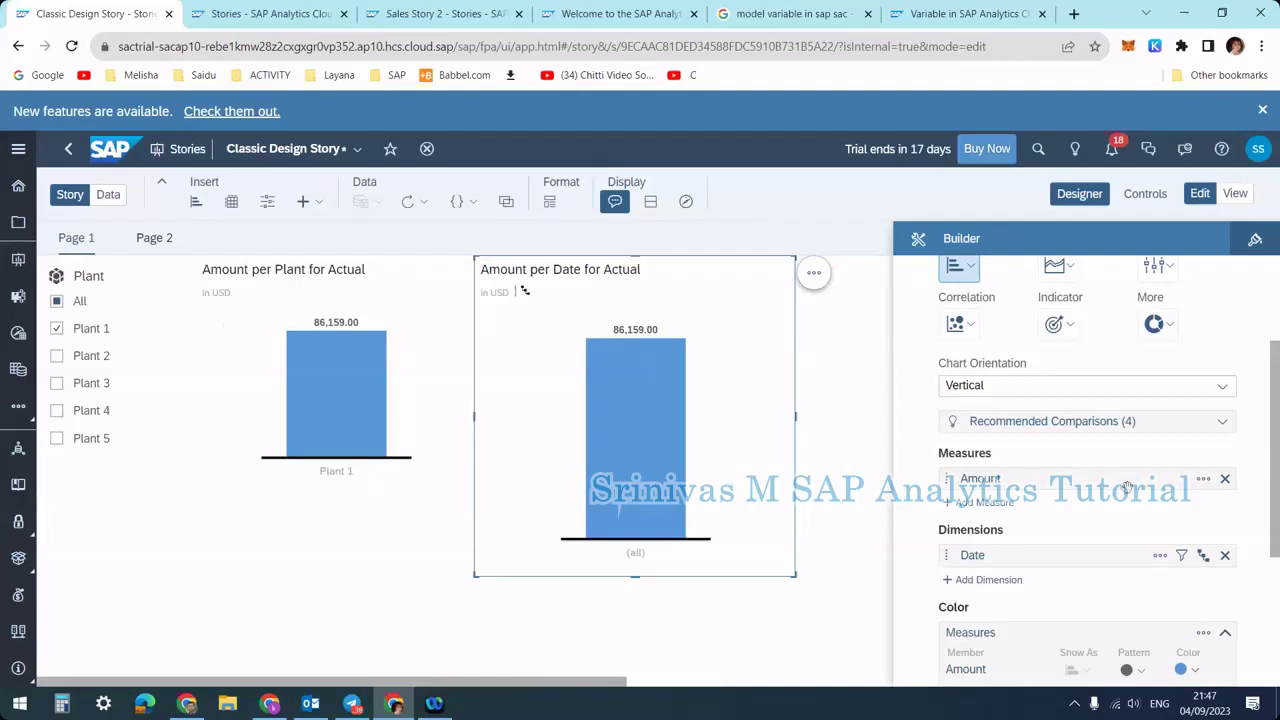
Set the Date dimension's hierarchy in the Amount per Date chart to Year, Month
left_click(1203, 555)
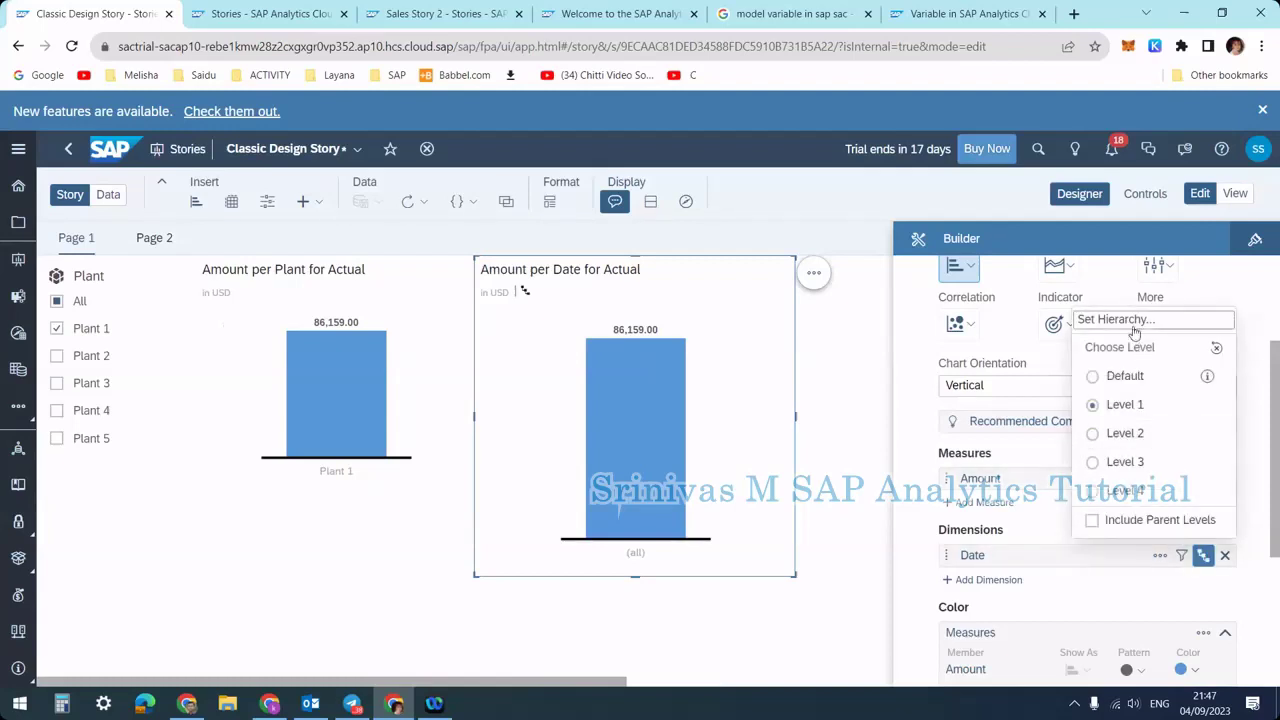
left_click(1115, 319)
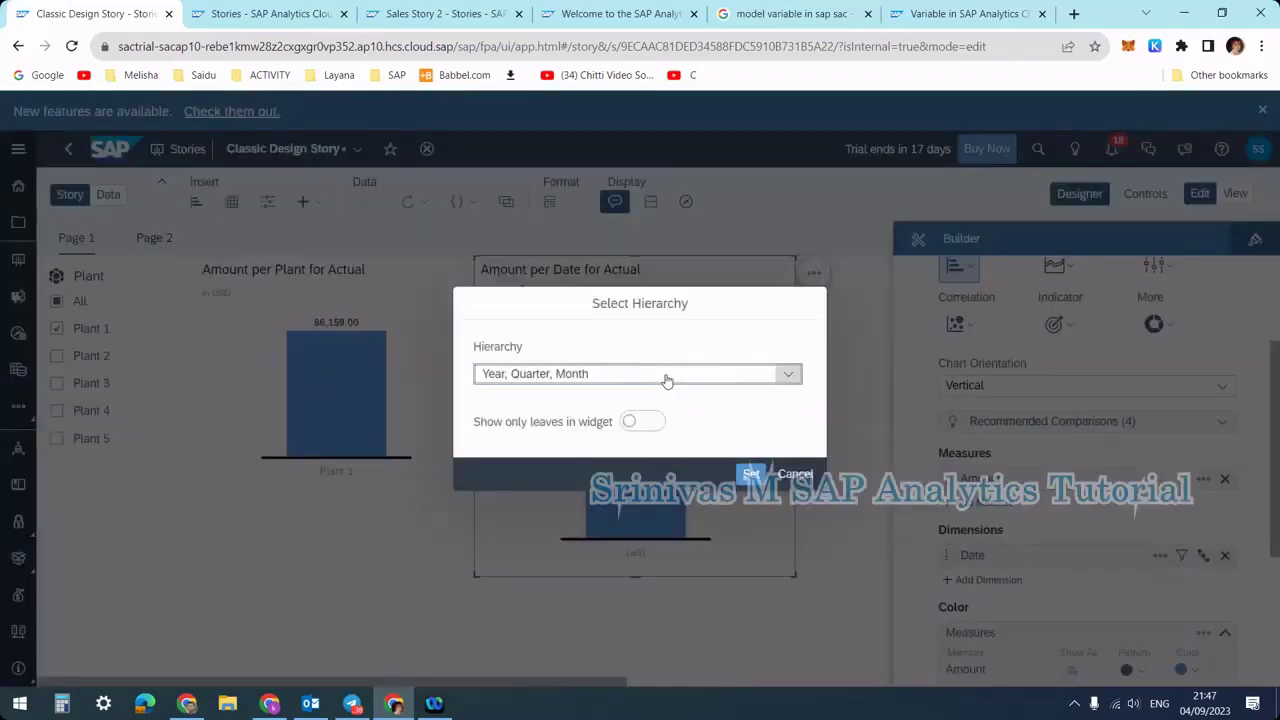
left_click(666, 375)
left_click(643, 480)
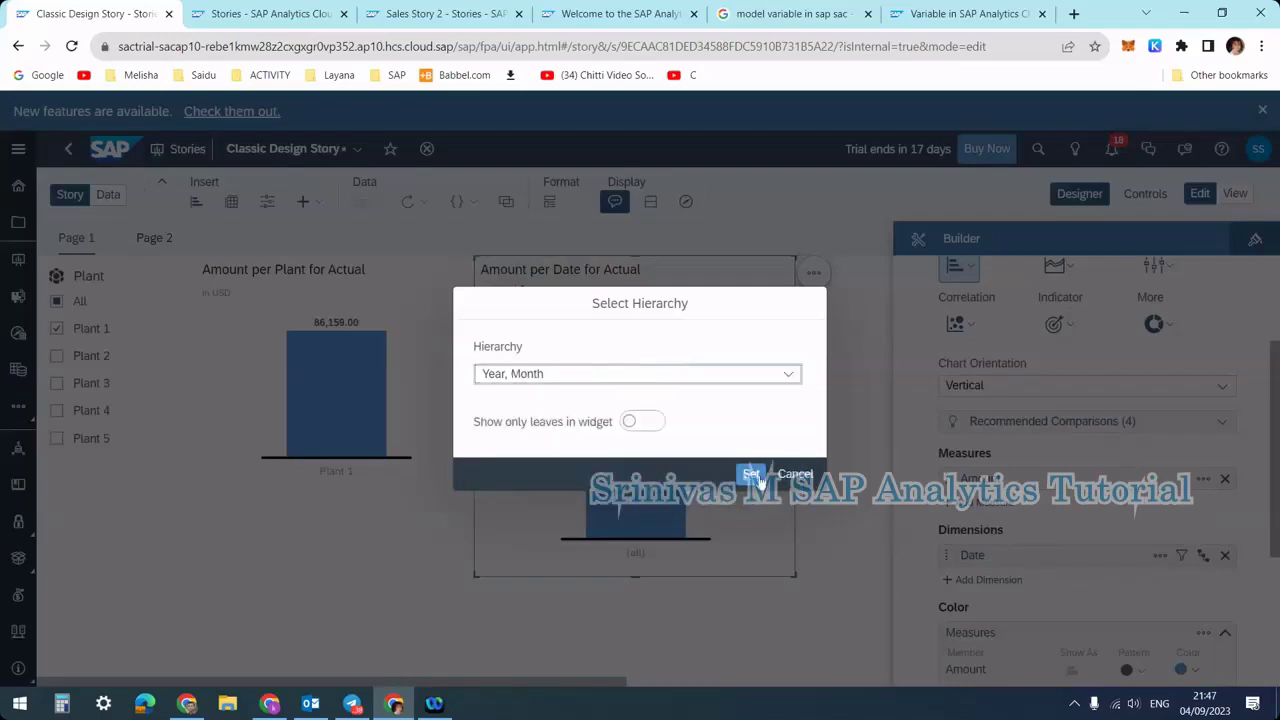
left_click(760, 477)
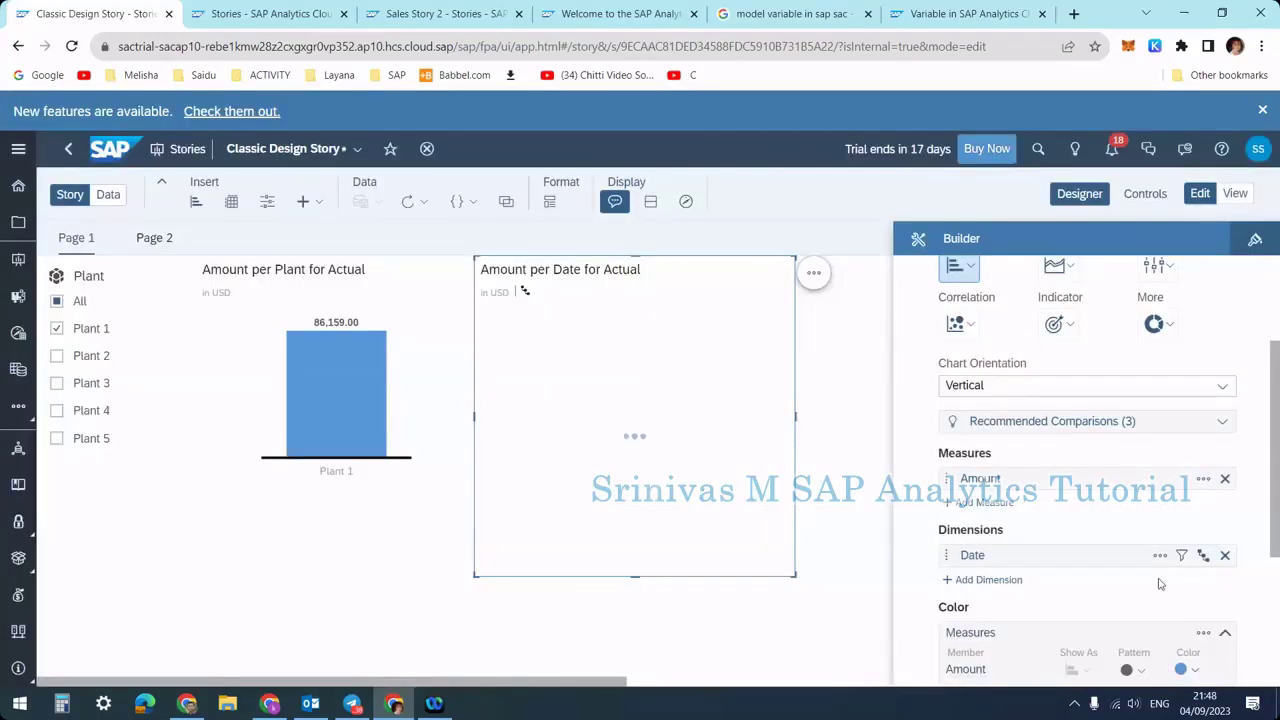
Display Date at Level 3 in the Amount per Date chart and shorten the chart to match its neighbour's height
left_click(1204, 556)
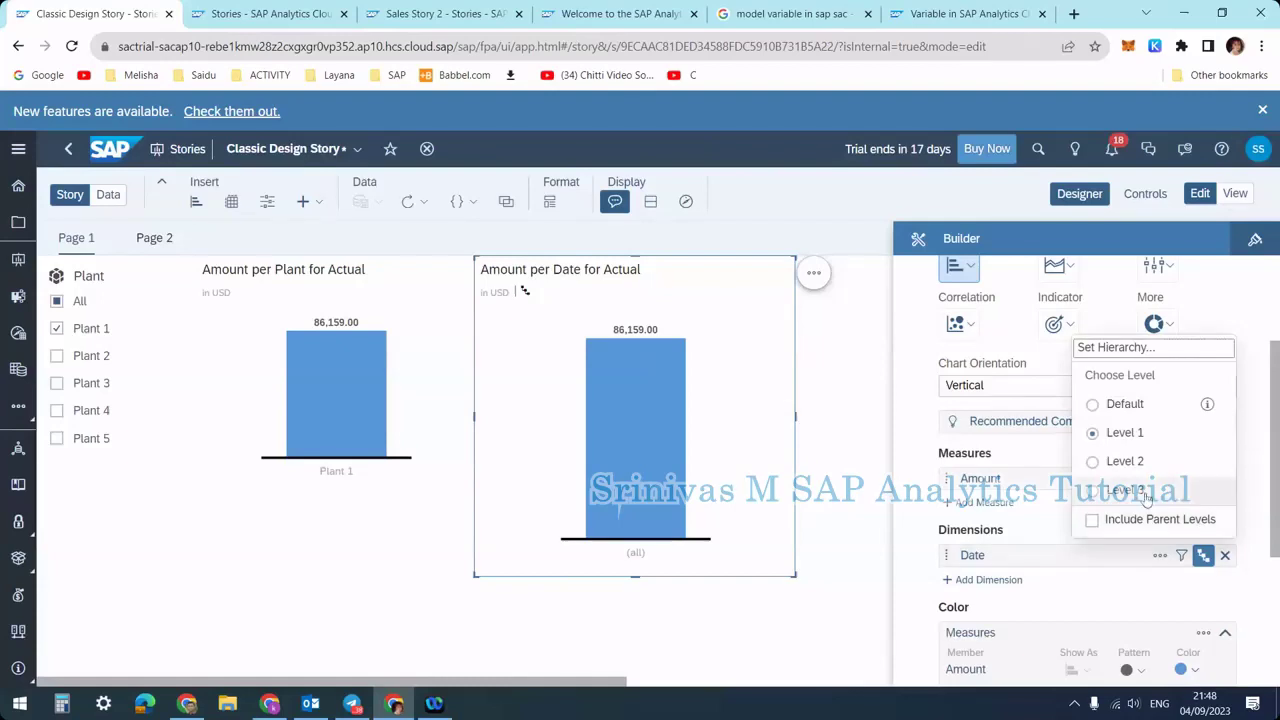
left_click(1146, 492)
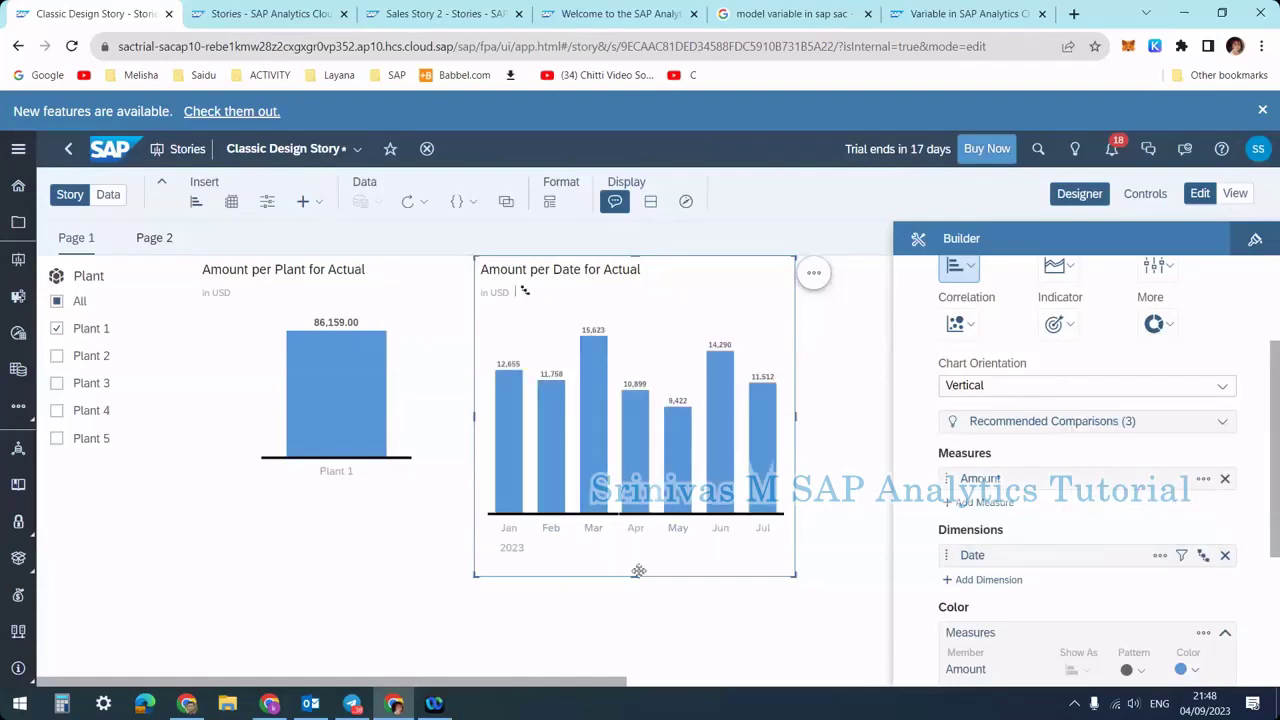
left_click_drag(636, 575, 628, 494)
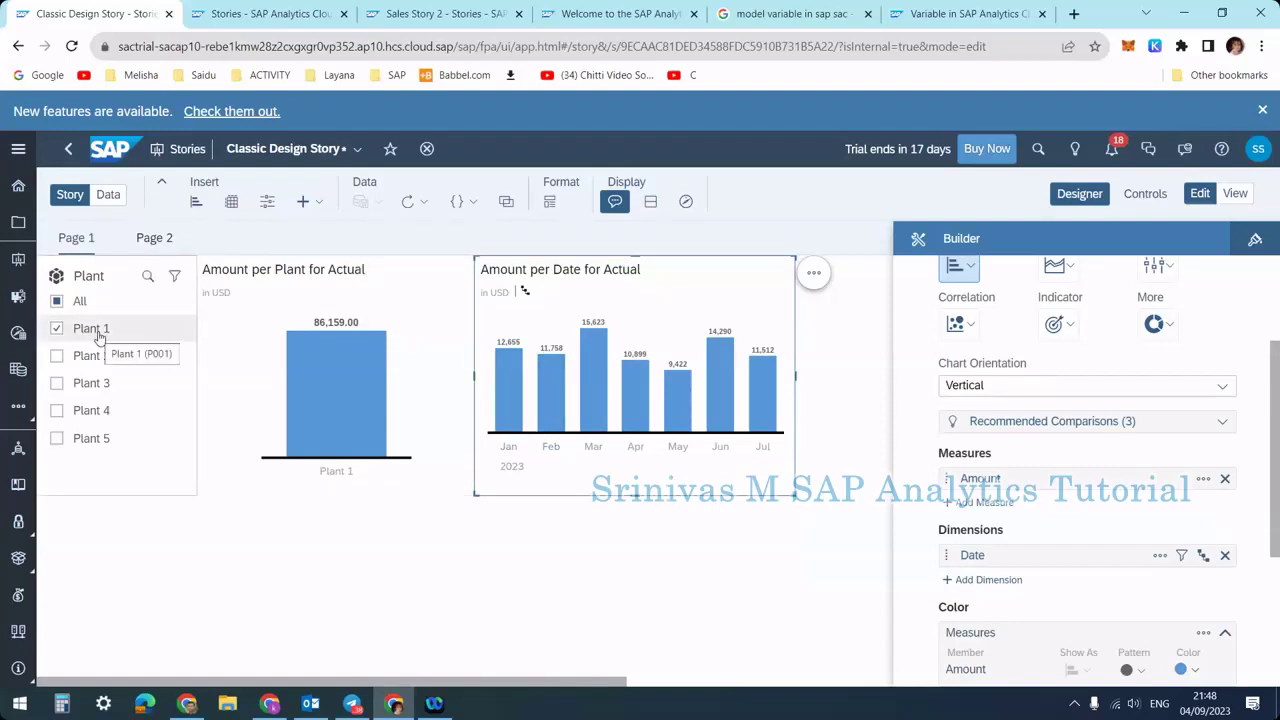
Extend the Plant page filter to all plants, inspect January in the Amount per Date chart, and exclude Plant 5
mouse_move(507, 379)
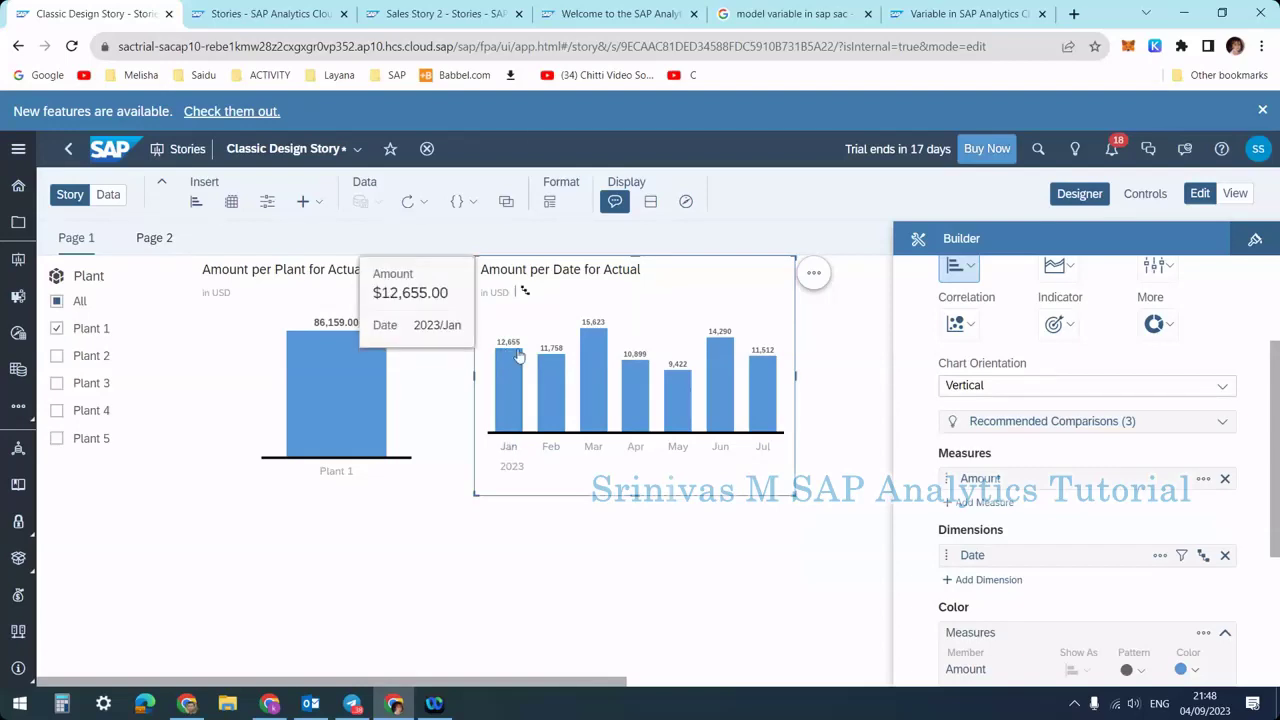
left_click(64, 311)
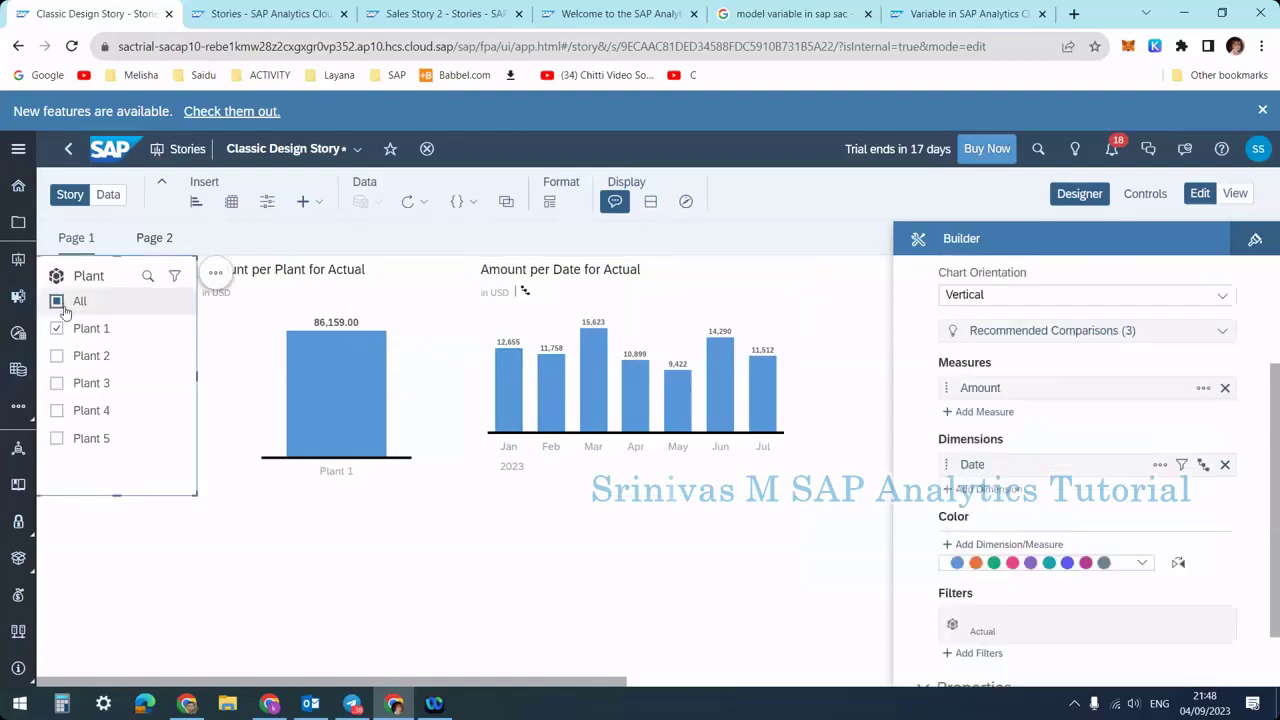
mouse_move(512, 400)
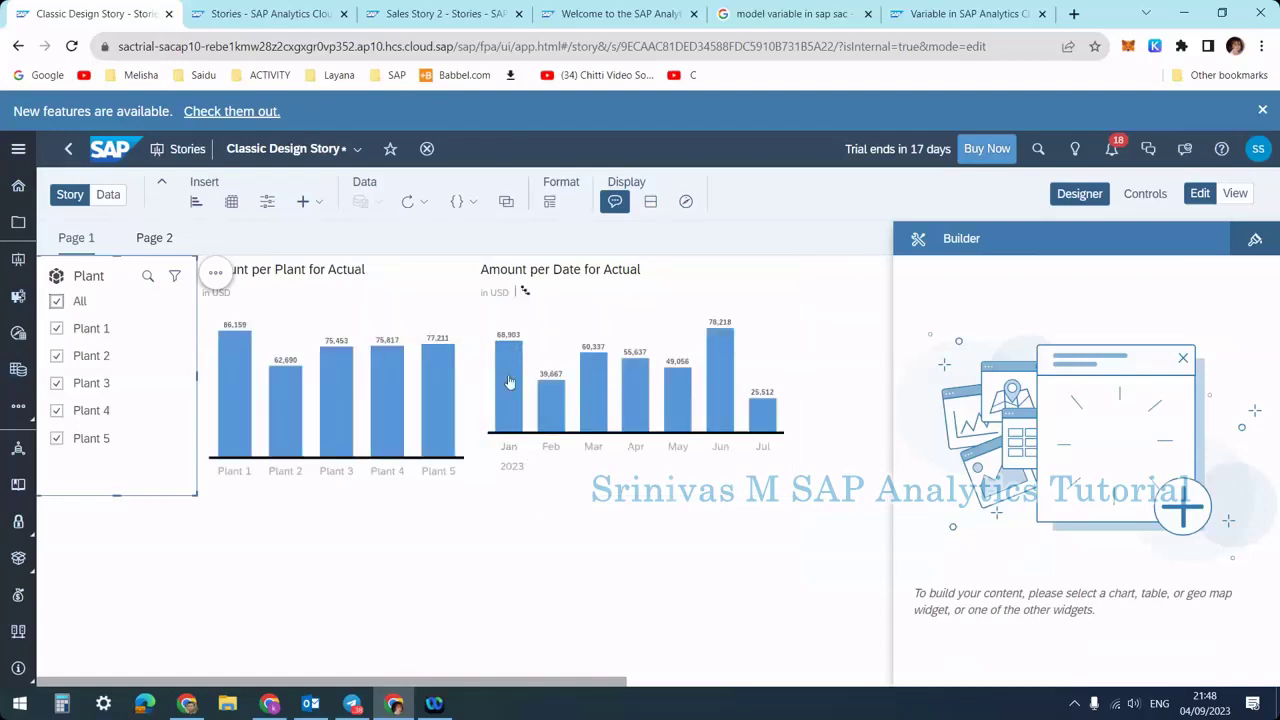
mouse_move(513, 371)
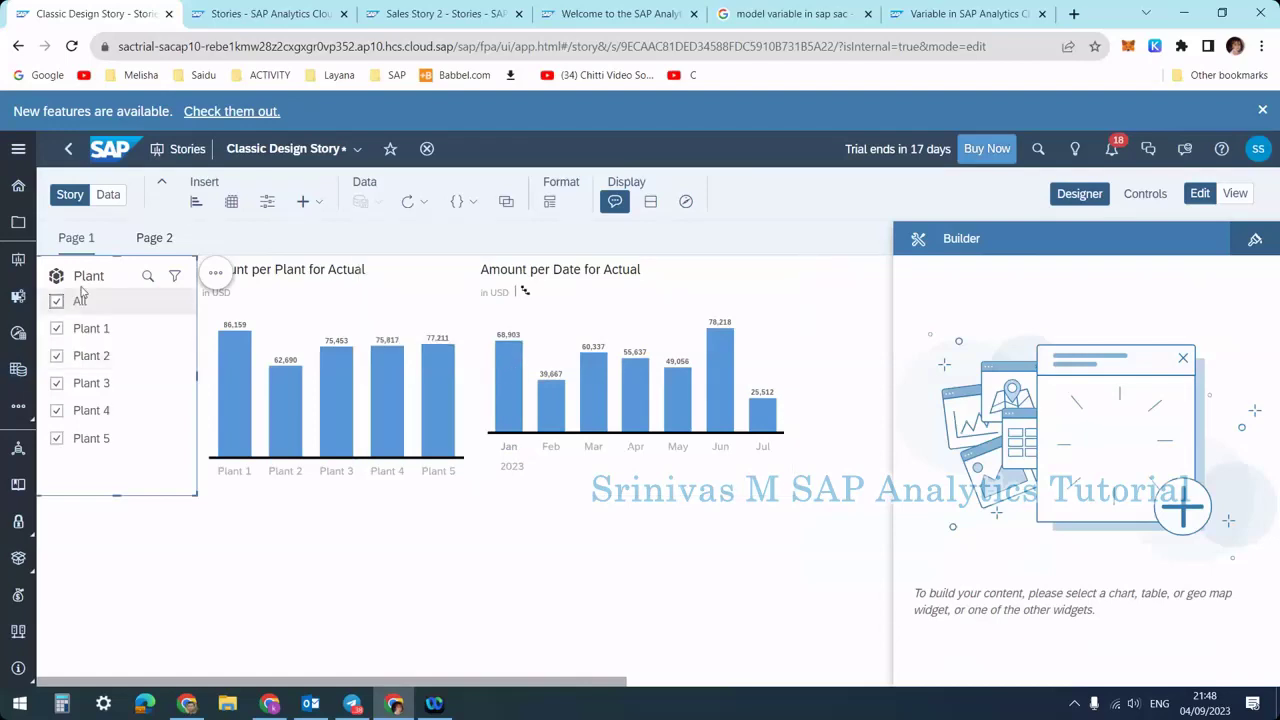
left_click(57, 439)
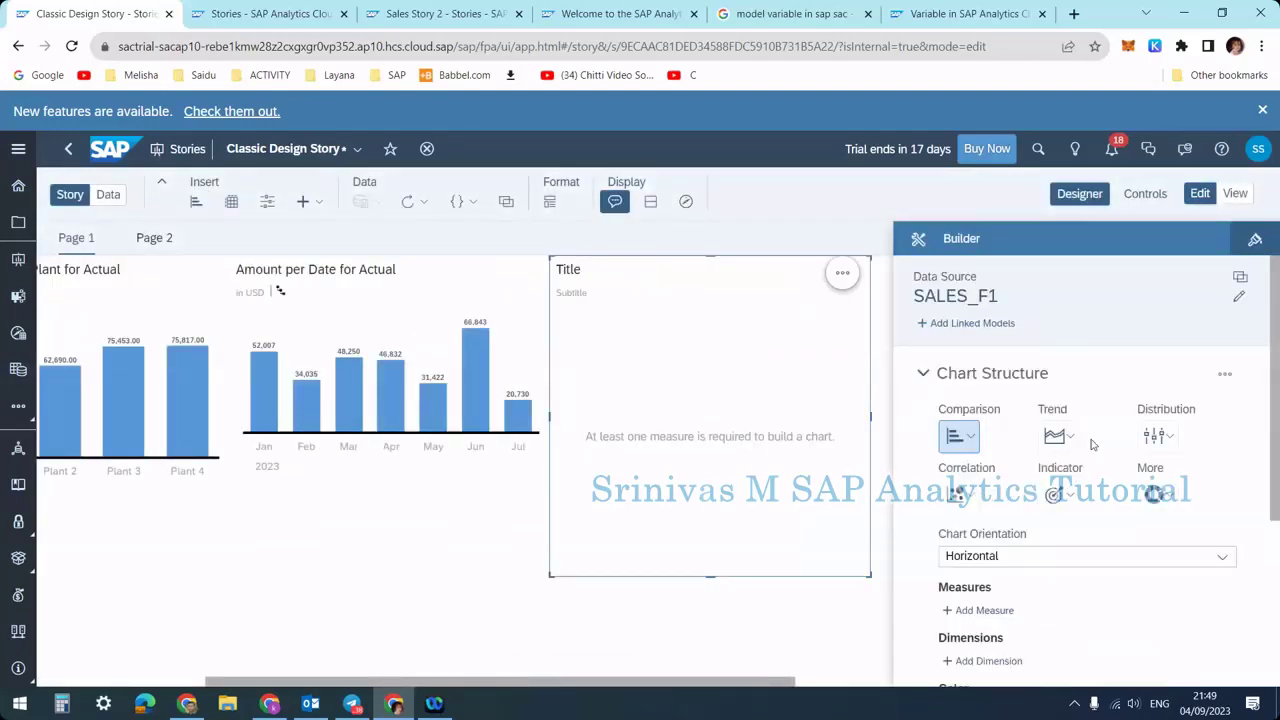
Assign Quantity as the measure and LOCATION as the dimension of the empty third chart
scroll(990, 540, "down", 2)
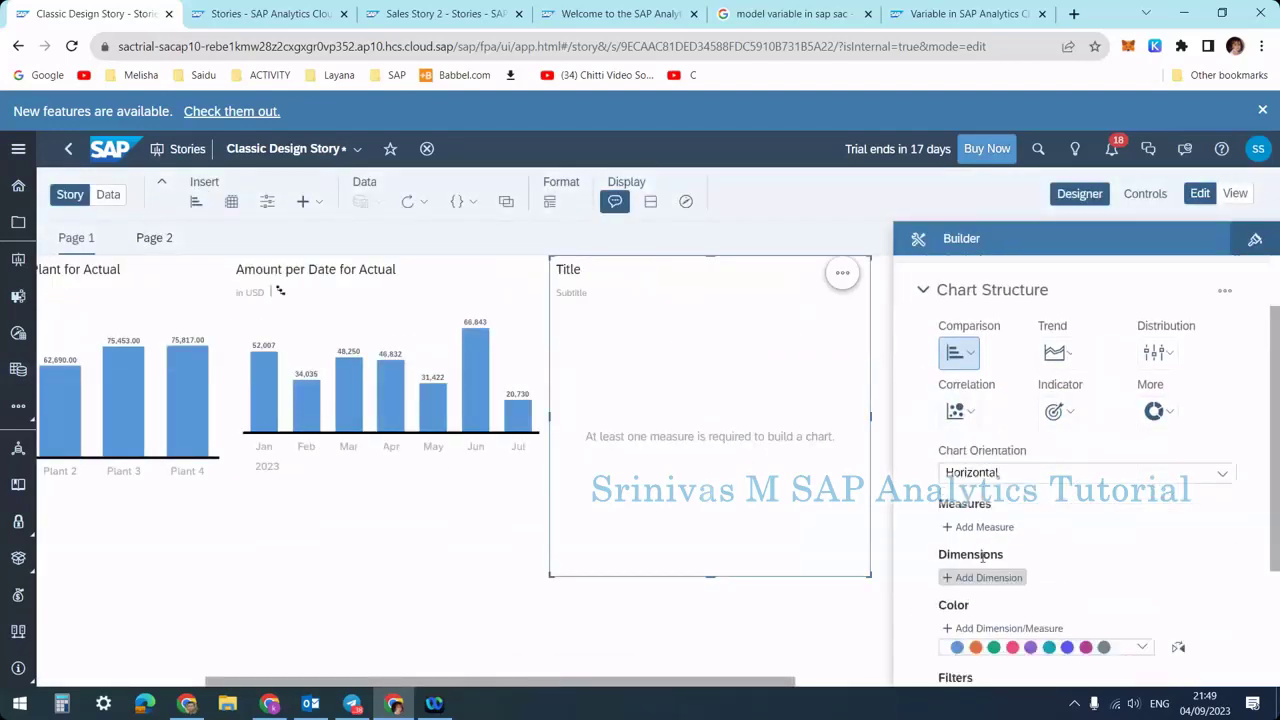
left_click(983, 529)
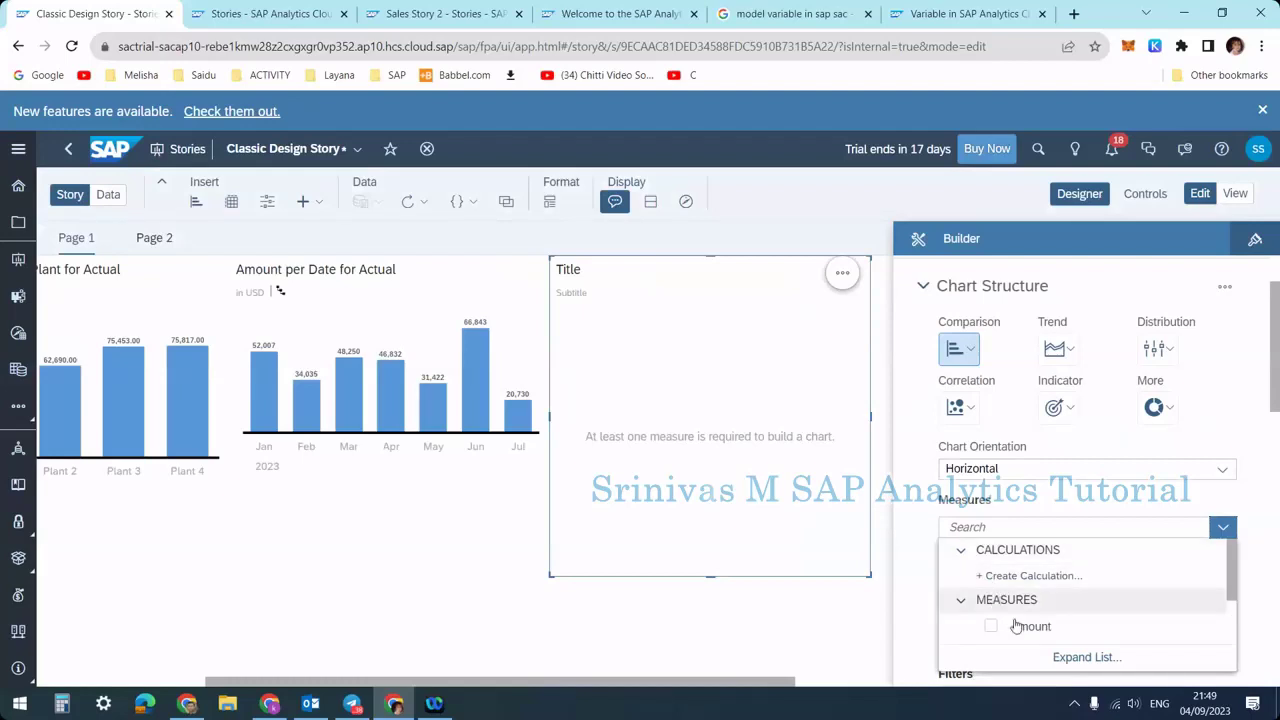
scroll(1015, 626, "down", 2)
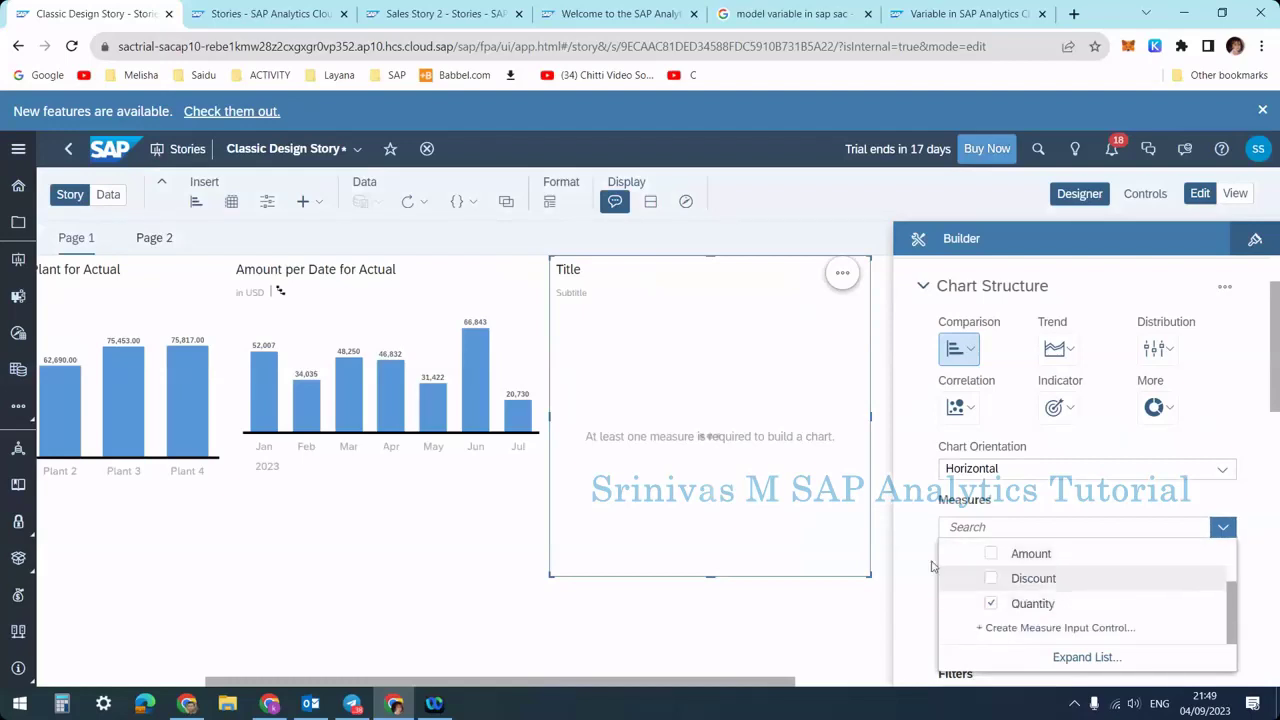
left_click(981, 607)
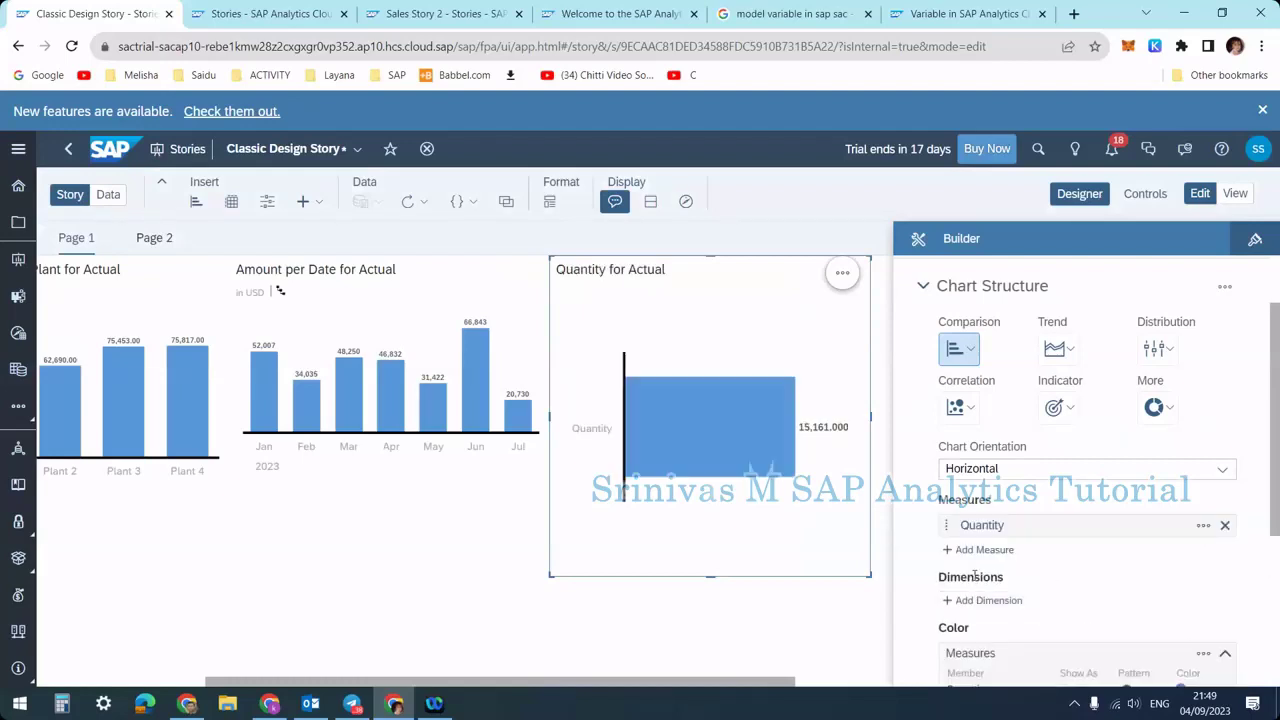
left_click(975, 602)
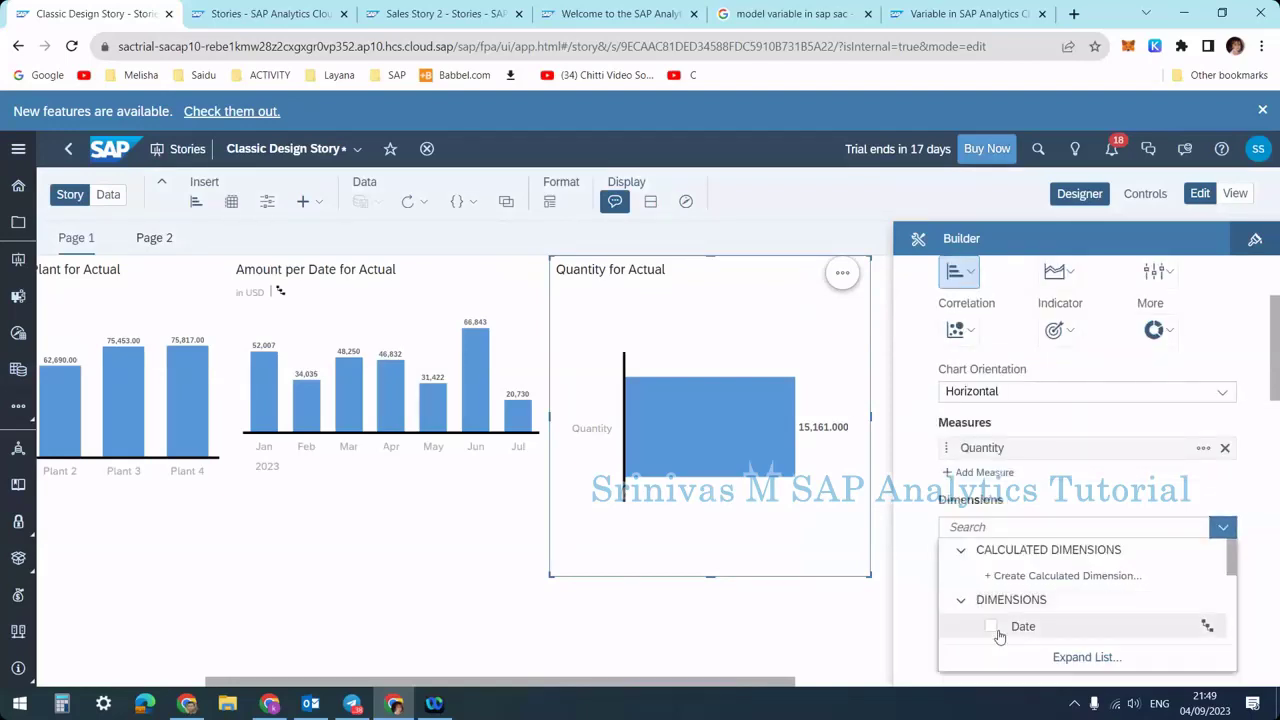
scroll(975, 605, "down", 5)
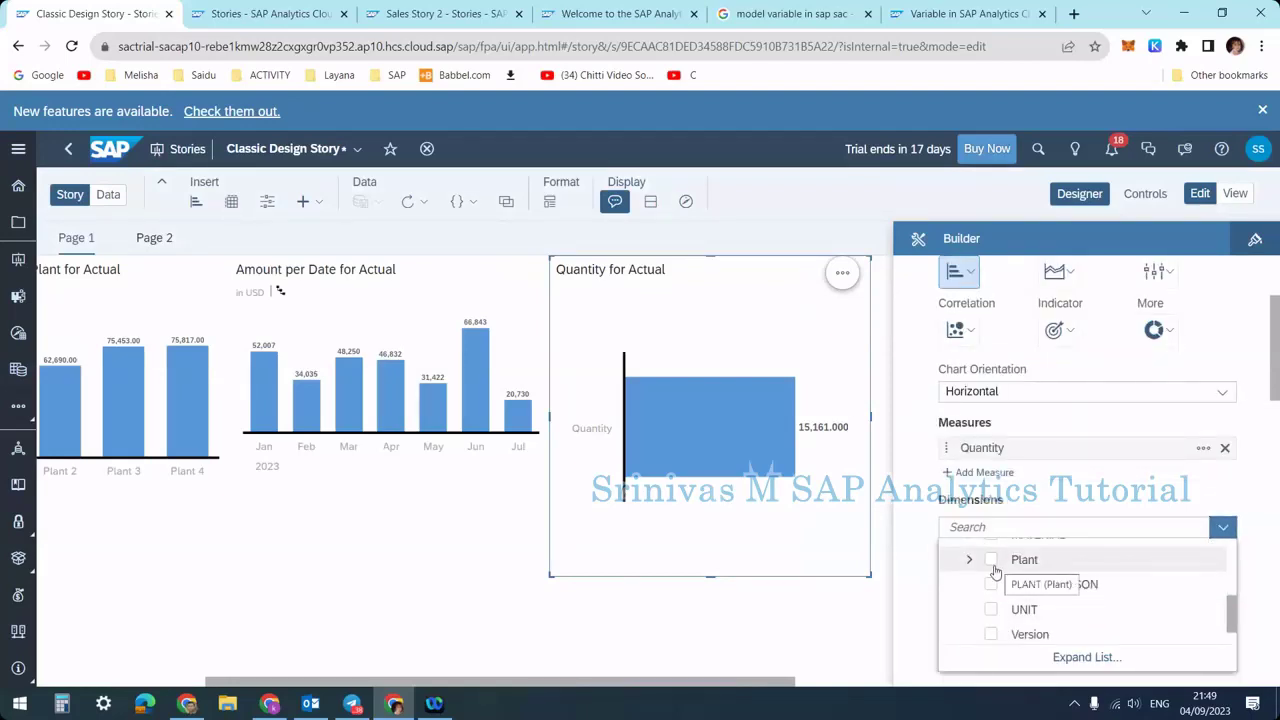
scroll(996, 590, "up", 2)
left_click(991, 593)
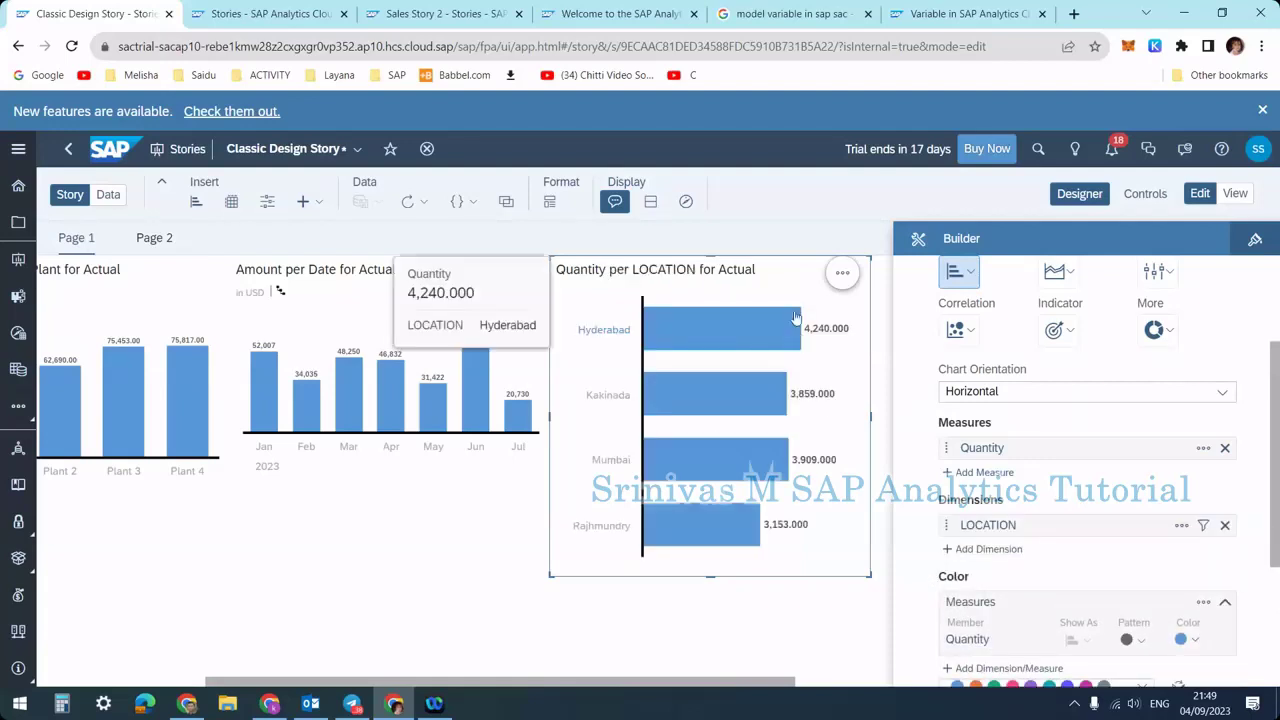
Change the Quantity per LOCATION chart to a donut and shrink it to the height of the neighbouring charts
left_click(1168, 331)
left_click(1173, 366)
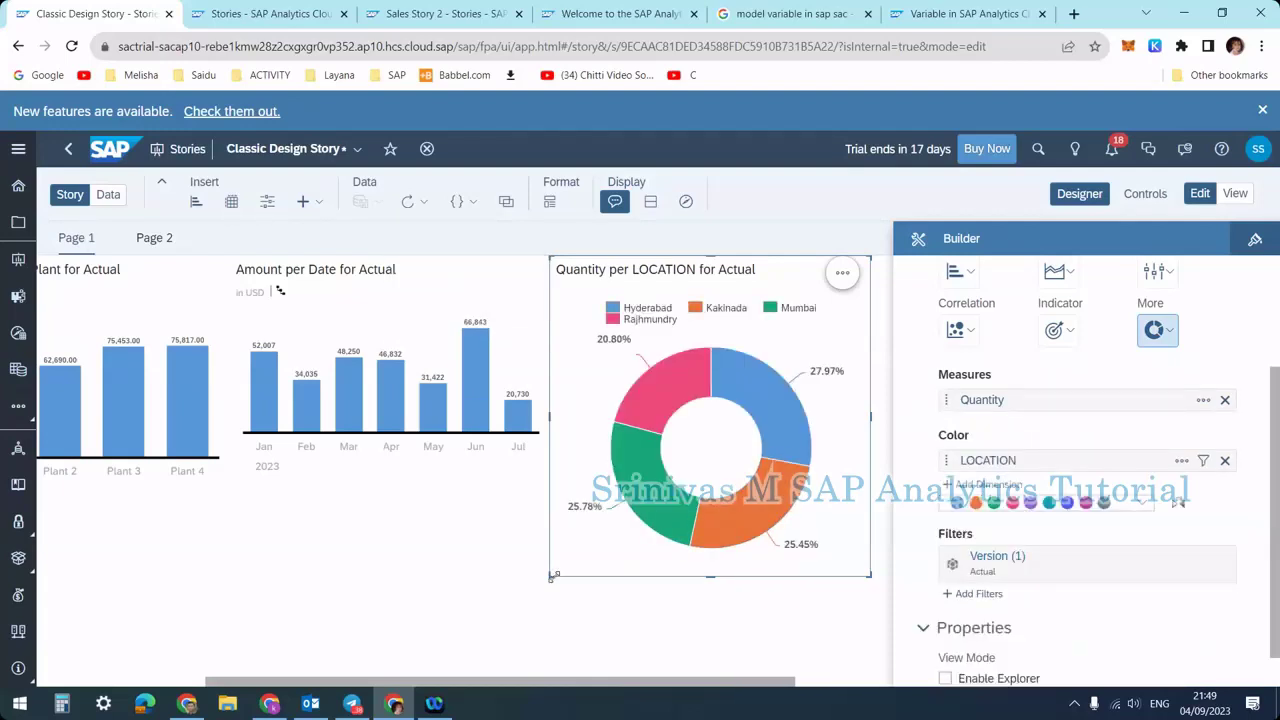
left_click_drag(550, 577, 560, 495)
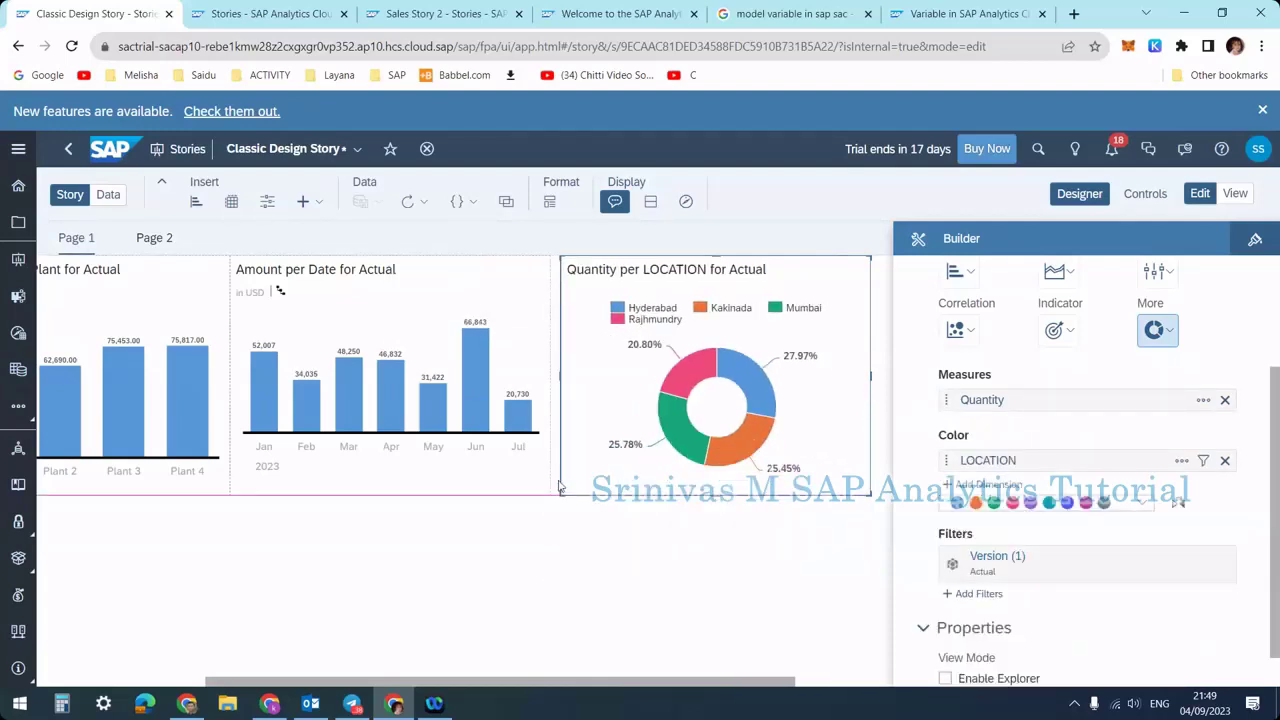
Move the donut chart directly below the Amount per Plant chart and include Plant 5 again in the Plant filter
left_click_drag(621, 686, 519, 684)
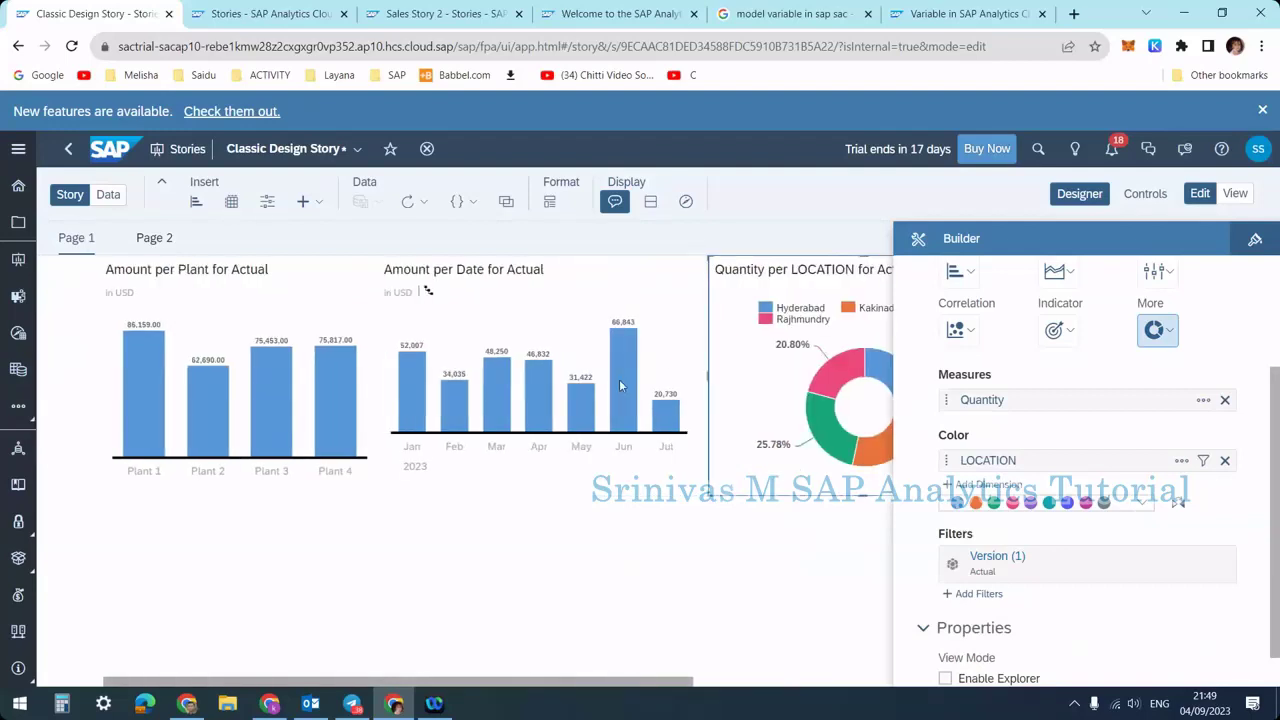
left_click_drag(780, 270, 200, 500)
left_click_drag(557, 686, 371, 679)
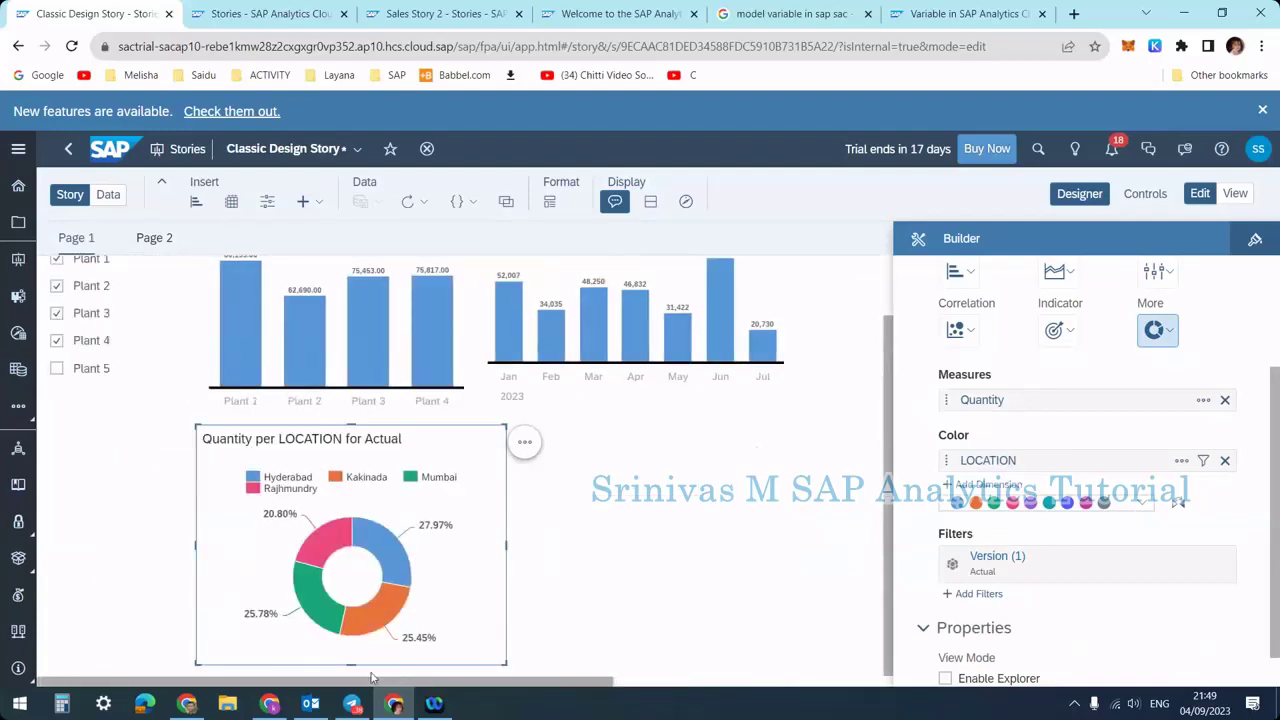
scroll(85, 480, "up", 1)
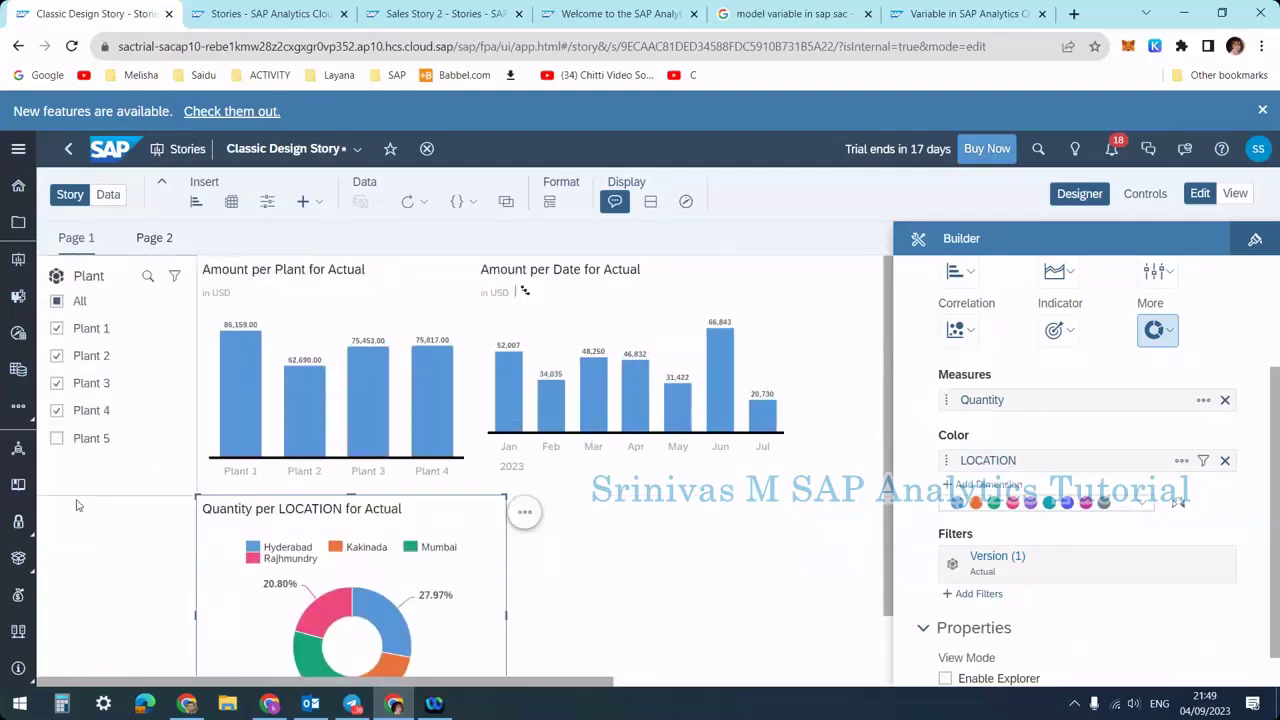
left_click(73, 442)
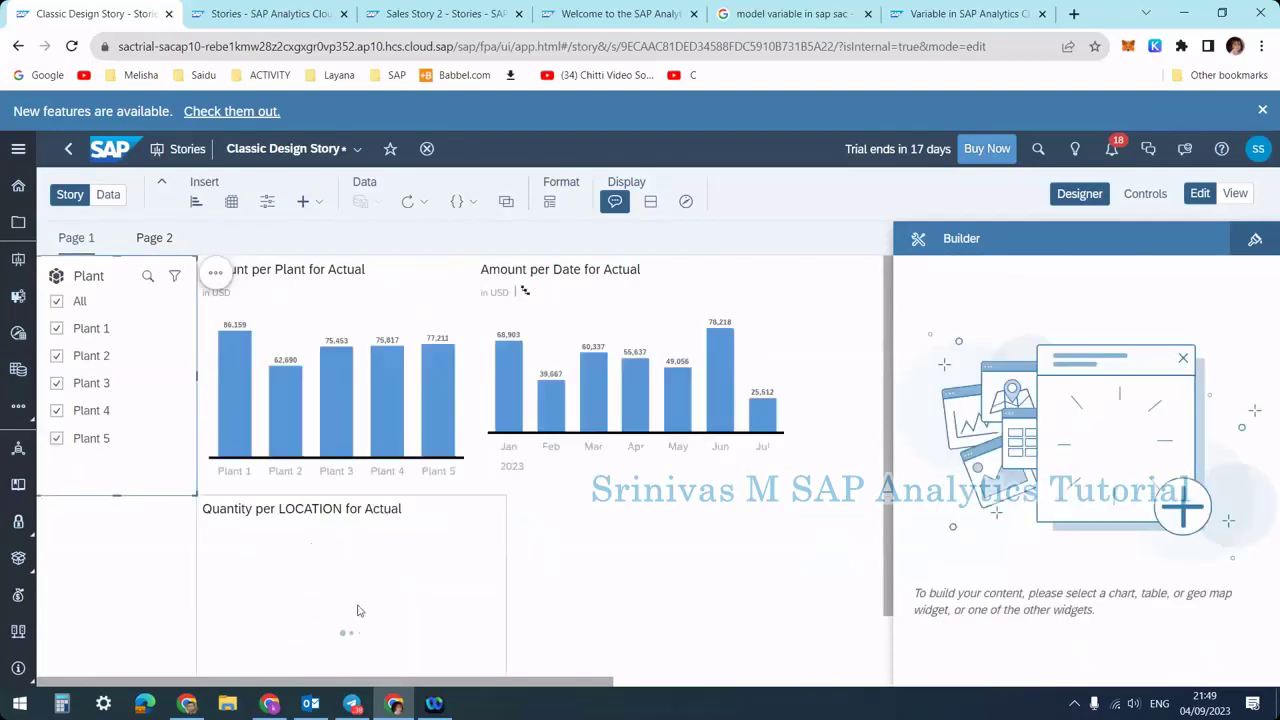
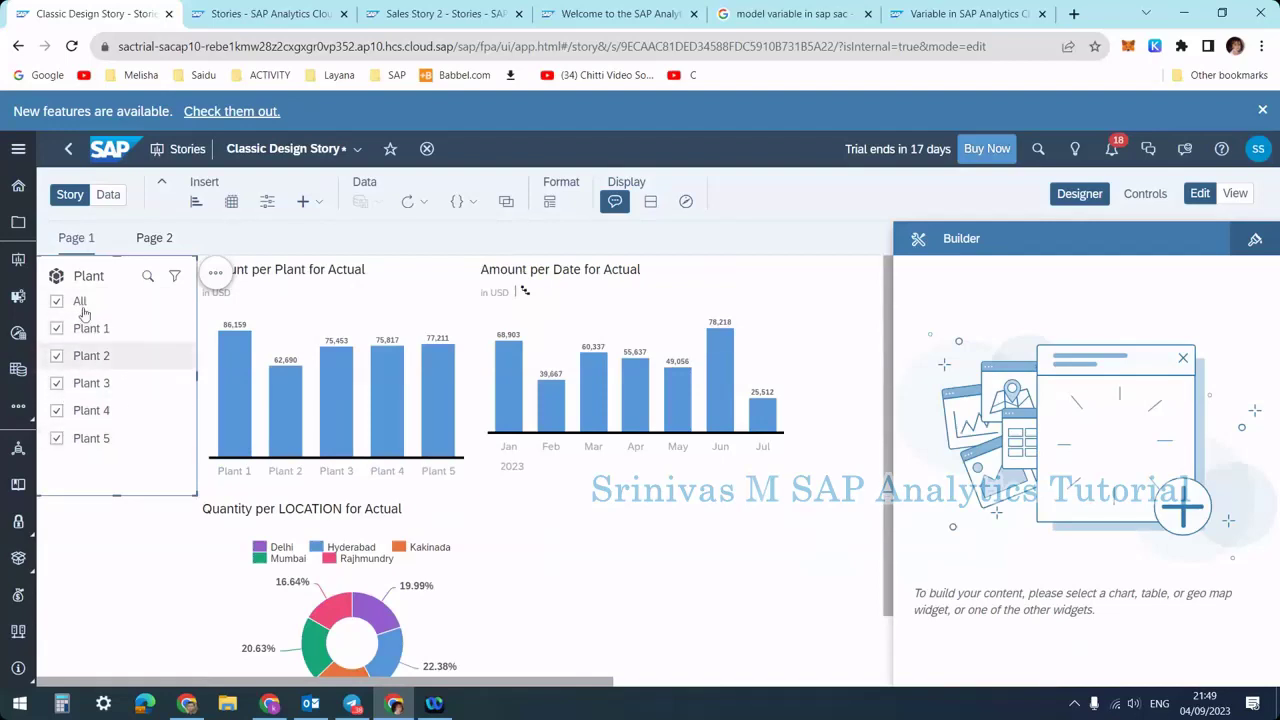
Insert another page filter on Page 1 that filters the Date dimension by member
left_click(267, 201)
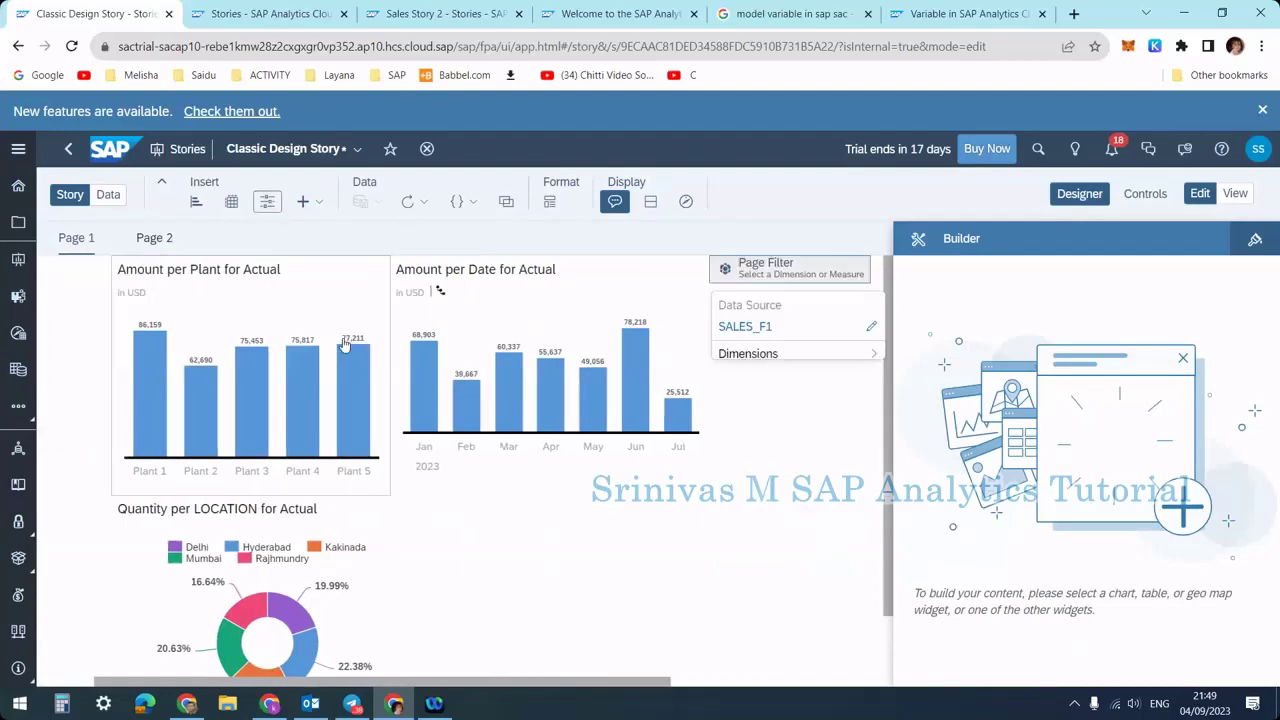
left_click(768, 366)
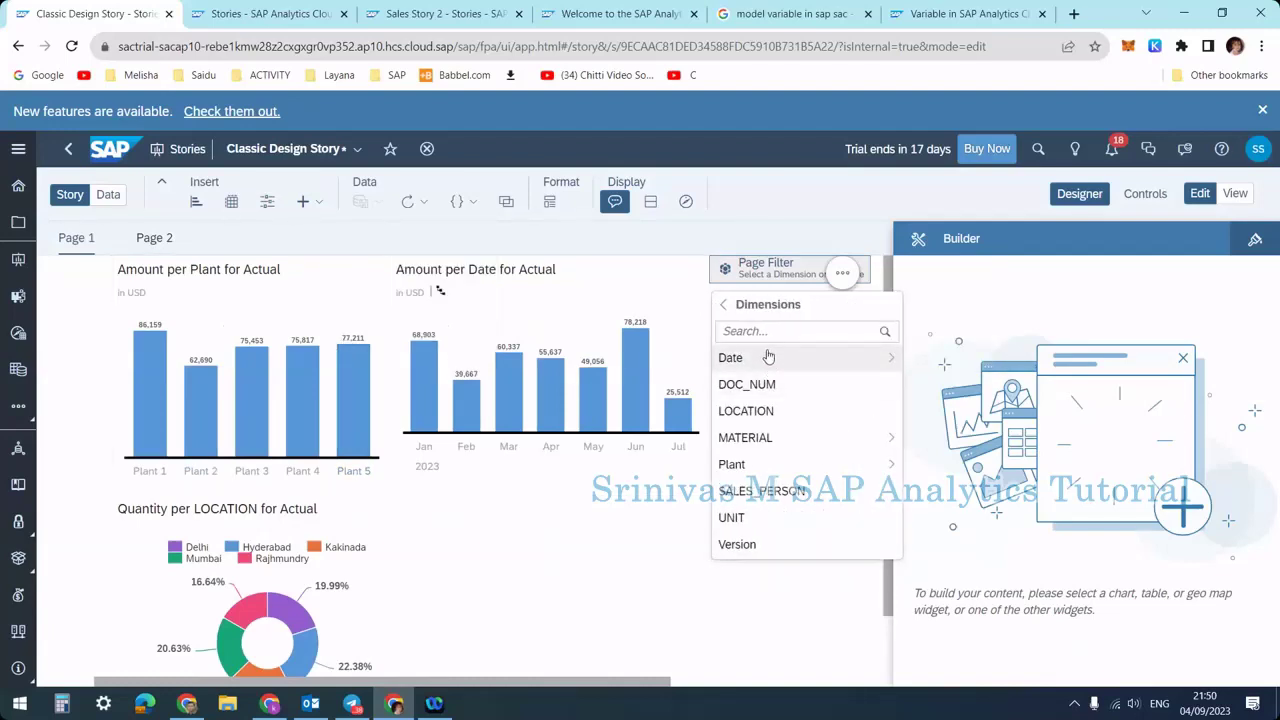
left_click(768, 357)
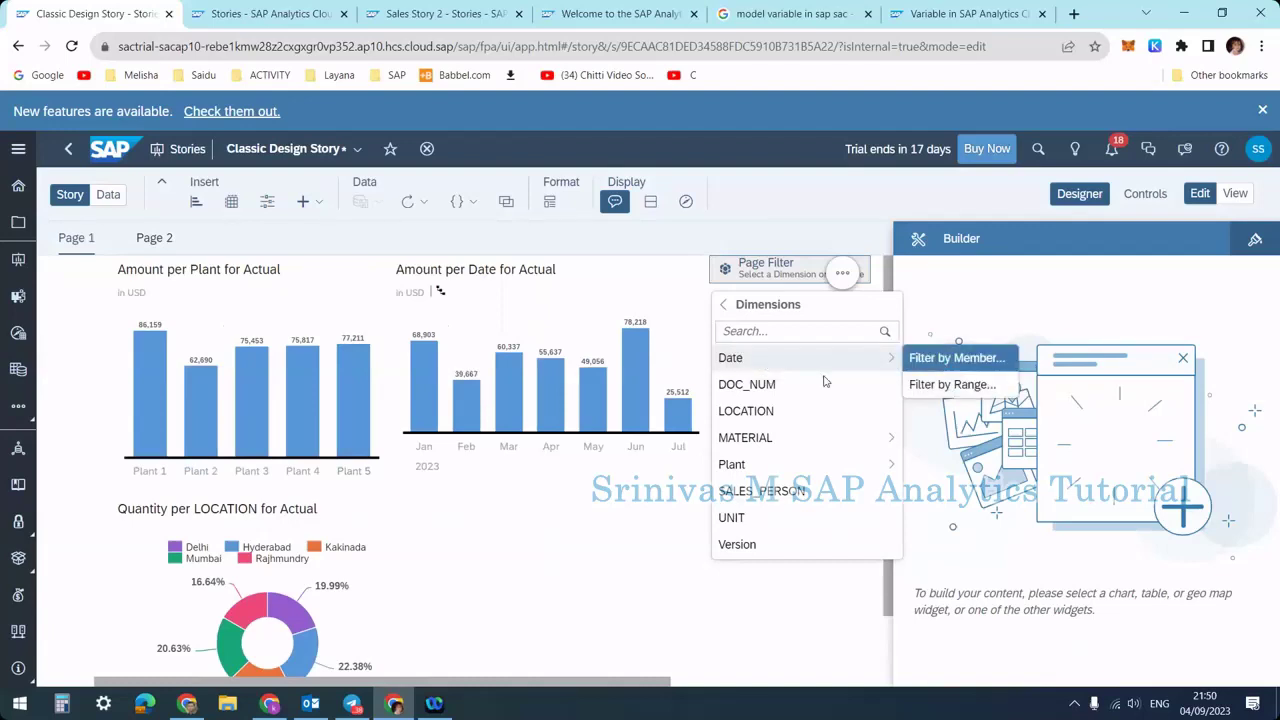
left_click(956, 357)
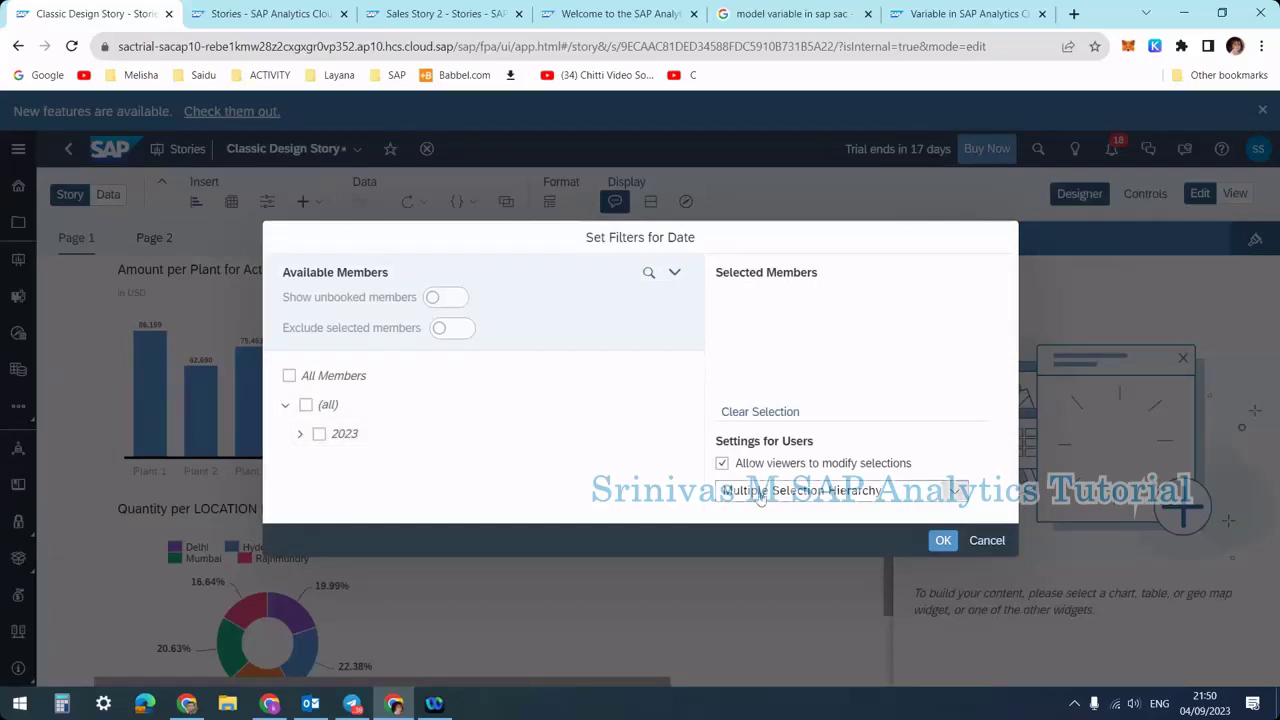
left_click(790, 490)
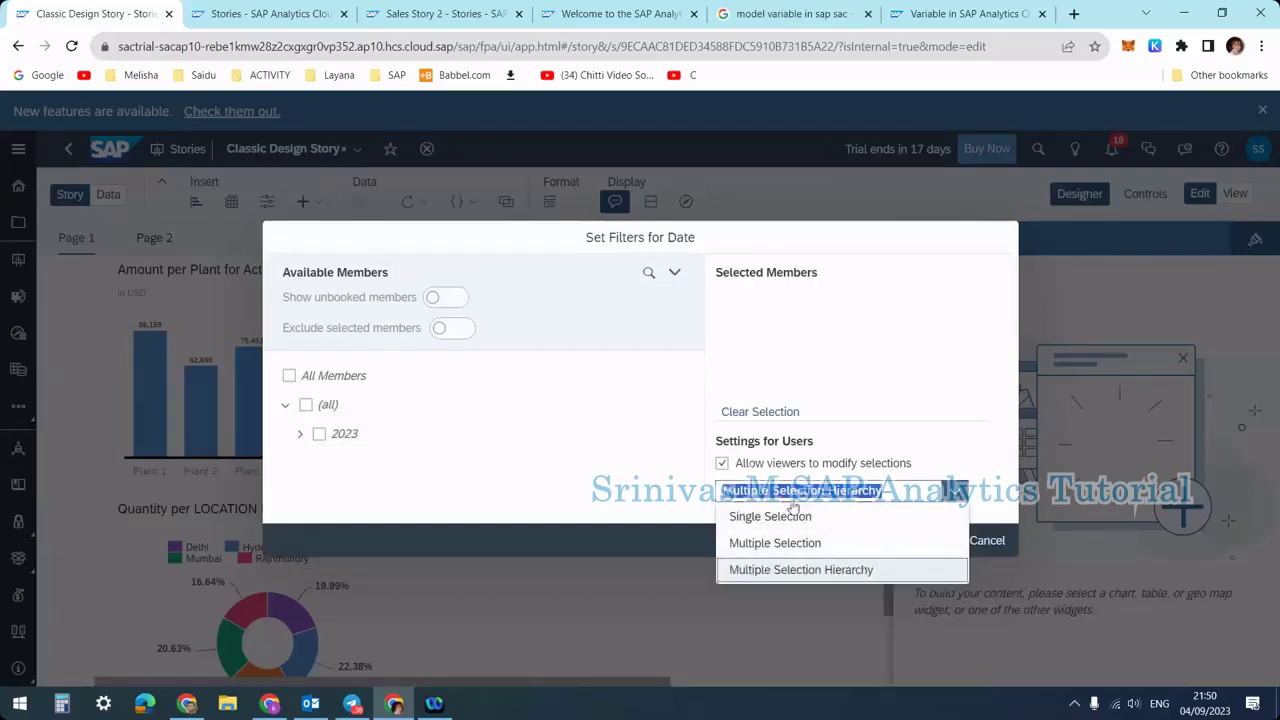
left_click(567, 413)
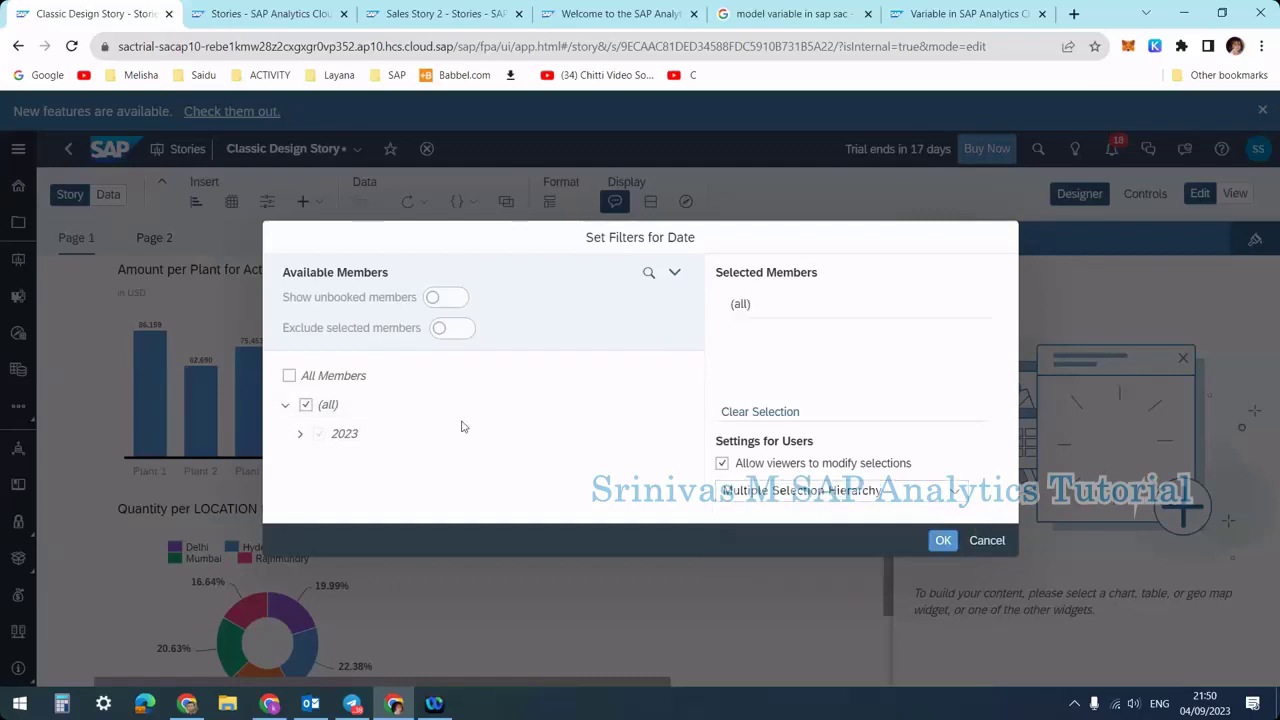
left_click(340, 384)
left_click(340, 384)
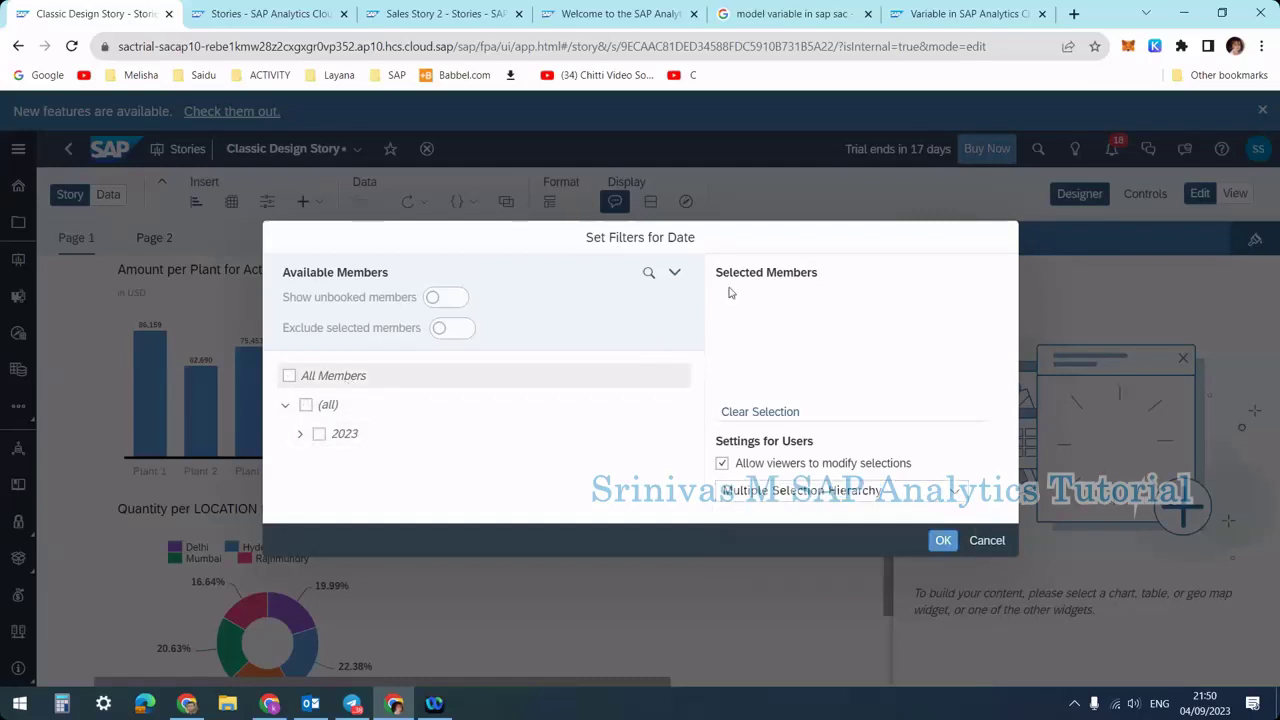
Set the Date filter's hierarchy to Year, Month and its viewer setting to Single Selection
left_click(673, 274)
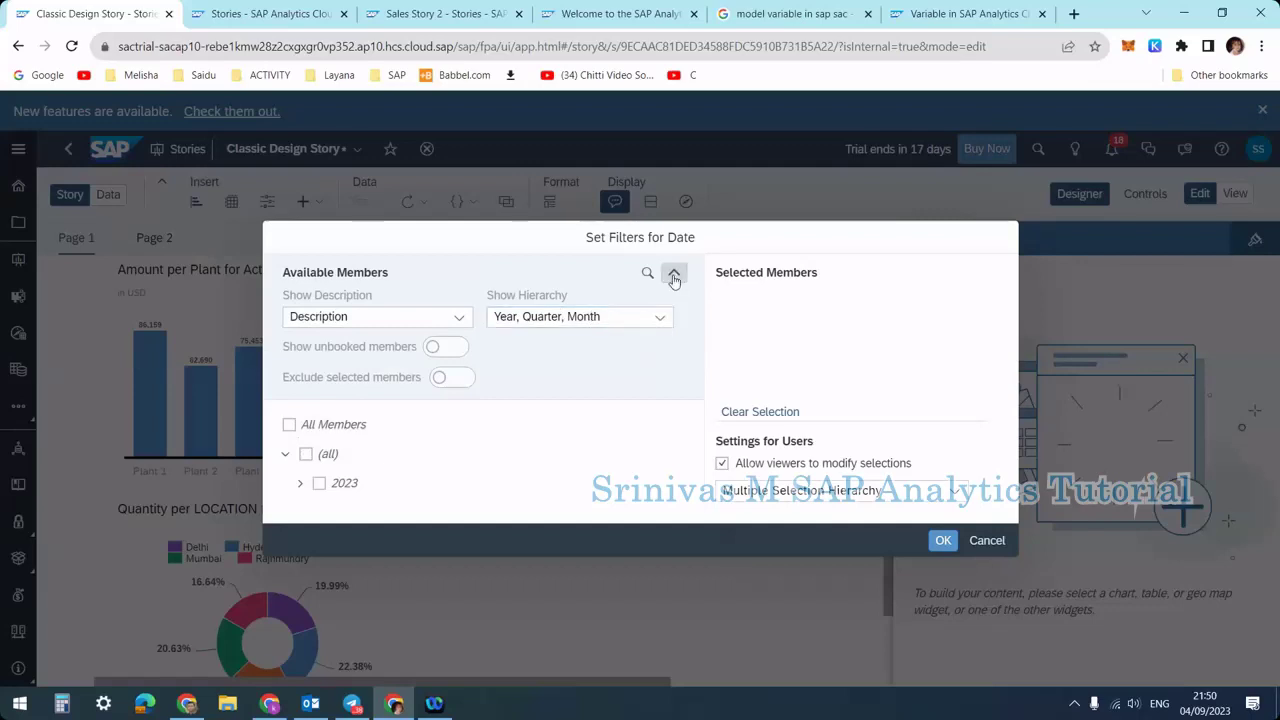
left_click(662, 319)
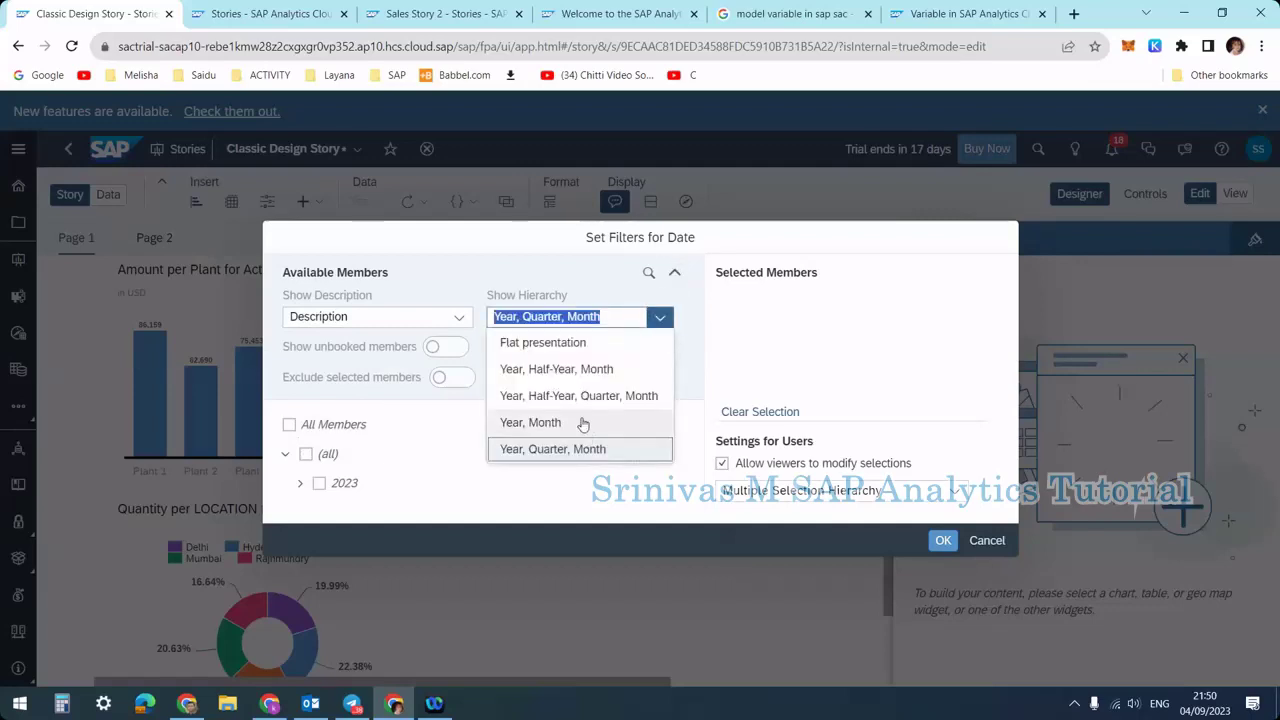
left_click(583, 424)
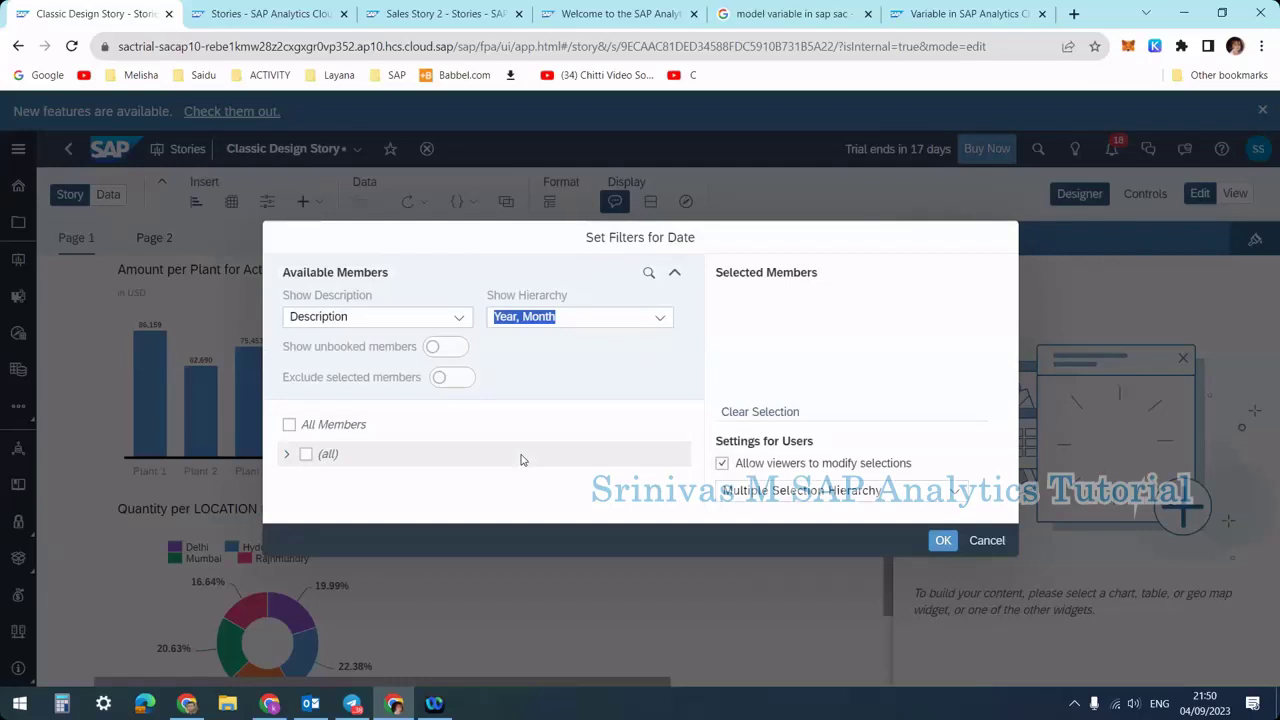
left_click(745, 490)
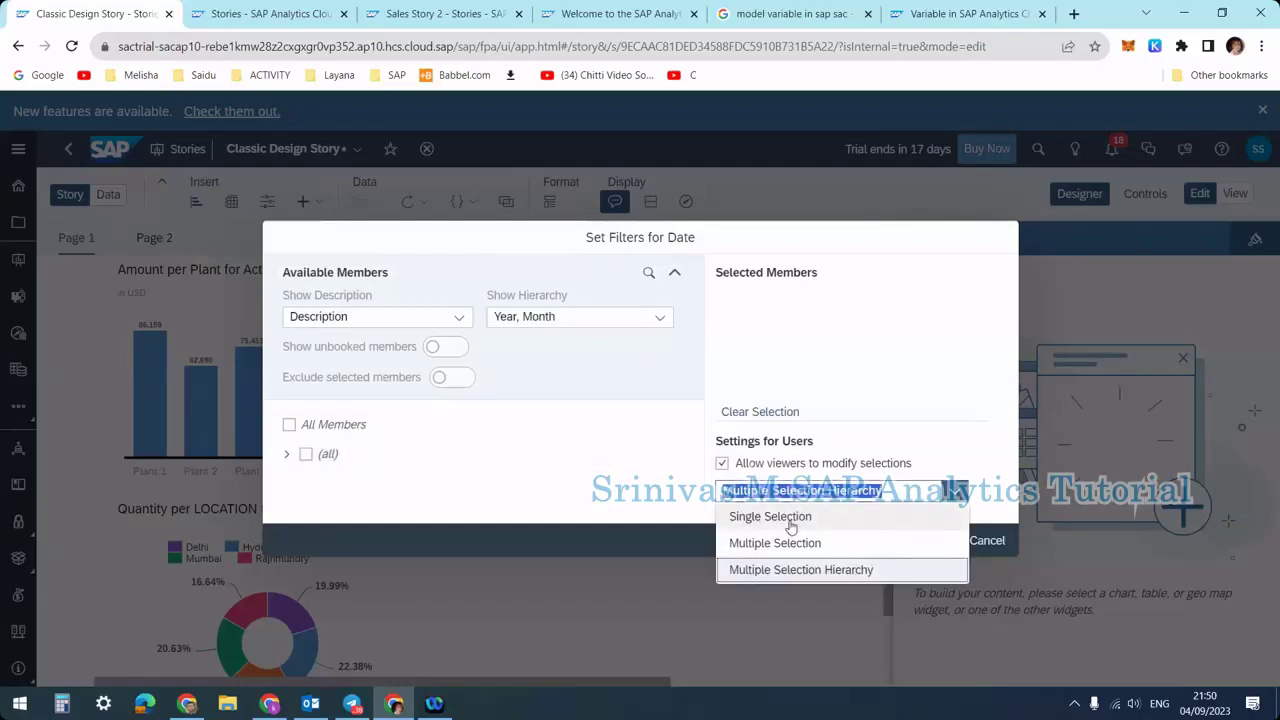
left_click(791, 517)
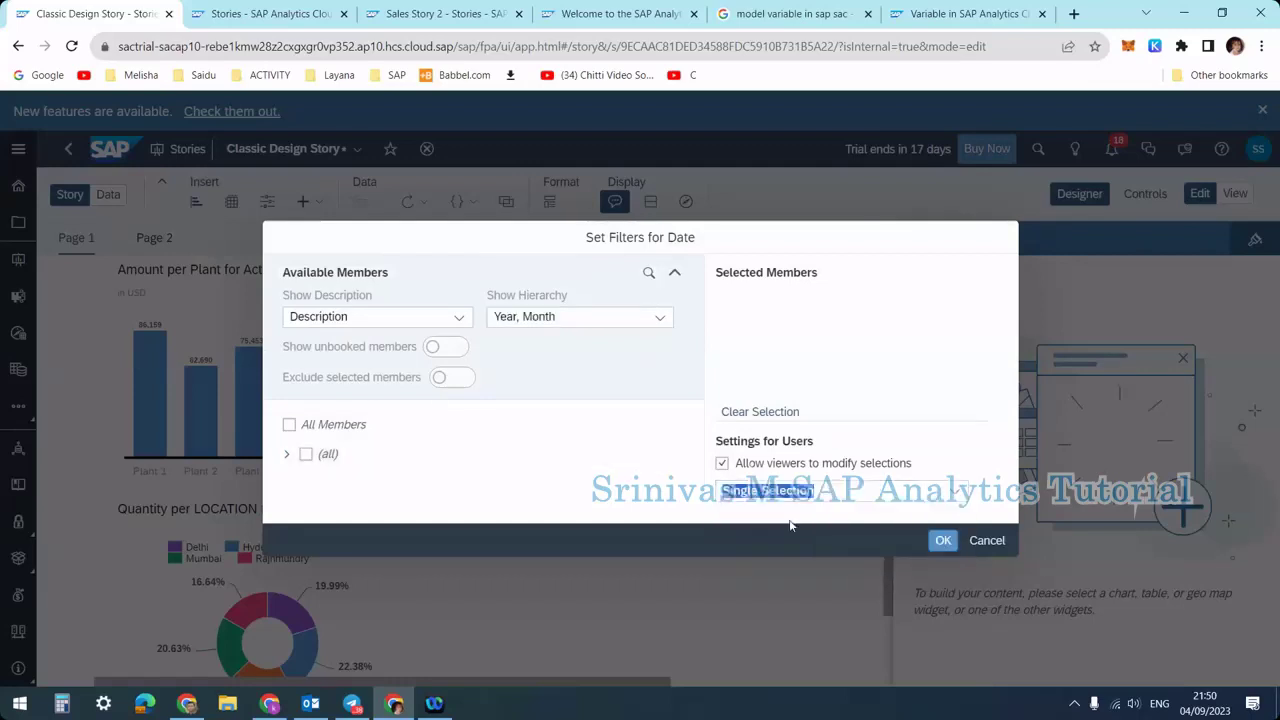
Include the months Jan through Jul of 2023 as members of the Date filter and apply it
left_click(286, 455)
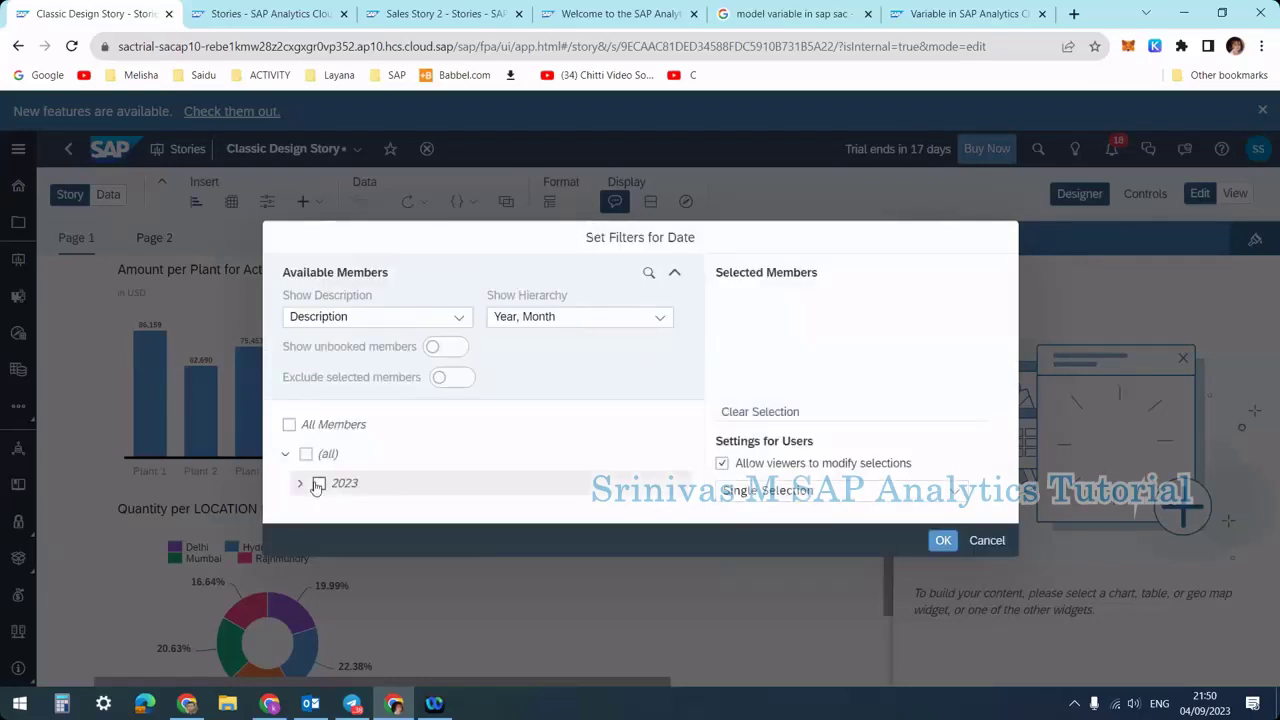
left_click(305, 489)
scroll(400, 470, "down", 3)
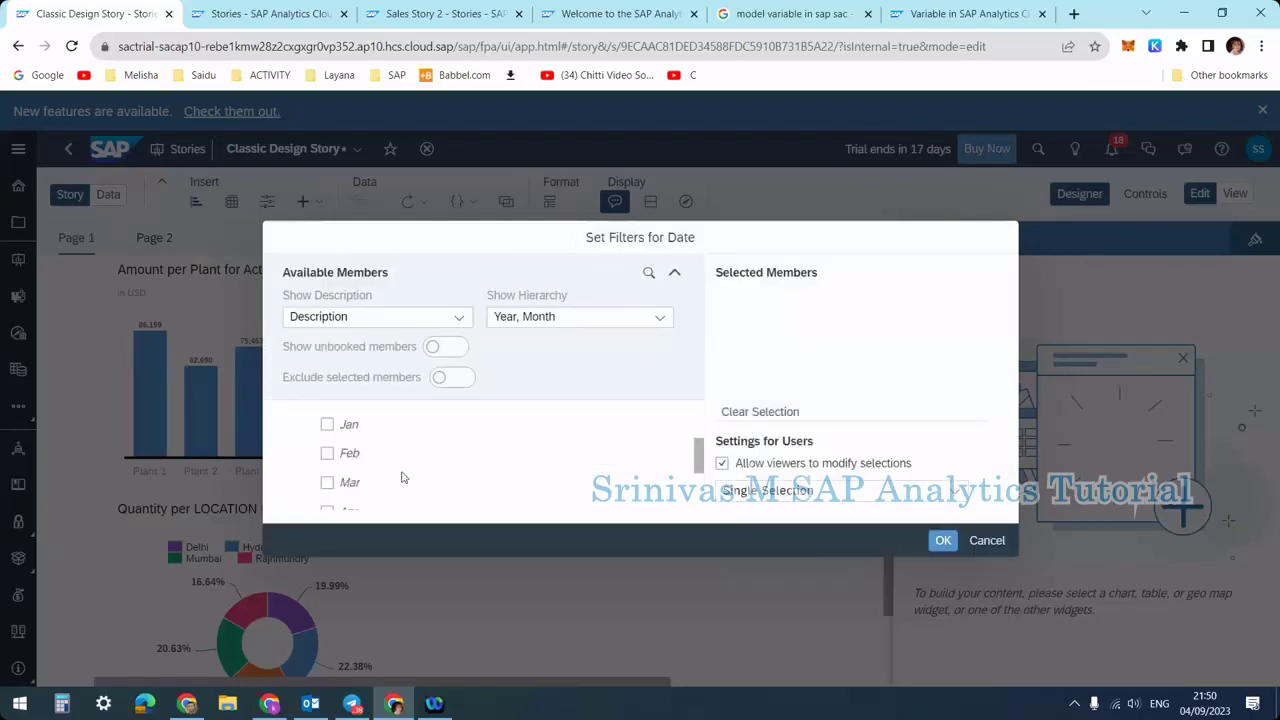
scroll(337, 460, "up", 3)
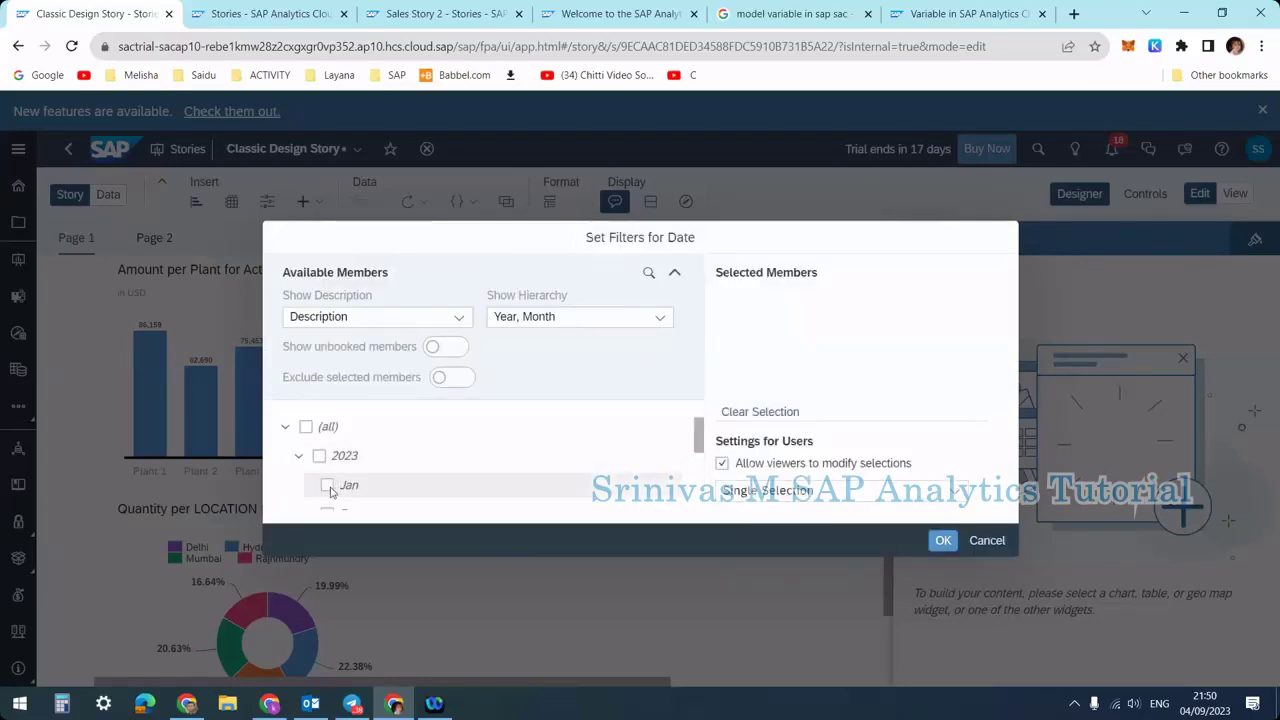
left_click(328, 487)
scroll(330, 465, "down", 1)
left_click(328, 431)
left_click(329, 488)
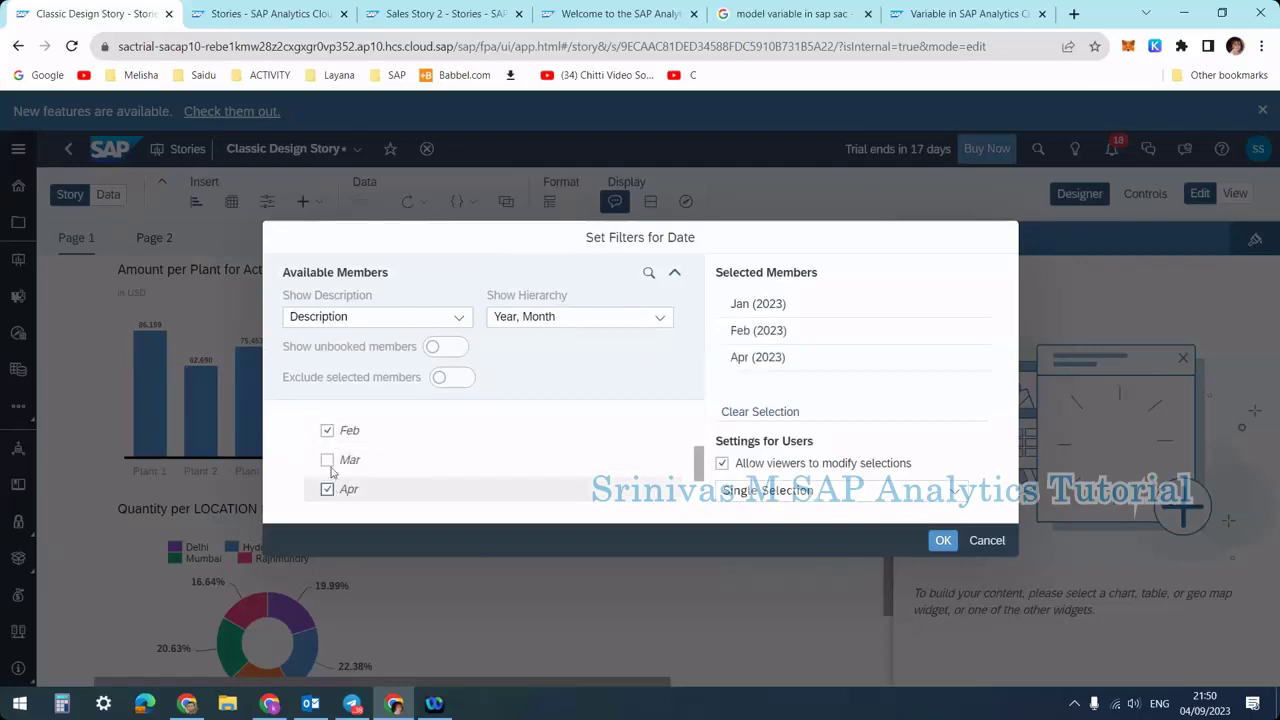
left_click(328, 460)
scroll(345, 480, "down", 1)
left_click(335, 435)
left_click(340, 464)
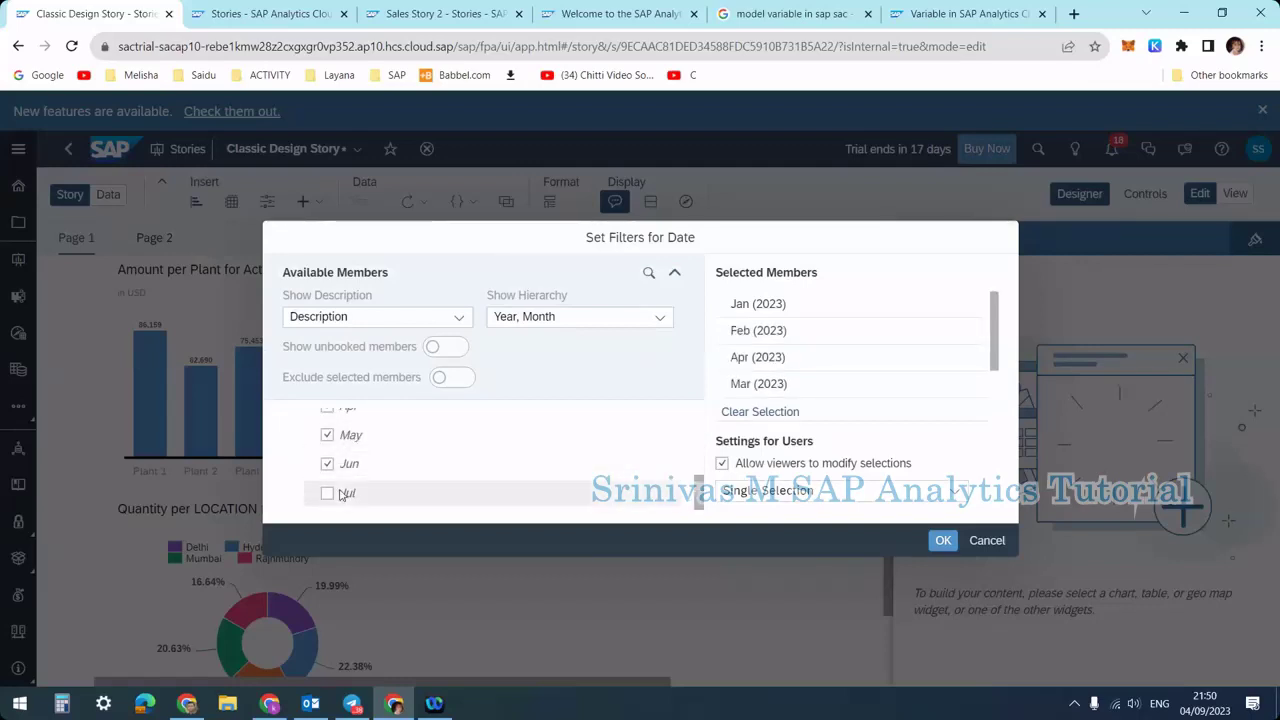
scroll(353, 485, "up", 2)
scroll(353, 485, "down", 2)
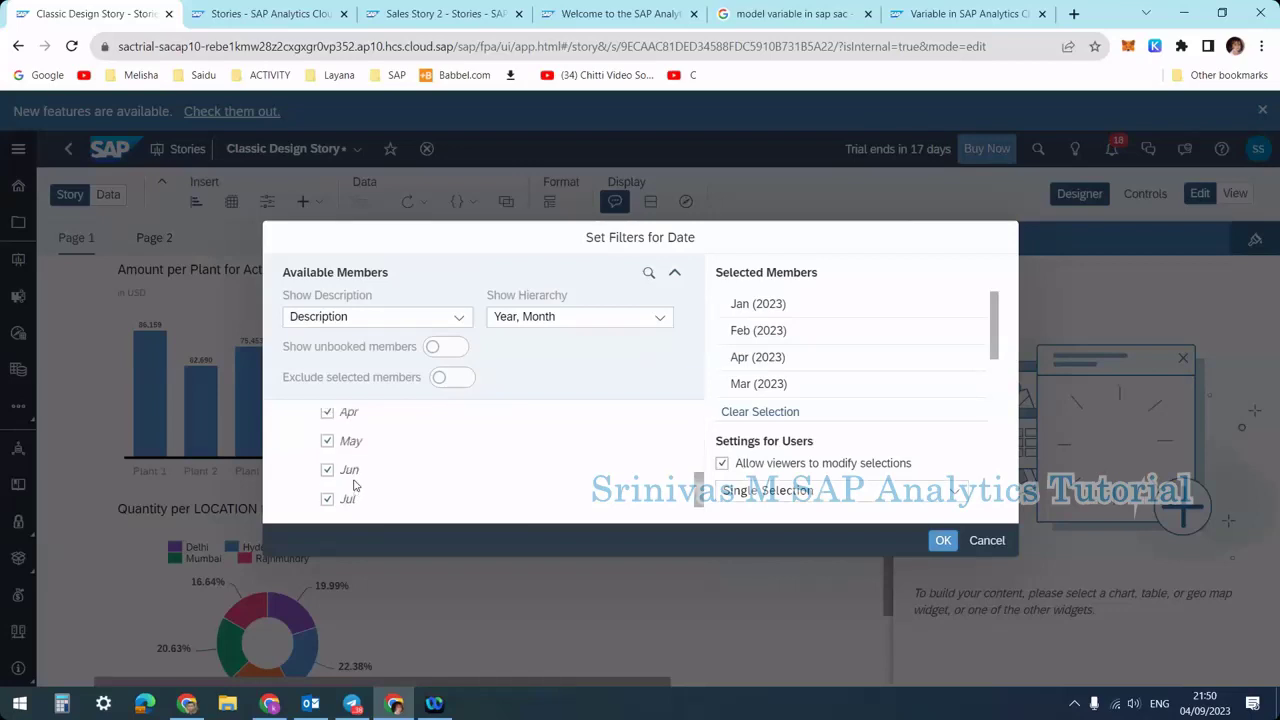
scroll(353, 485, "up", 2)
scroll(353, 485, "down", 1)
scroll(353, 485, "up", 3)
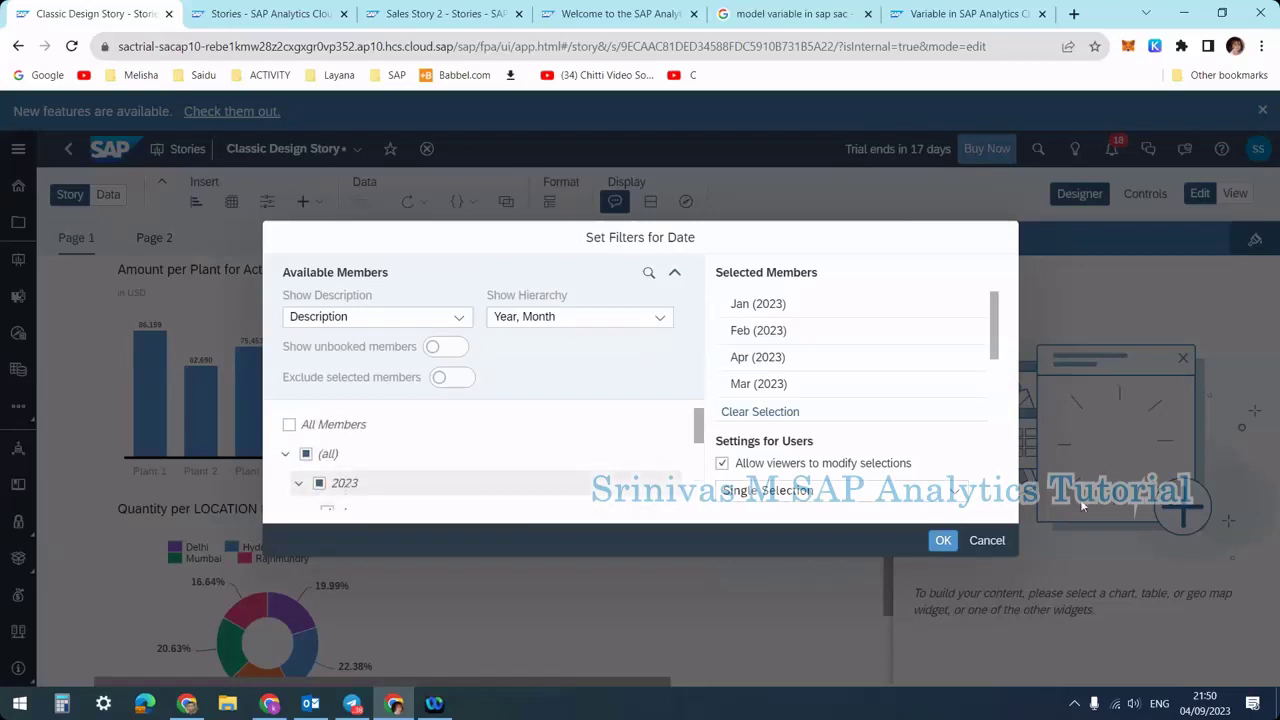
left_click(945, 541)
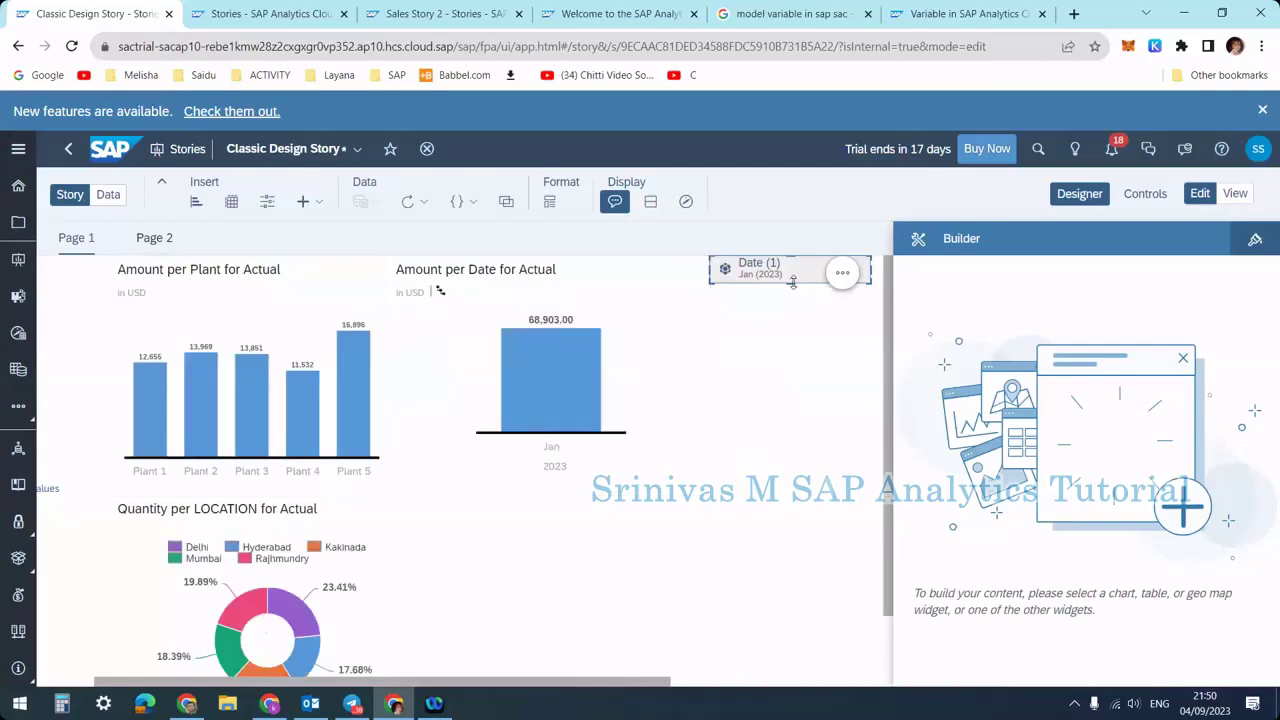
Enlarge the Date filter into an expanded member list and place it directly below the Plant filter on Page 1
left_click_drag(791, 284, 791, 492)
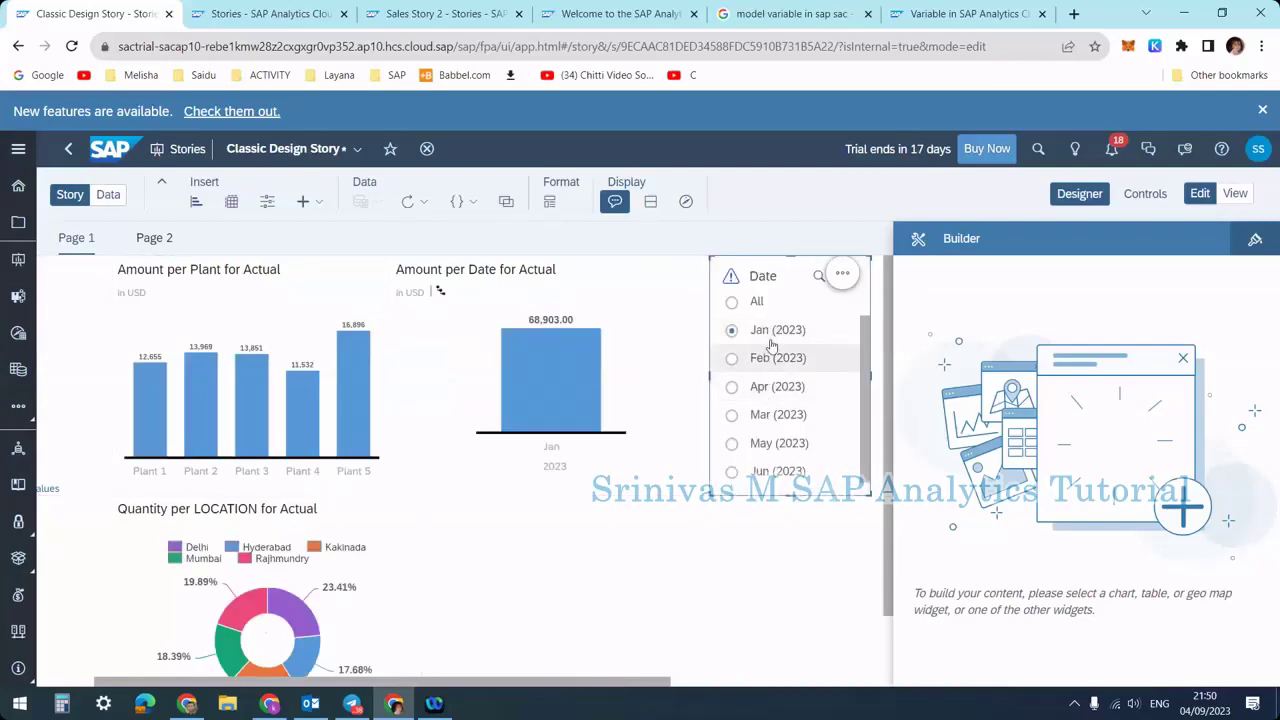
scroll(770, 340, "down", 1)
scroll(765, 343, "up", 1)
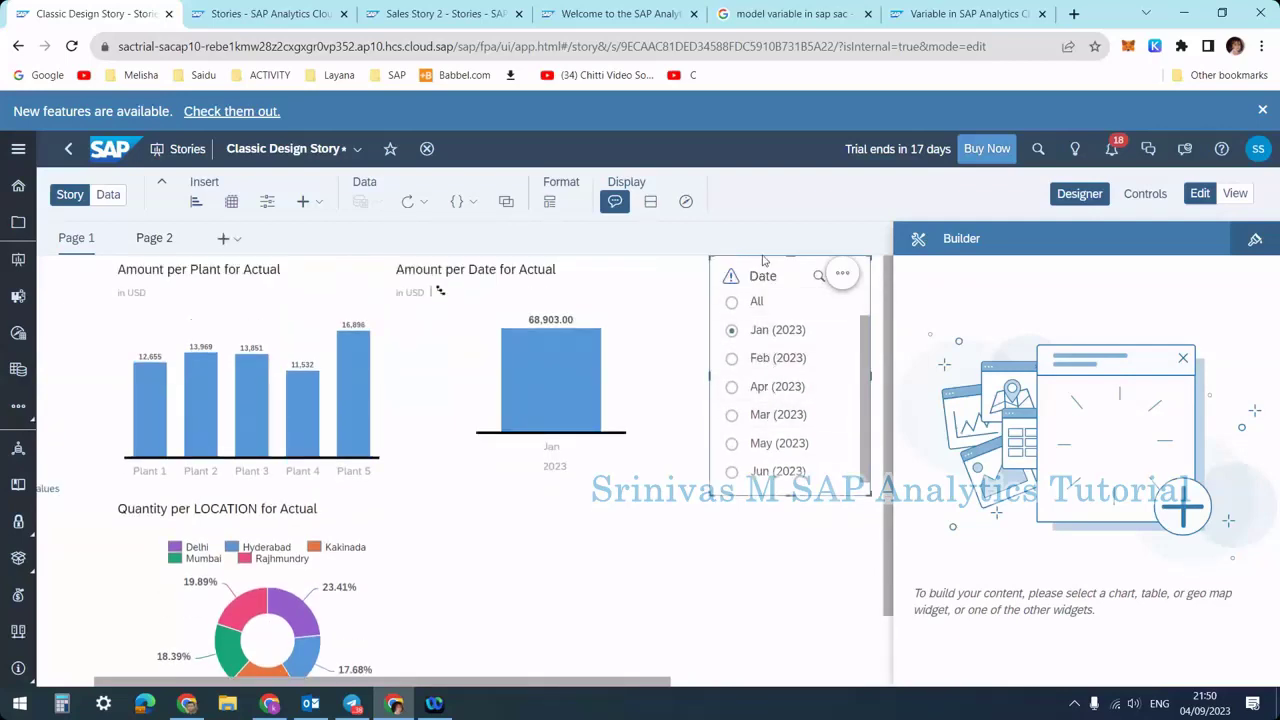
left_click_drag(762, 259, 100, 295)
scroll(407, 674, "up", 2)
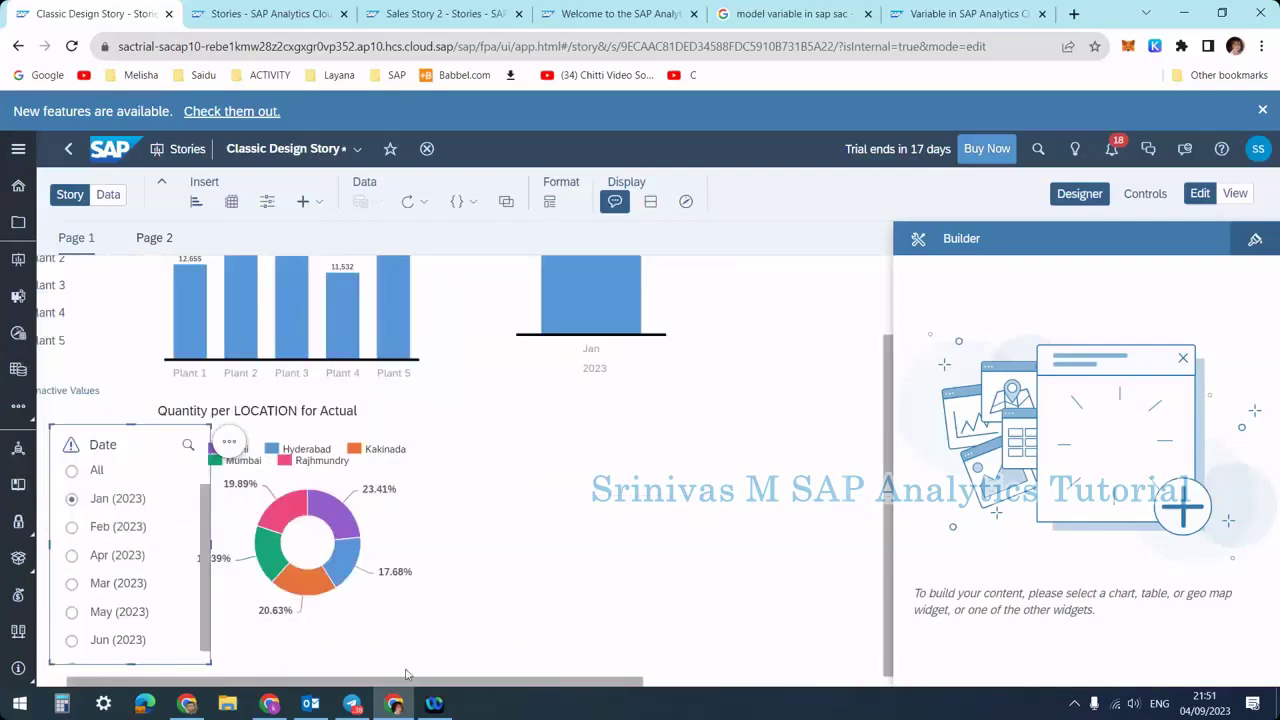
left_click_drag(413, 684, 276, 680)
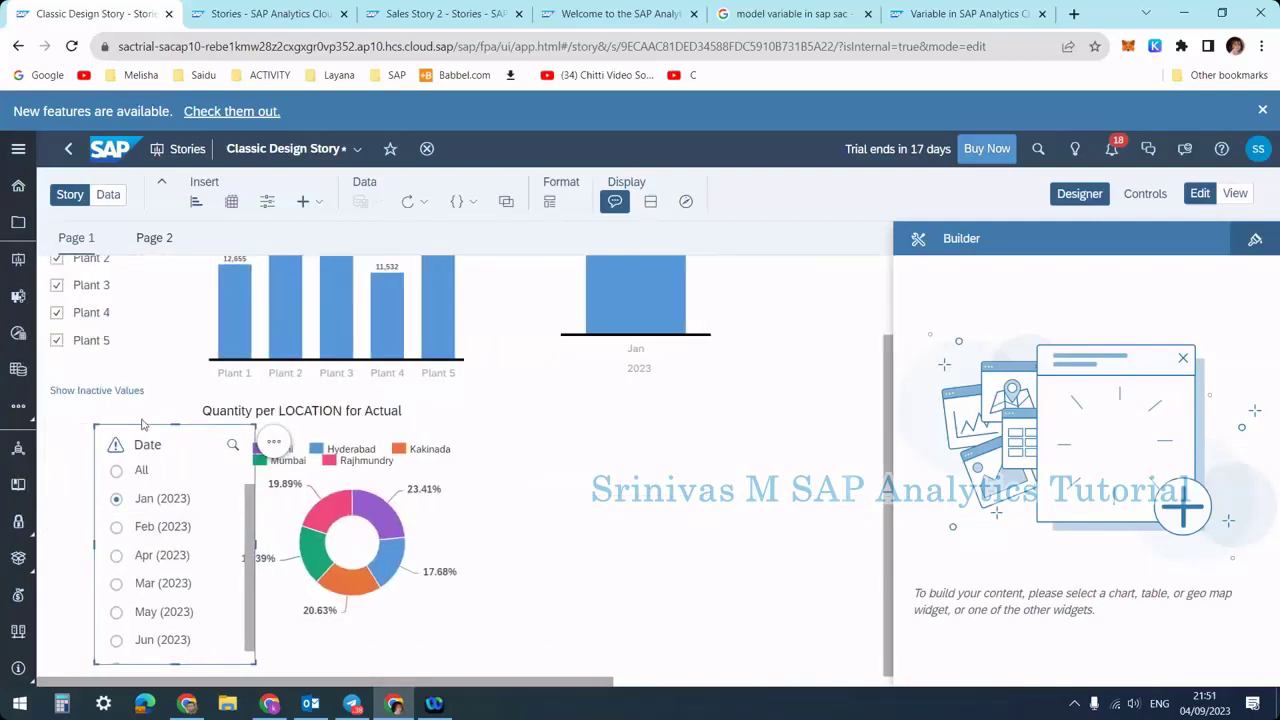
left_click_drag(143, 425, 96, 396)
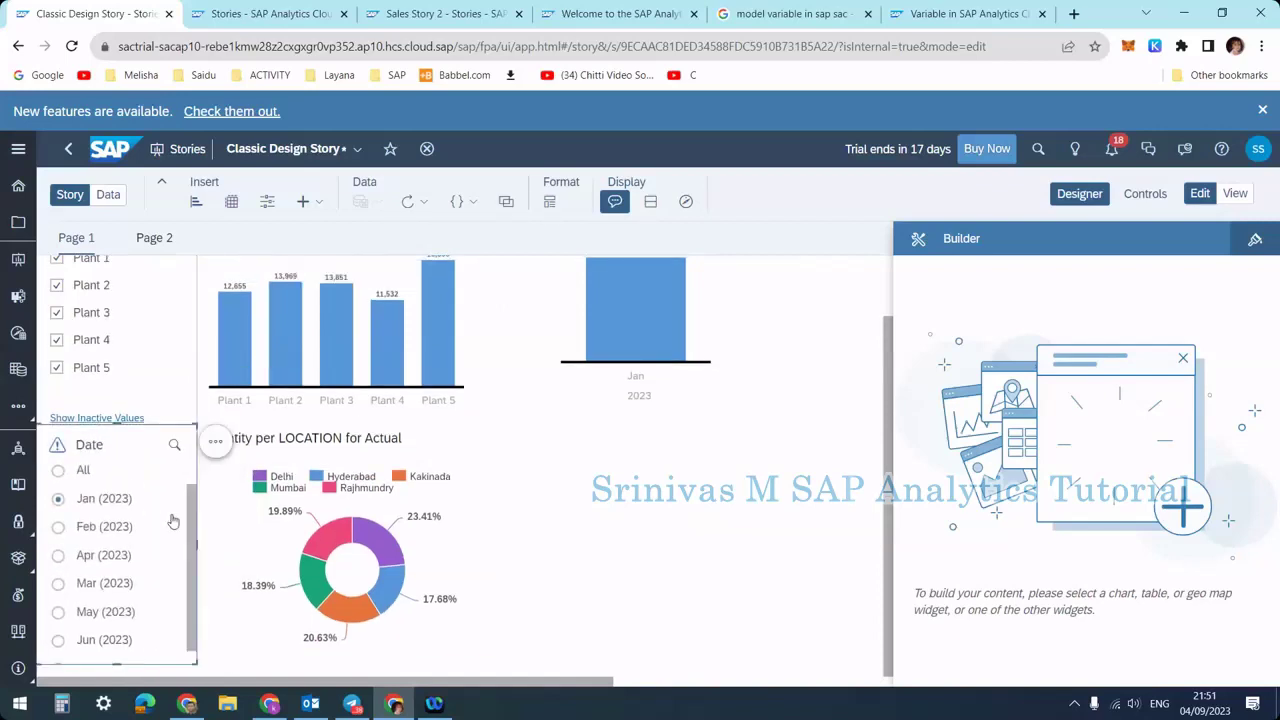
Filter Page 1 to Feb (2023) and review the Amount per Plant, Amount per Date and Quantity per LOCATION charts
left_click(96, 528)
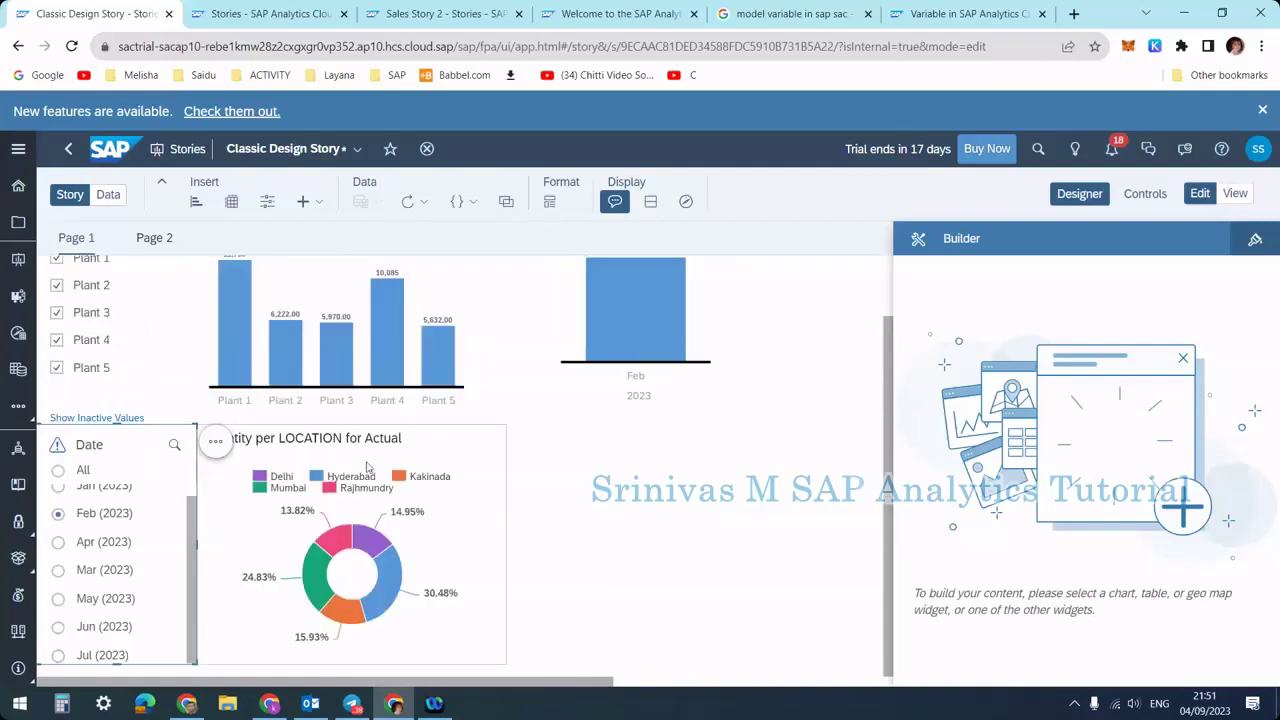
scroll(545, 320, "up", 1)
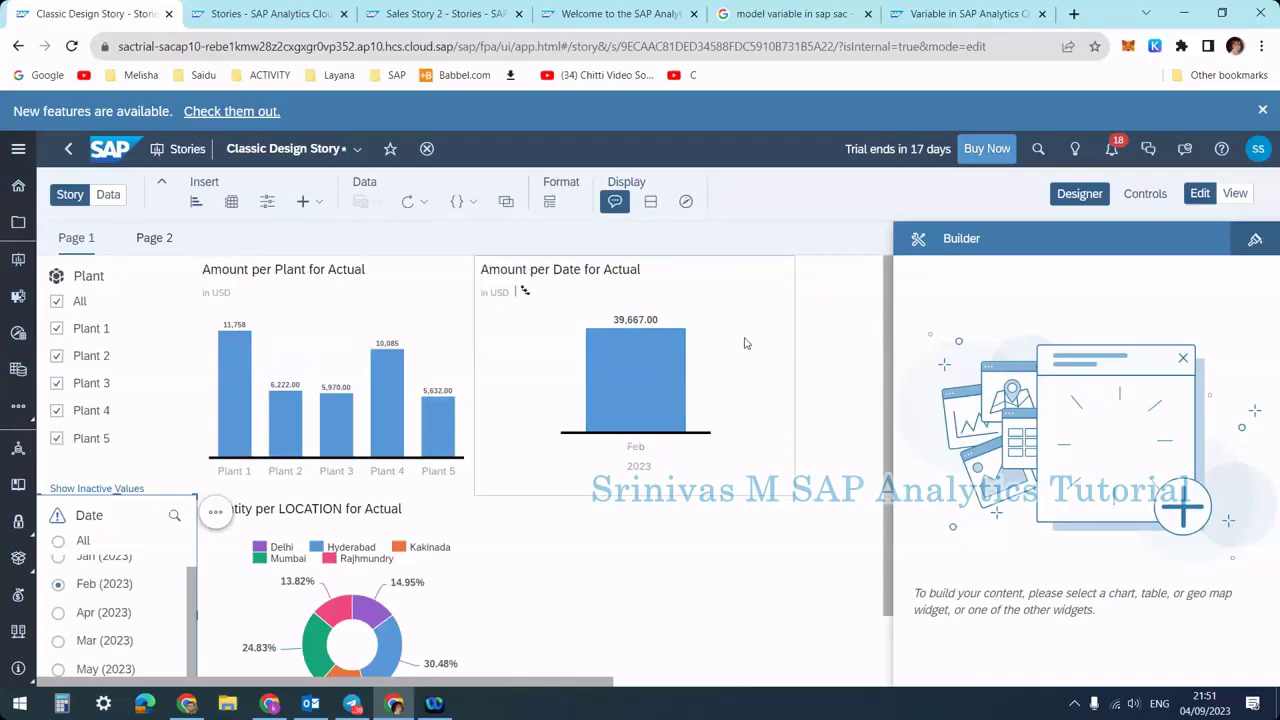
left_click(687, 395)
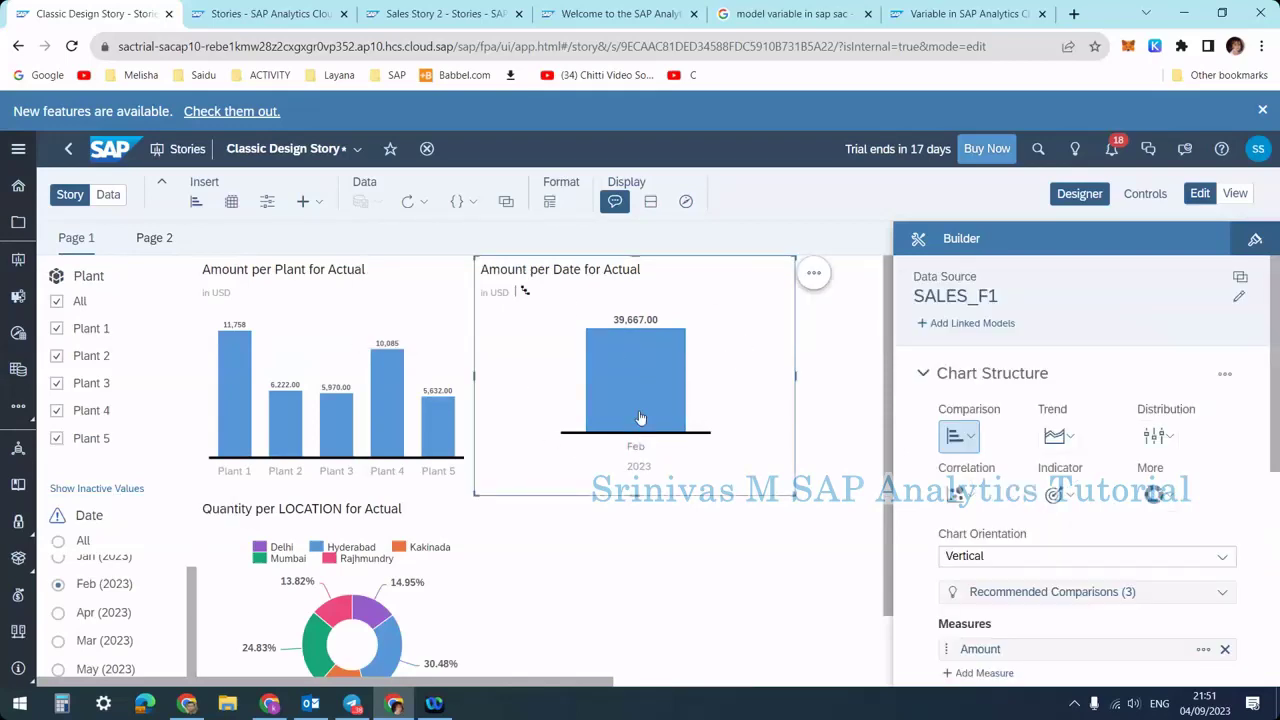
scroll(103, 605, "up", 1)
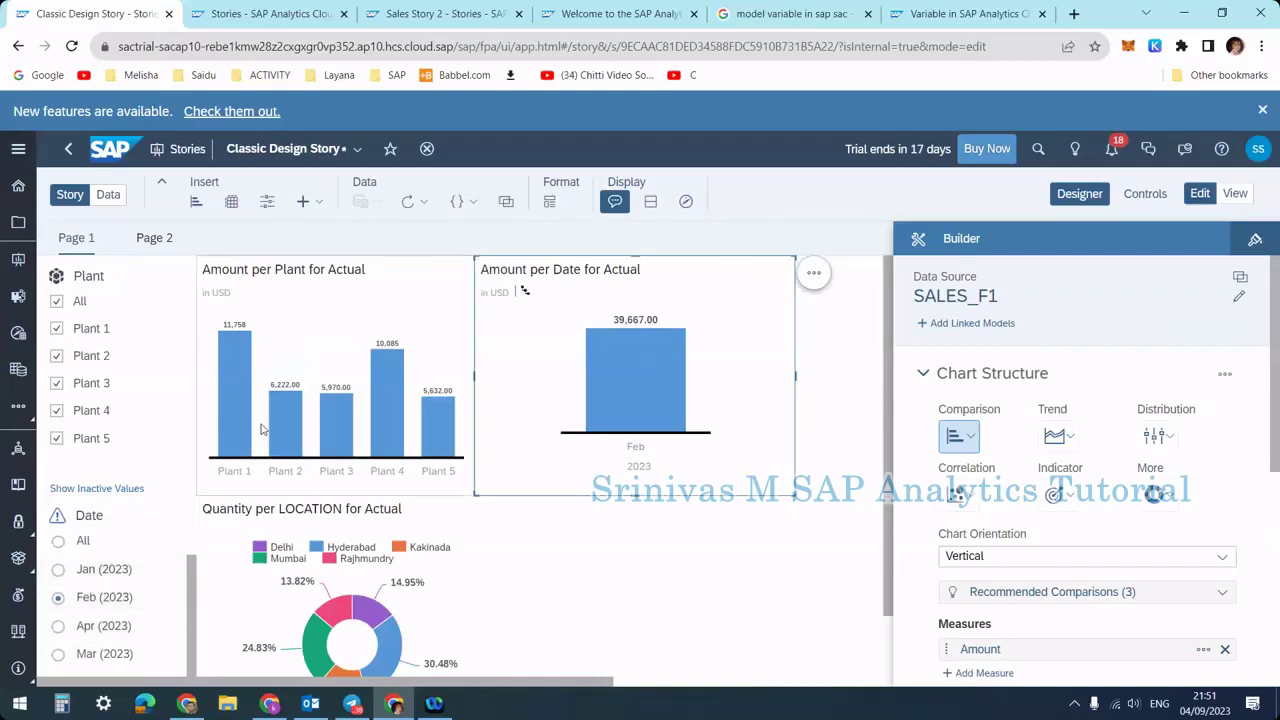
scroll(255, 510, "down", 1)
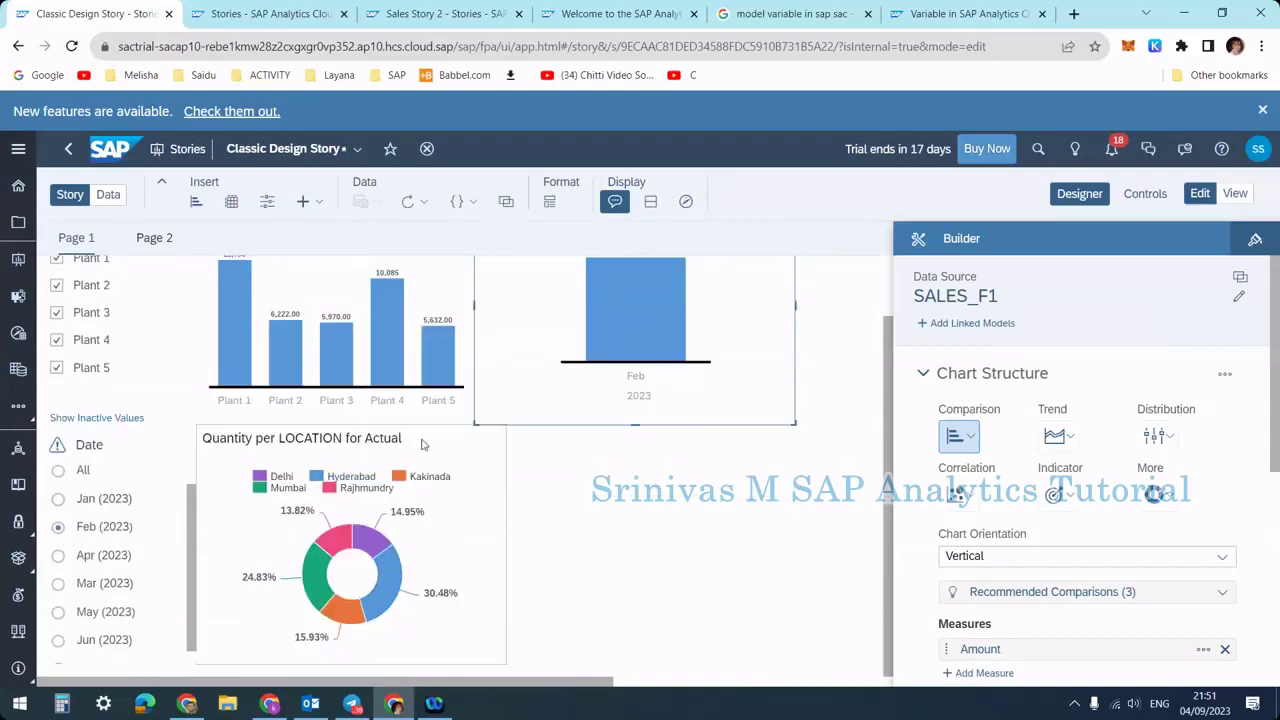
Switch the Date filter to Apr (2023), read its warning tip and review the Page 1 charts
left_click(107, 562)
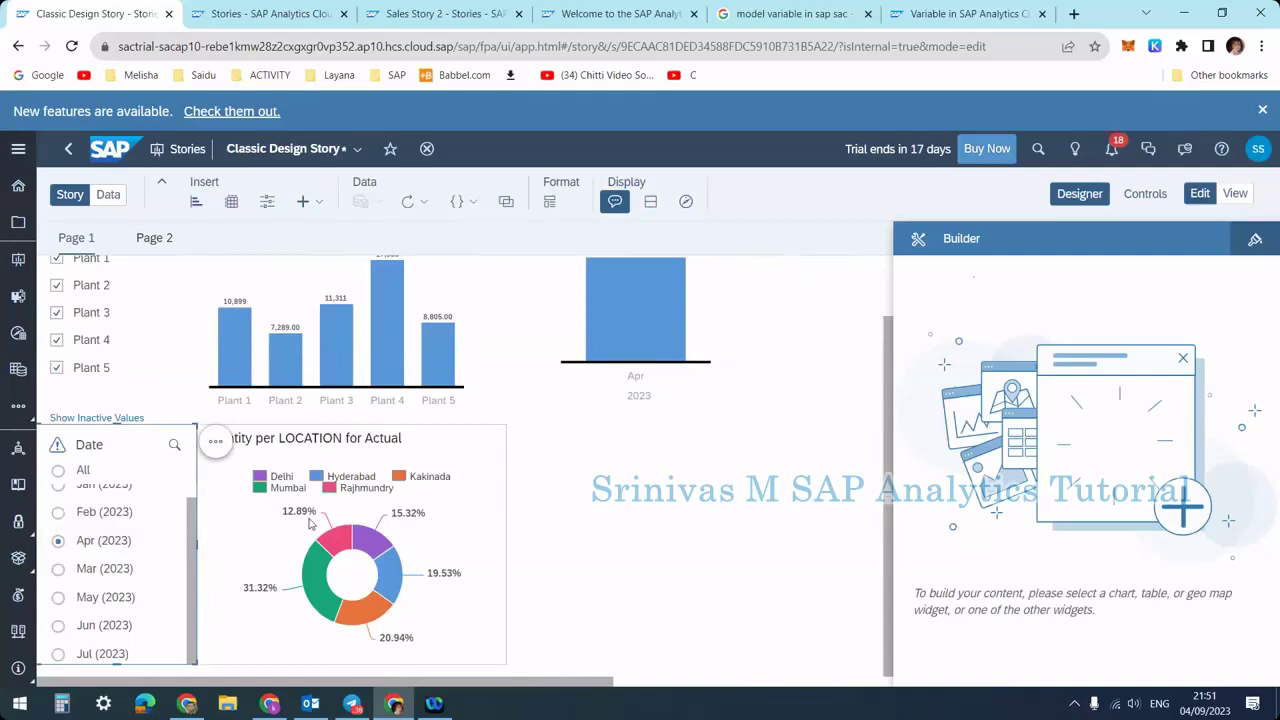
scroll(110, 545, "up", 1)
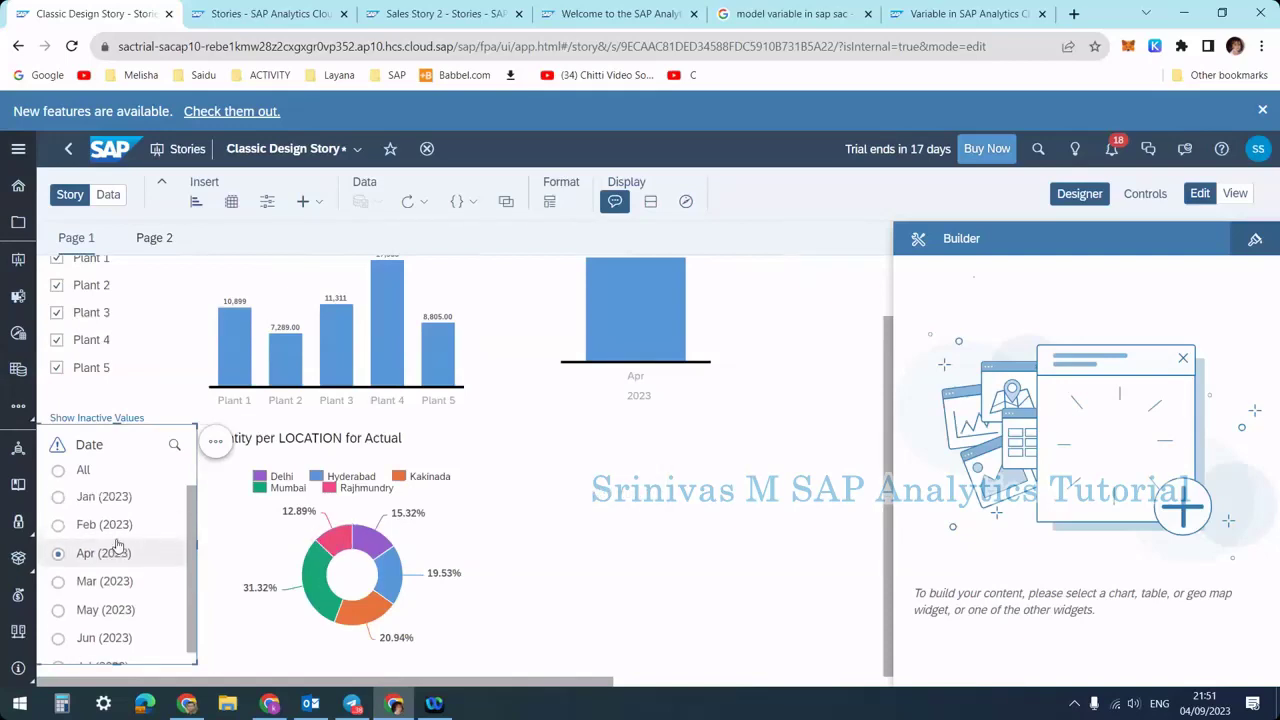
left_click(57, 454)
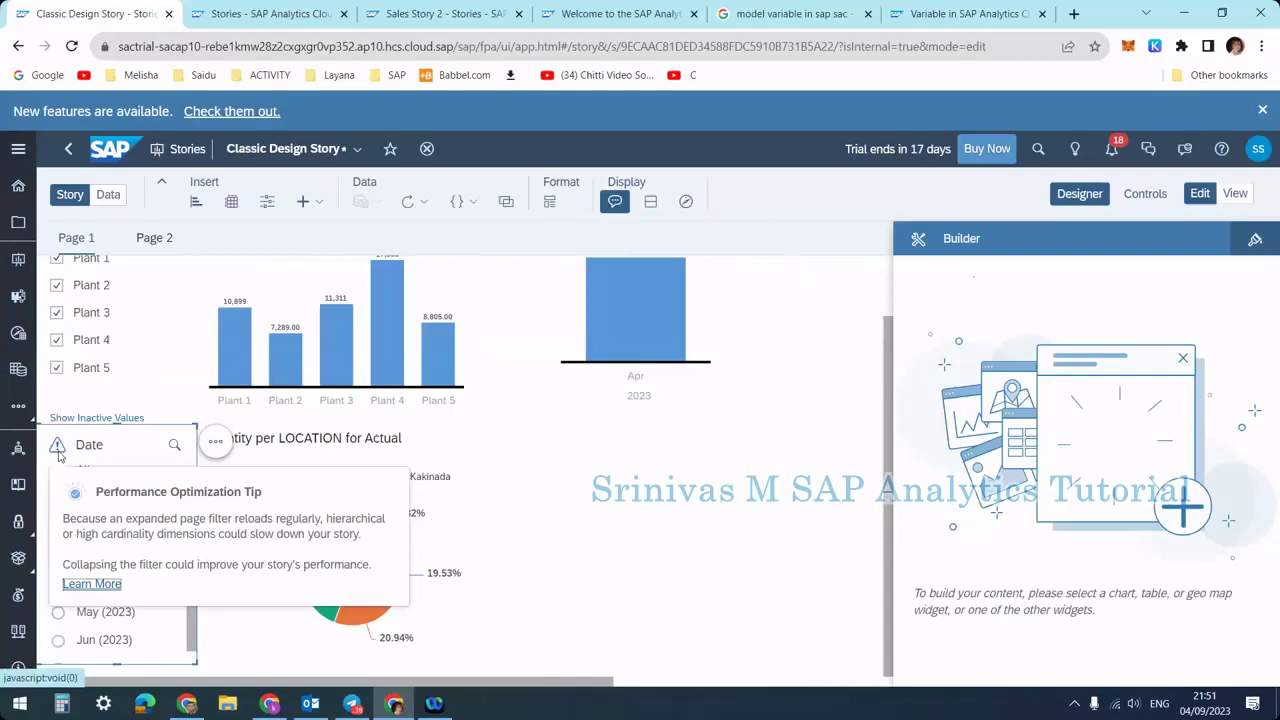
left_click(71, 462)
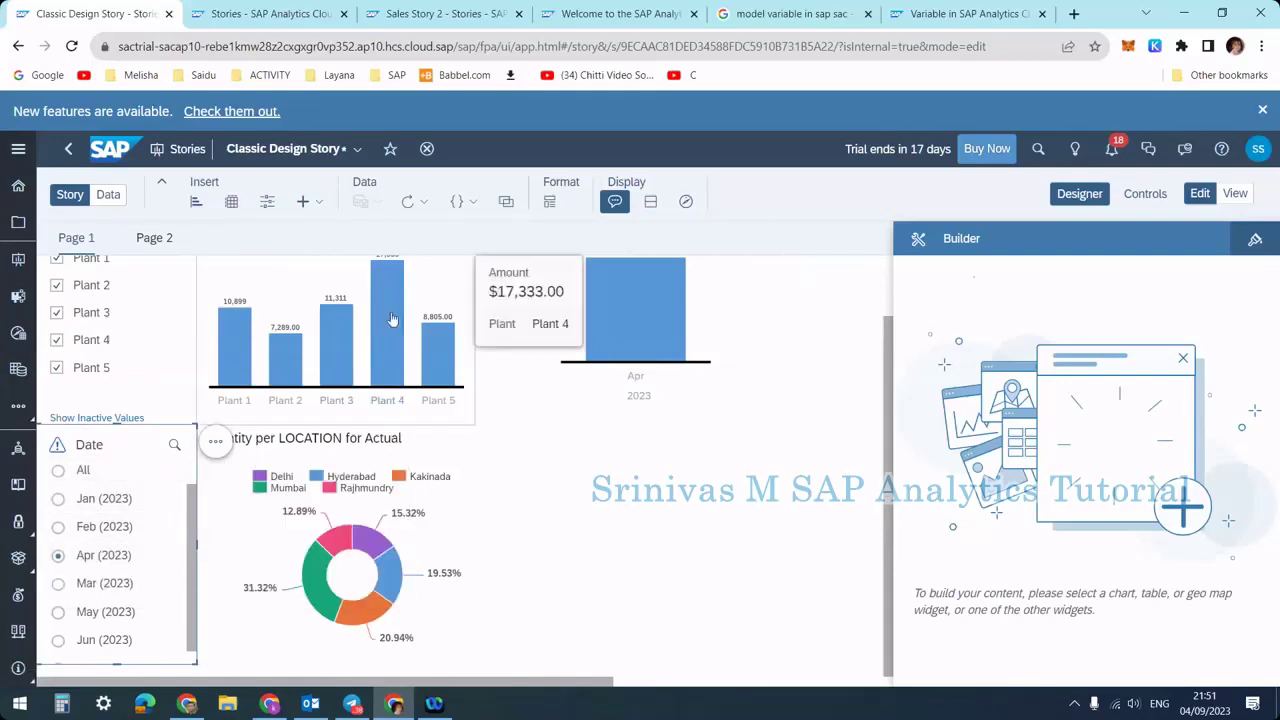
scroll(88, 446, "up", 2)
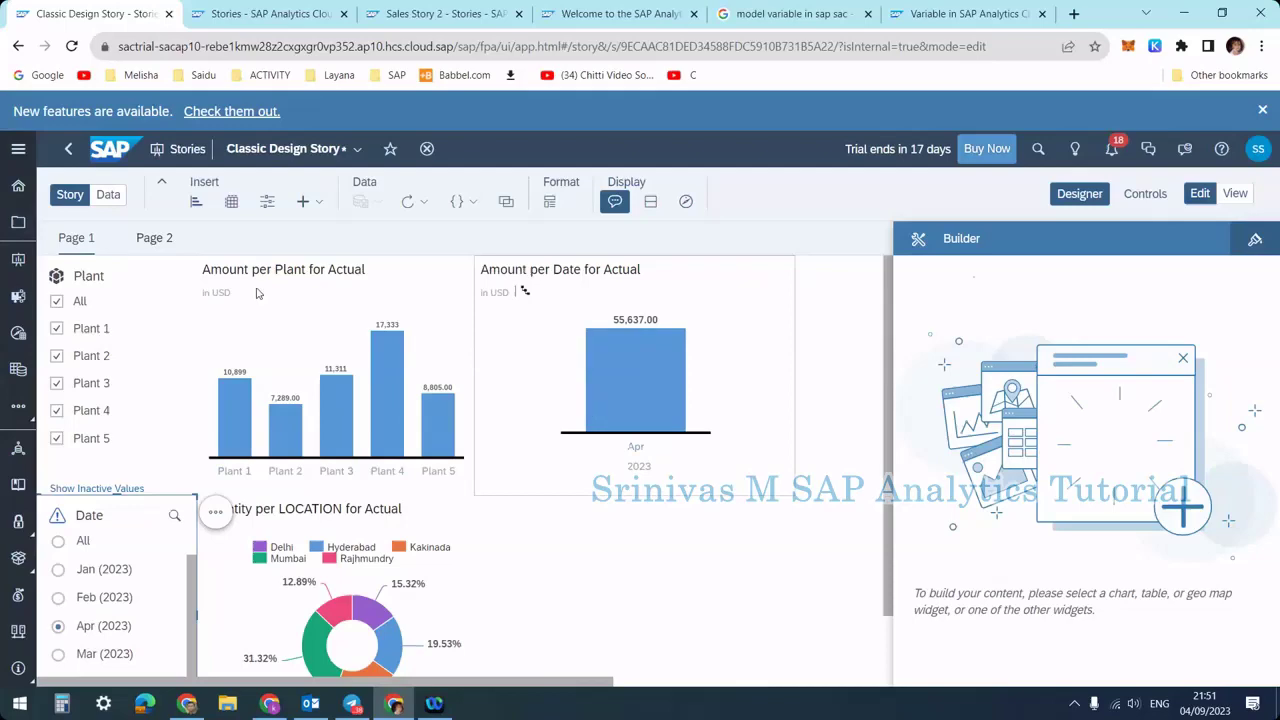
Insert a chart on the empty Page 2 and set its orientation to Vertical
left_click(150, 238)
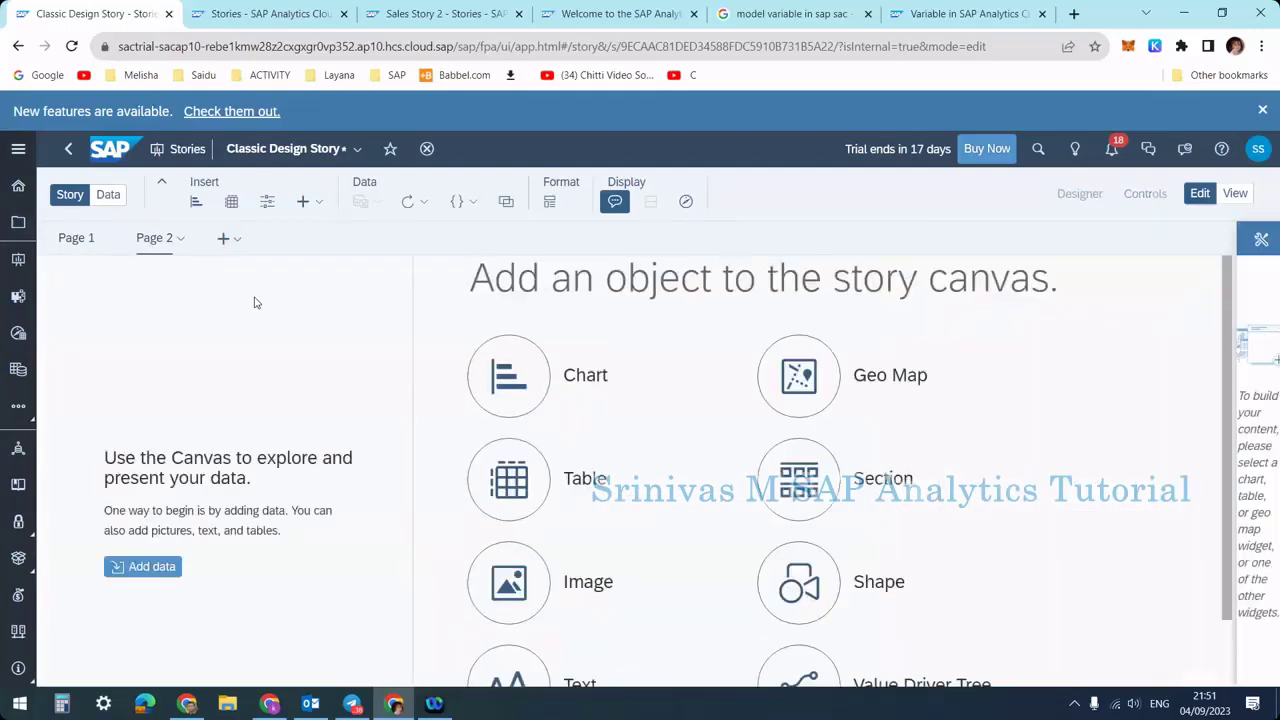
left_click(507, 374)
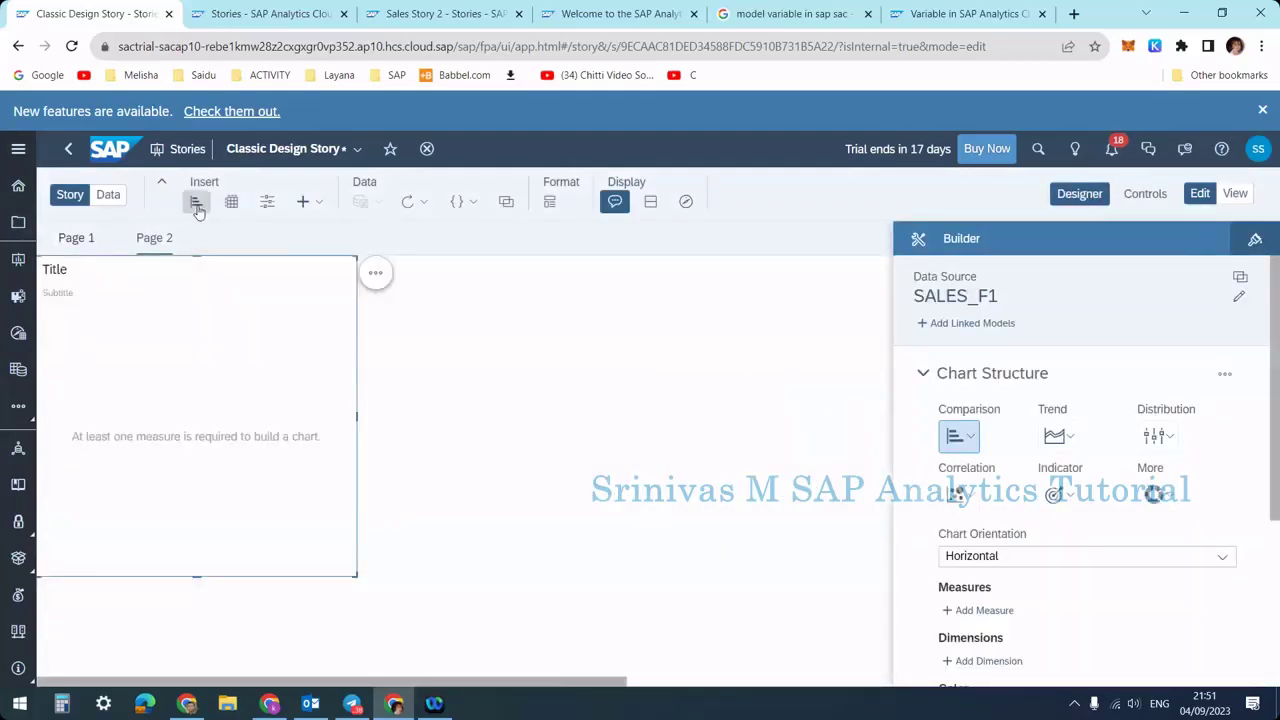
scroll(992, 385, "down", 3)
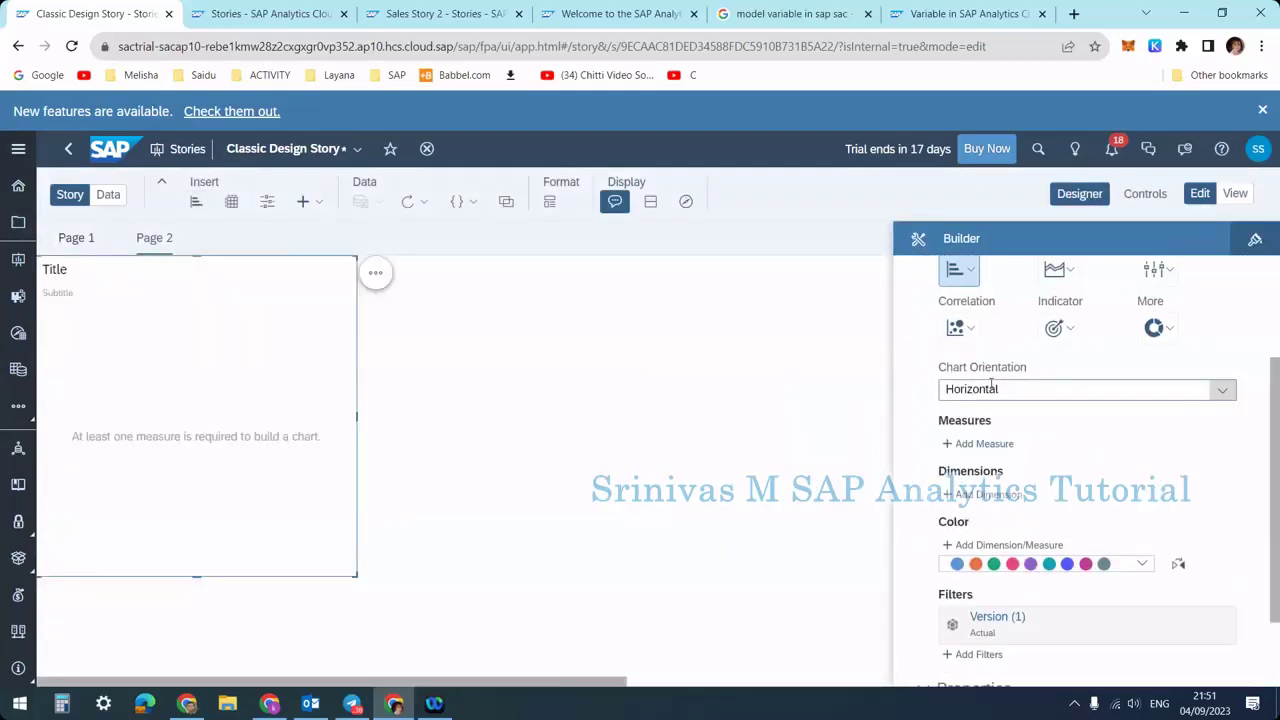
left_click(992, 388)
left_click(980, 418)
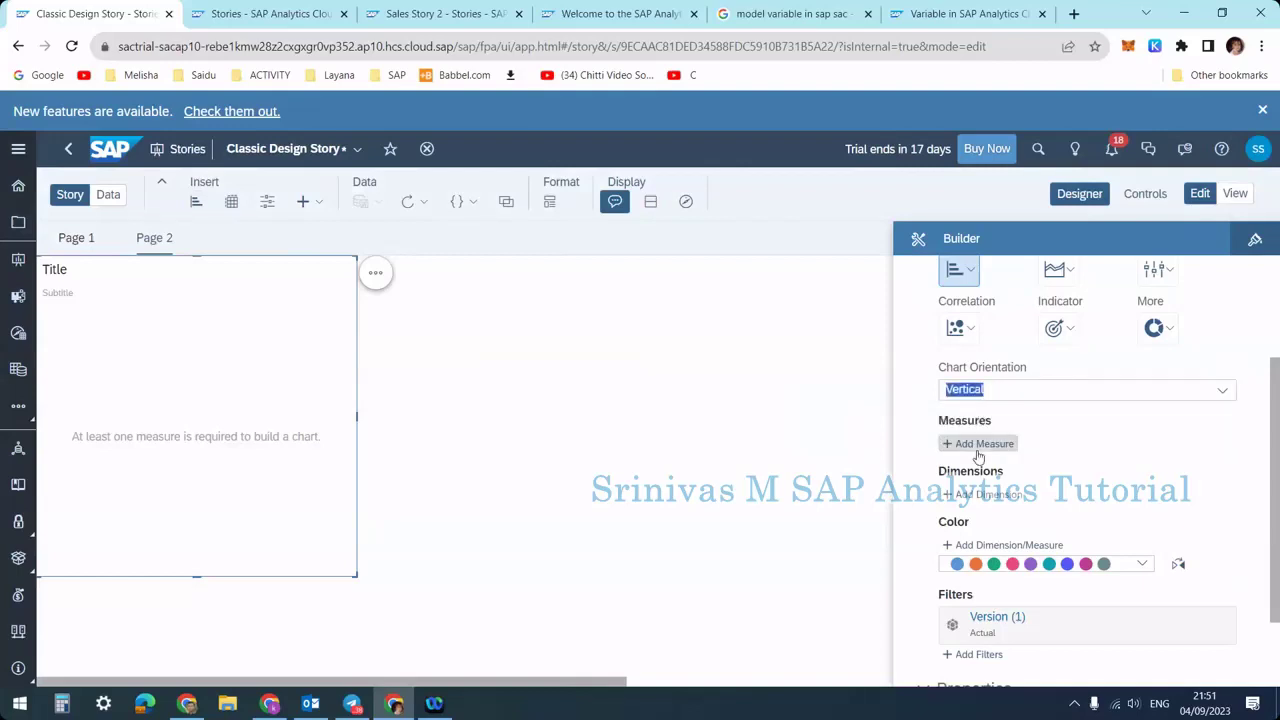
Add the Amount measure and the Date dimension to the new chart on Page 2
left_click(980, 445)
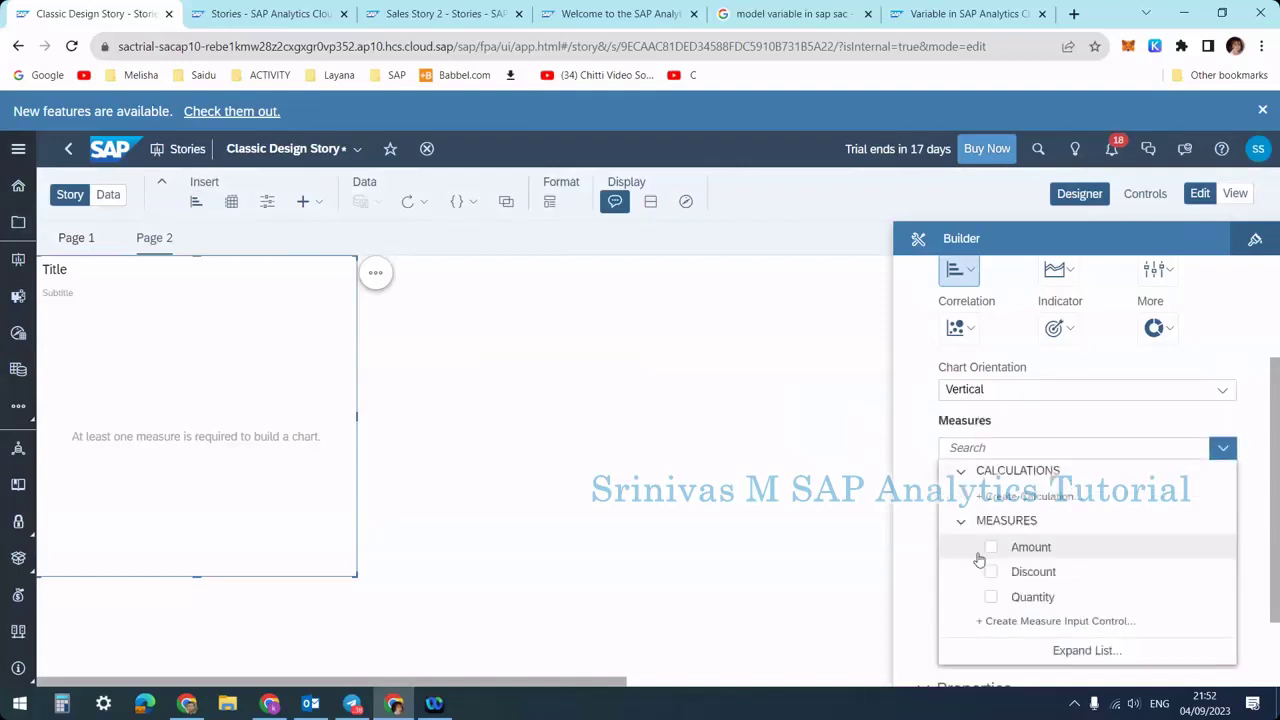
left_click(1006, 546)
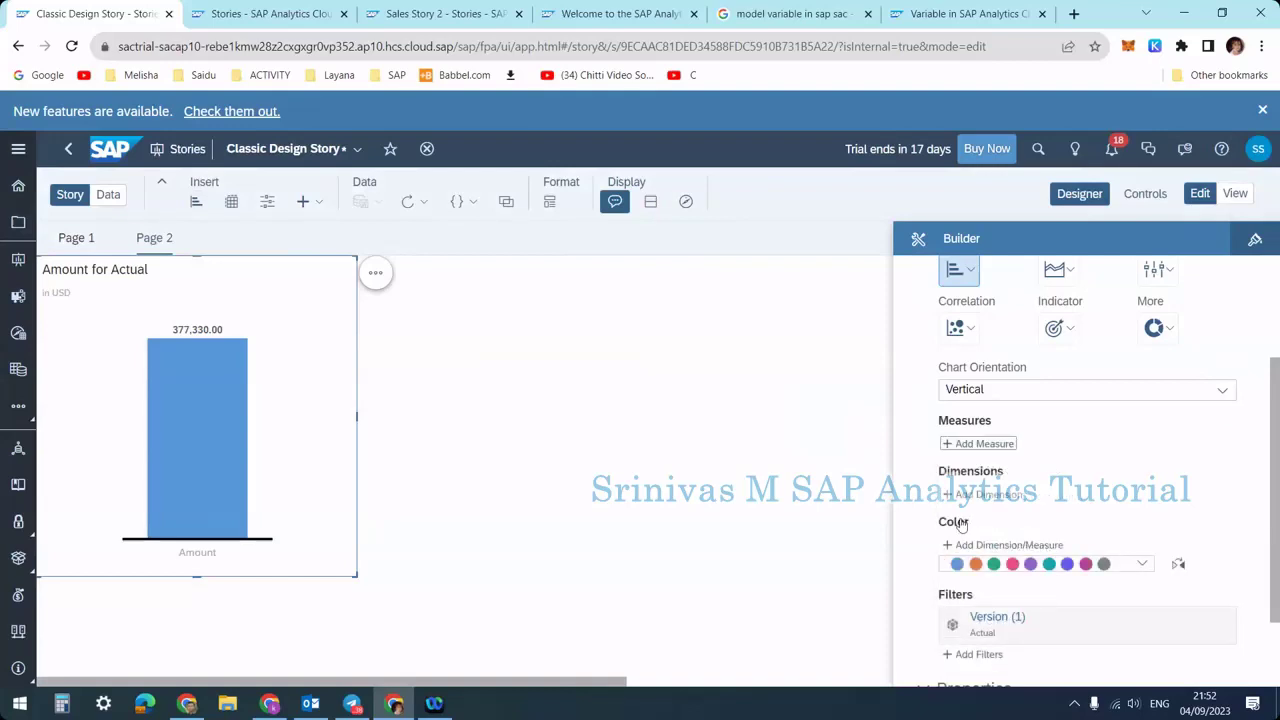
left_click(980, 521)
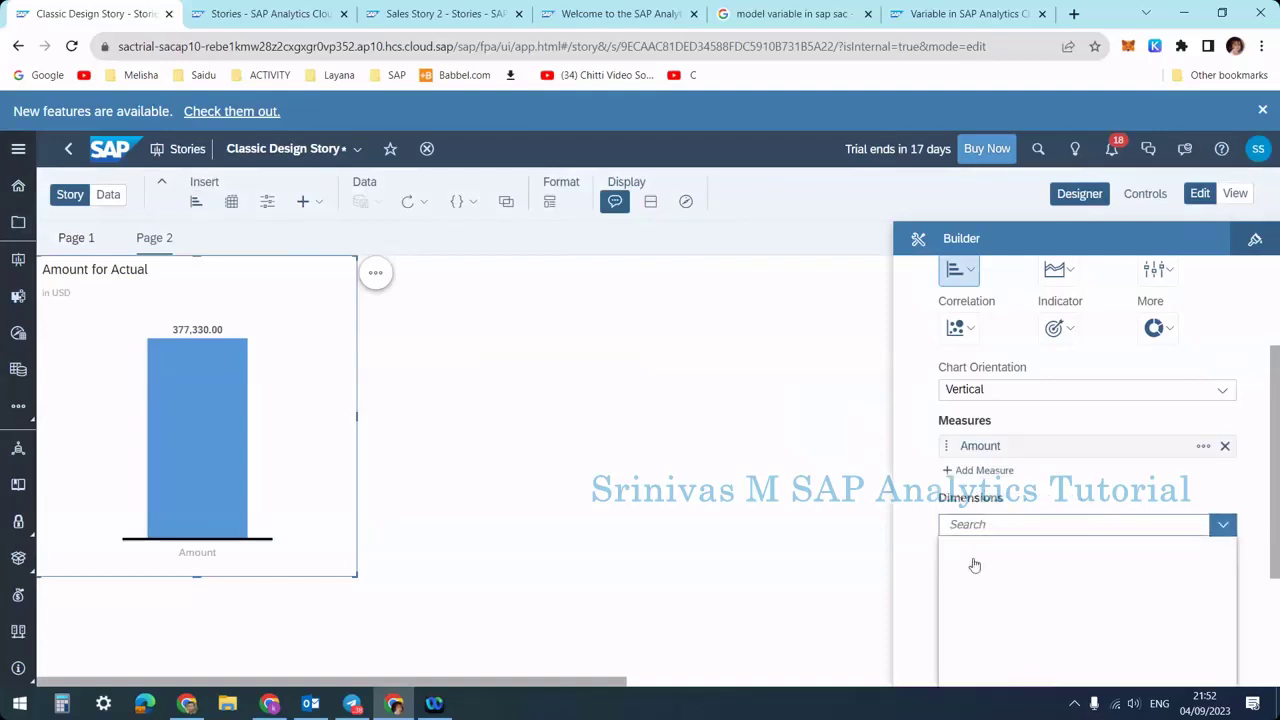
left_click(1015, 625)
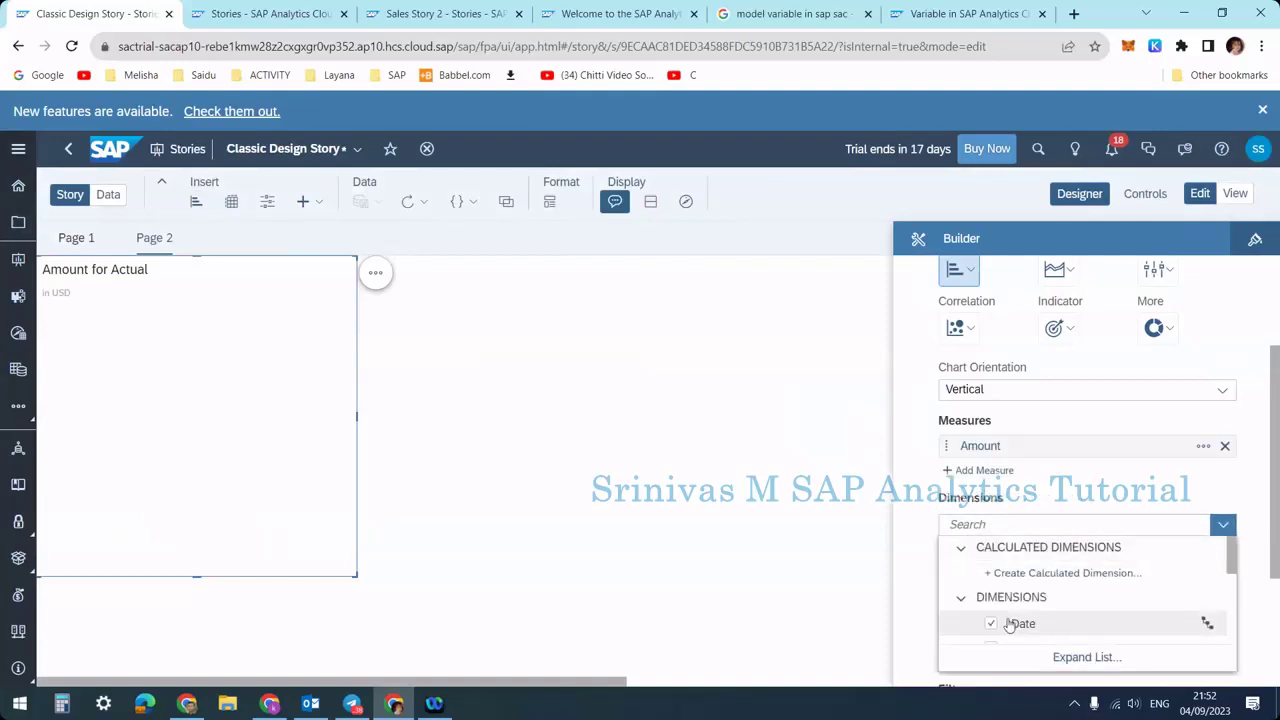
left_click(926, 564)
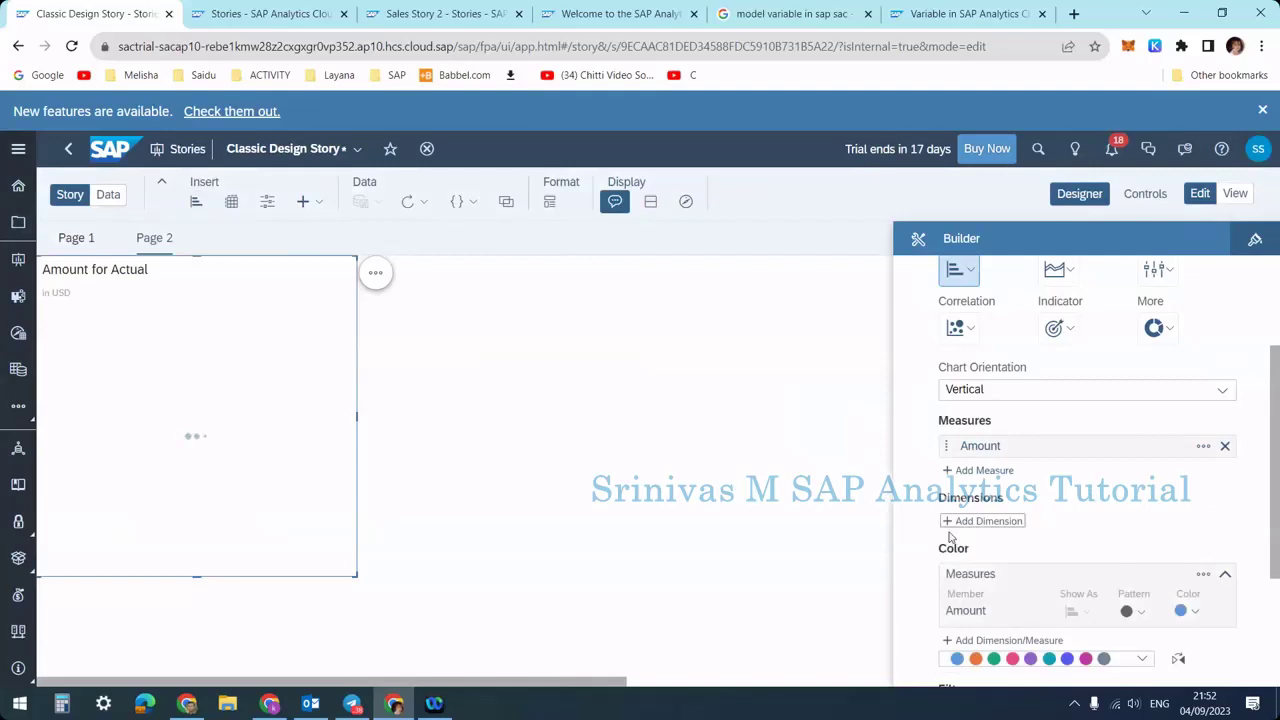
Set the Date dimension's hierarchy to Year, Month in the Page 2 chart and choose Level 3 as its drill level
left_click(1203, 559)
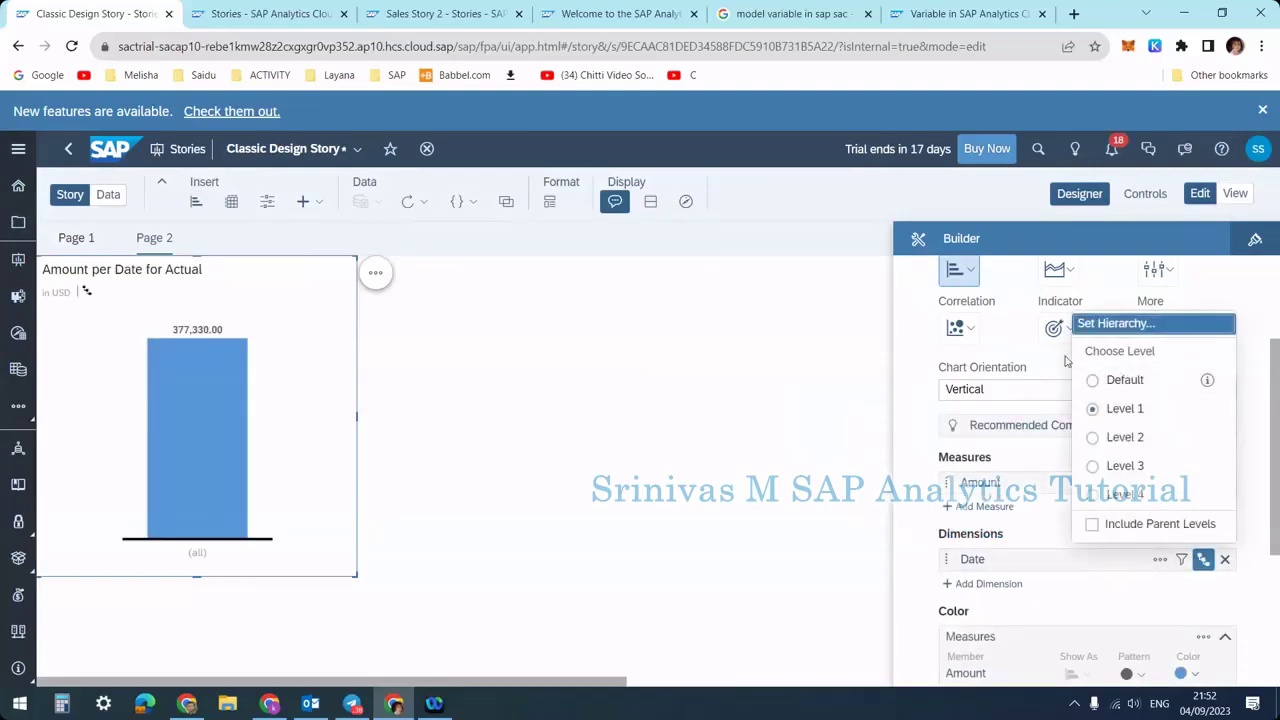
left_click(1110, 323)
left_click(625, 378)
left_click(583, 478)
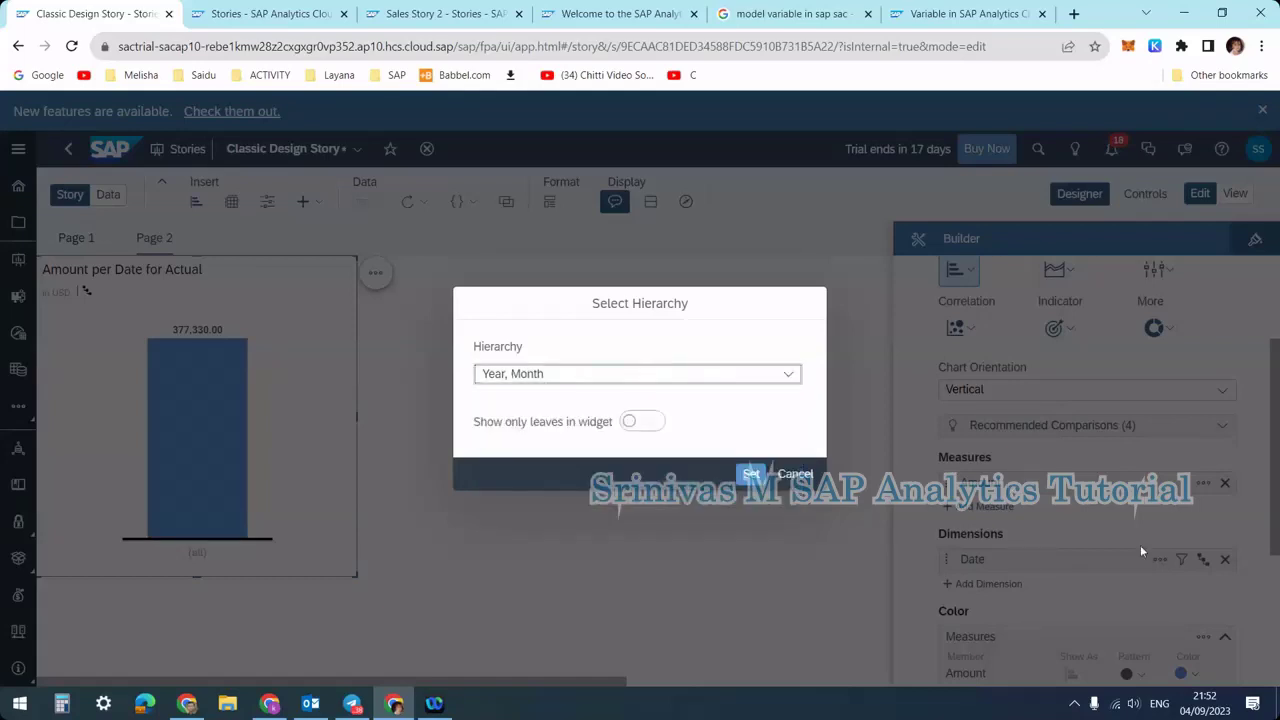
left_click(751, 474)
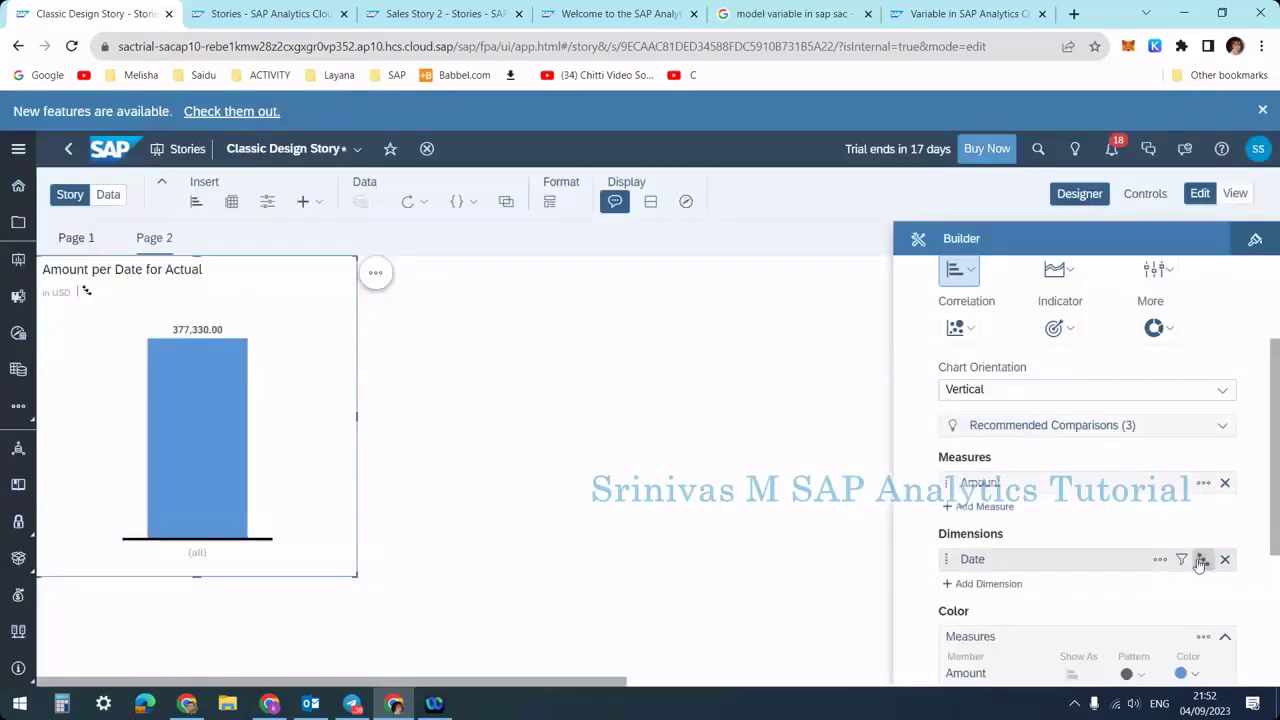
left_click(1203, 559)
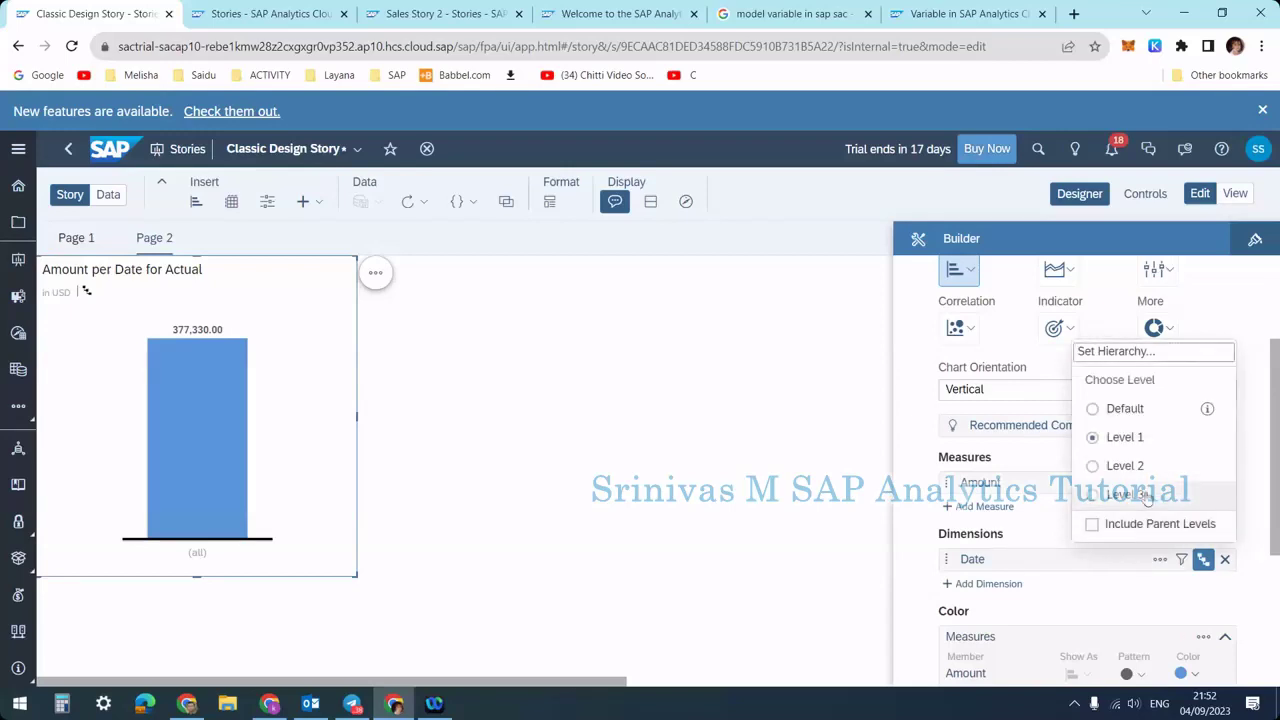
left_click(293, 373)
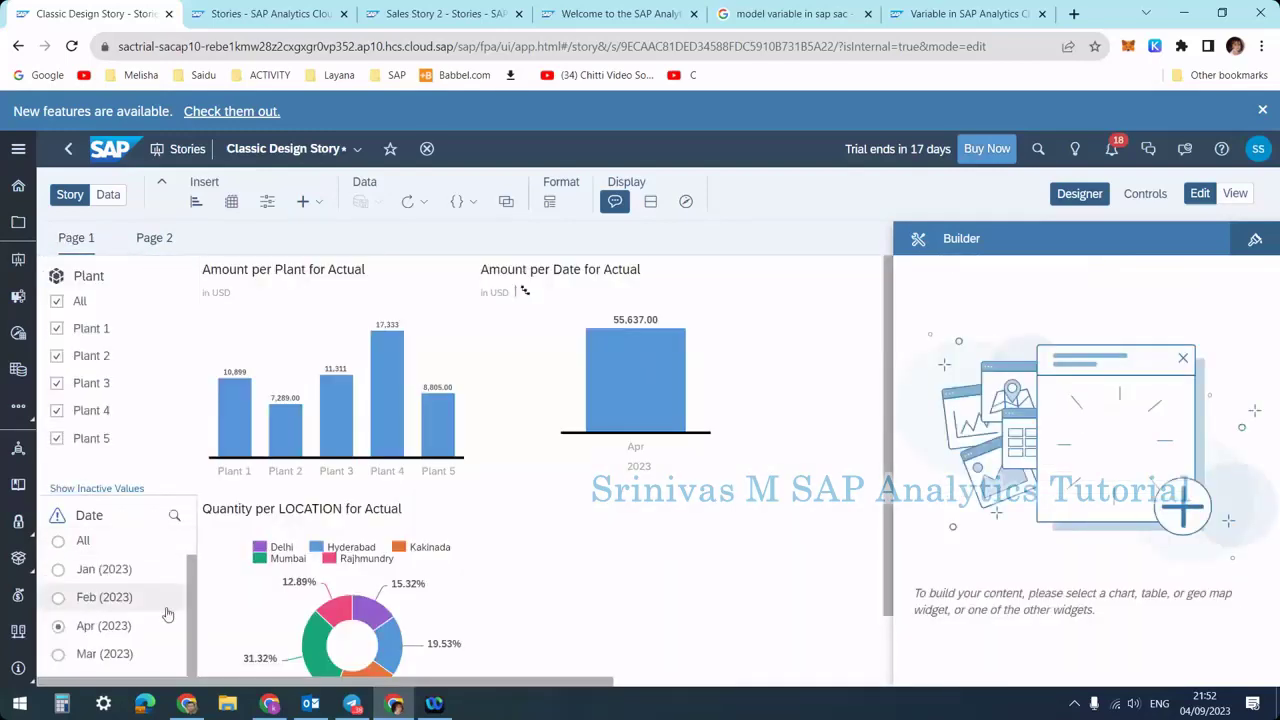
Compare the Page 1 charts filtered by the Date page filter with the Amount per Date chart on Page 2
mouse_move(605, 430)
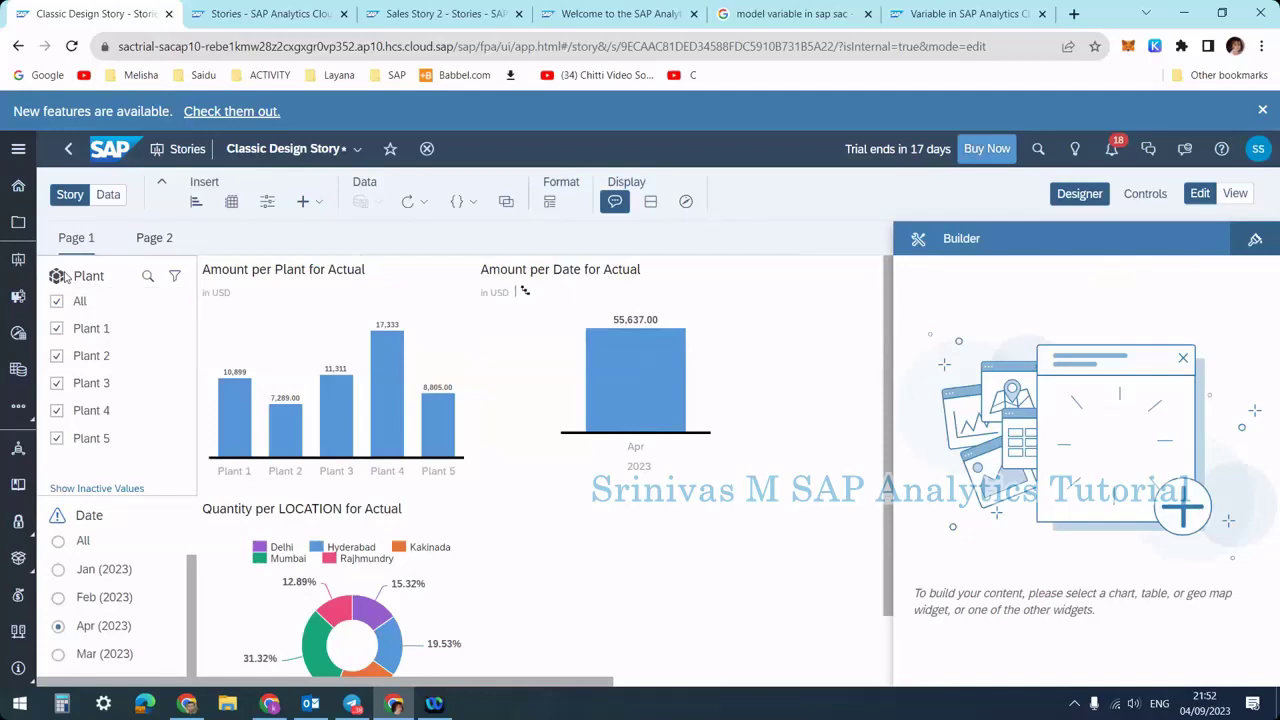
left_click(148, 240)
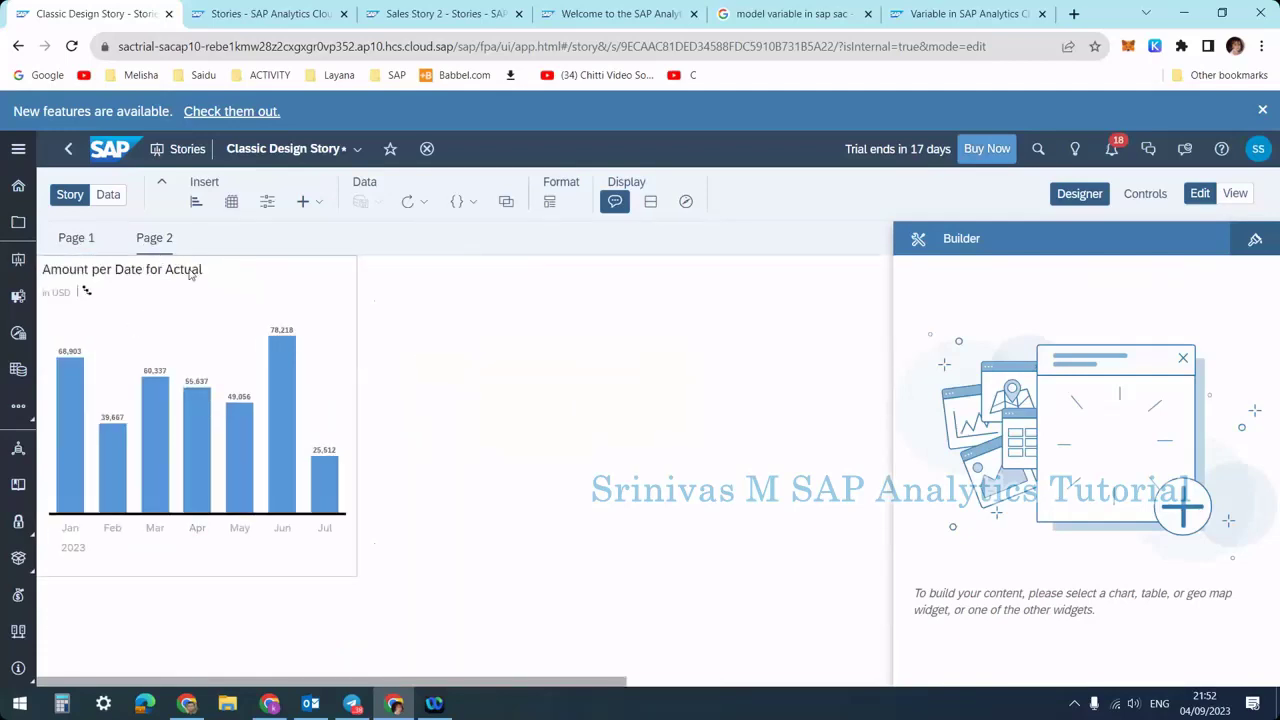
left_click(69, 238)
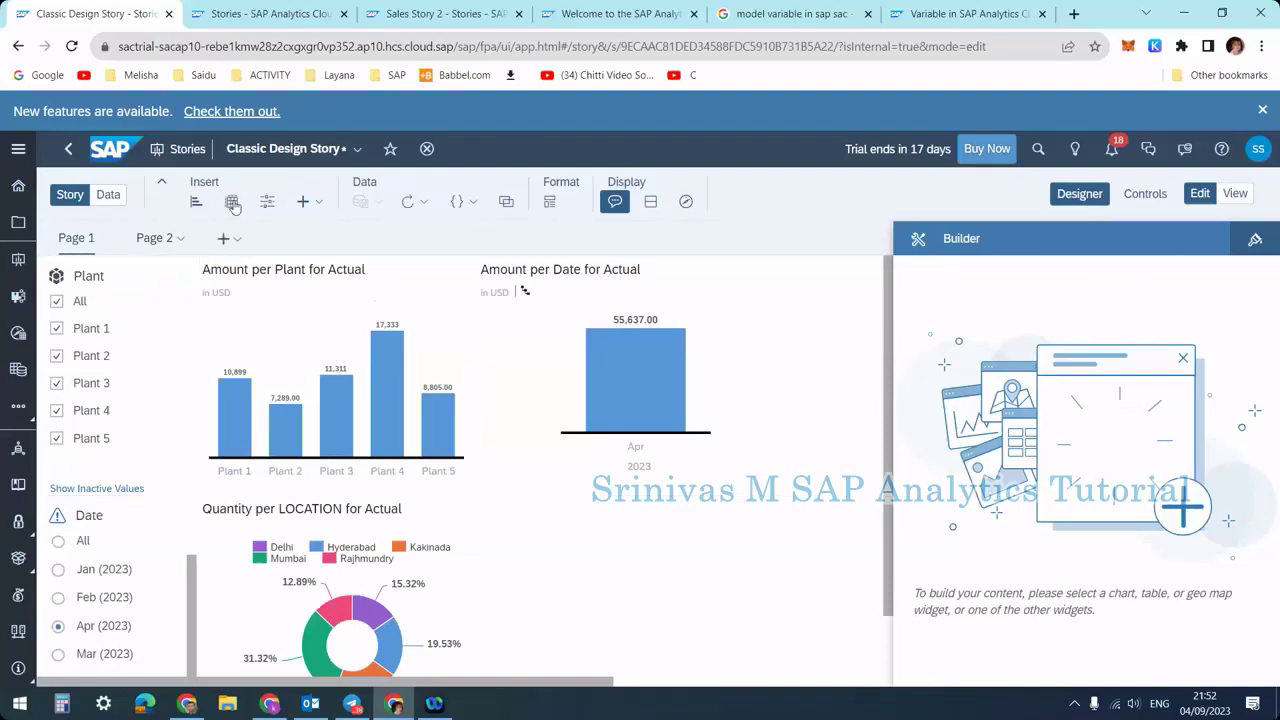
left_click(319, 205)
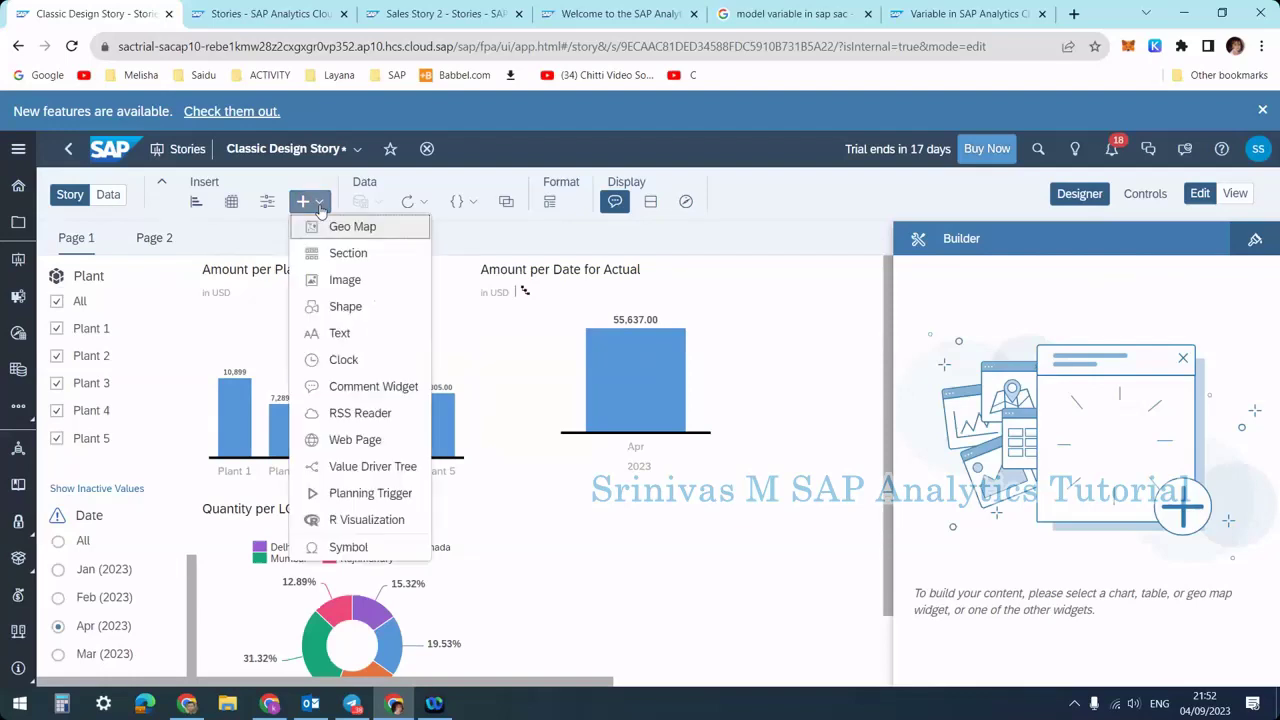
left_click(452, 250)
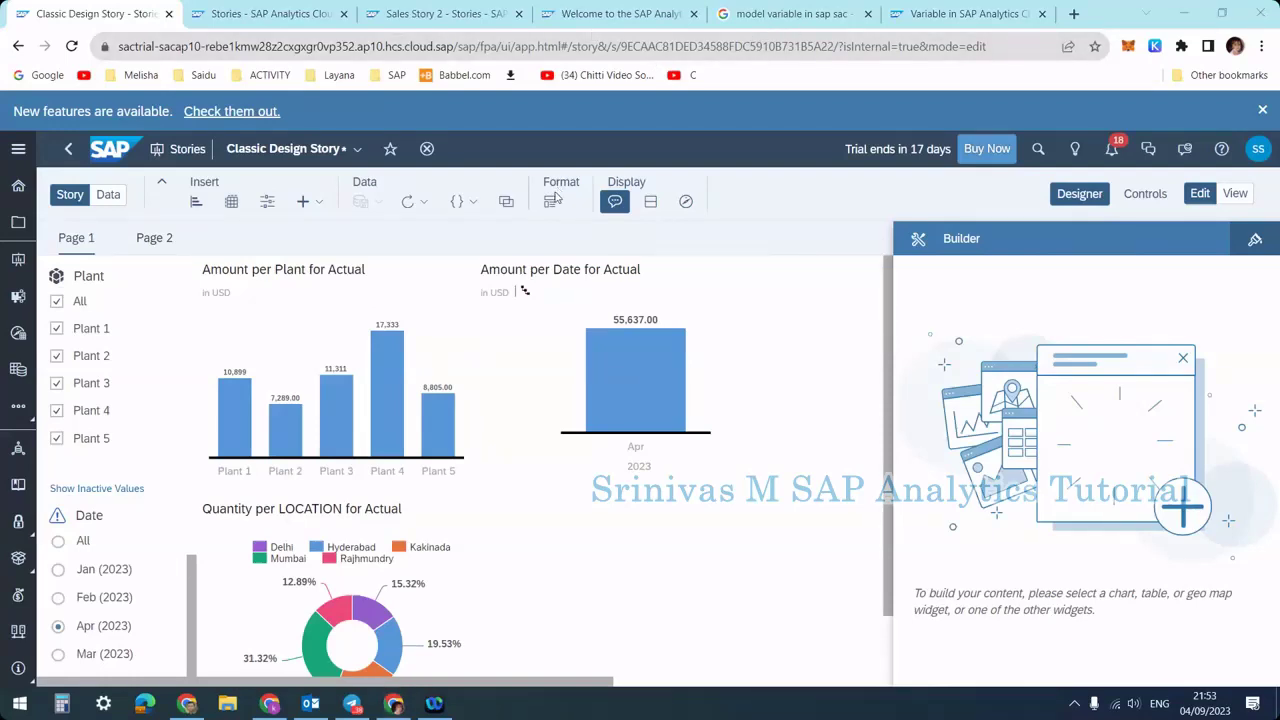
Convert the Plant page filter on Page 1 to a story filter and accept the conversion
left_click(88, 274)
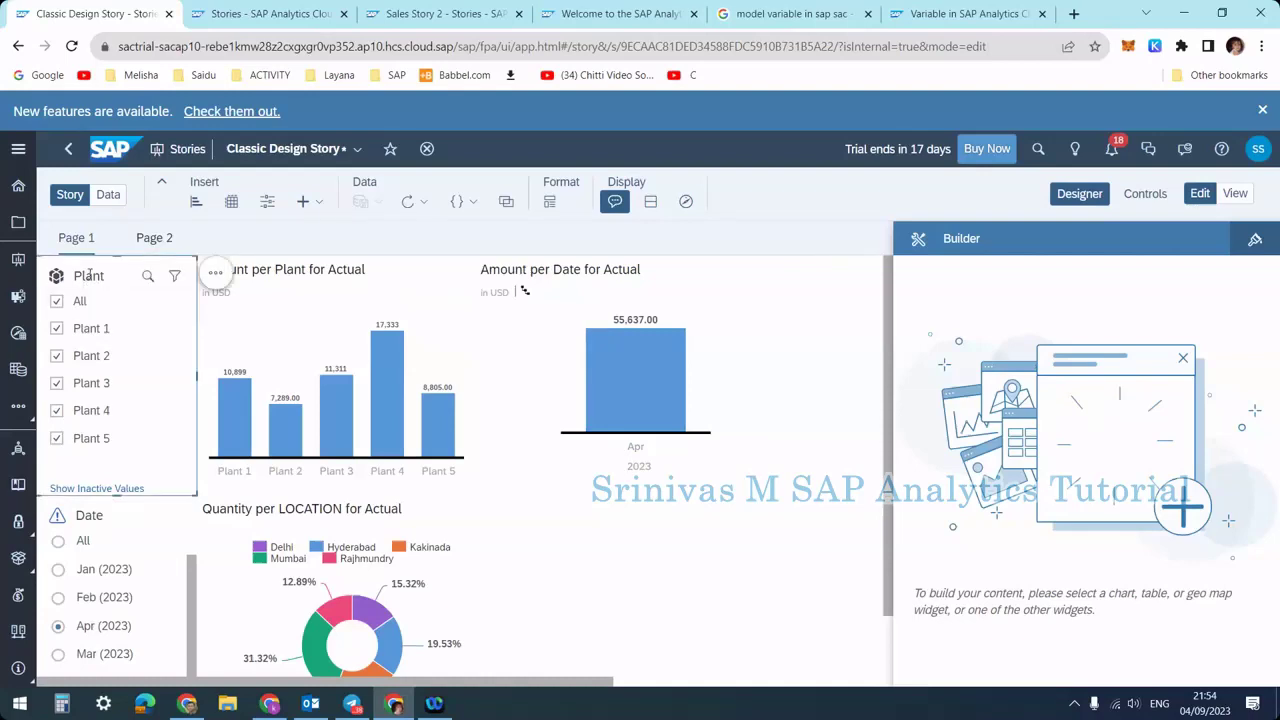
left_click(213, 273)
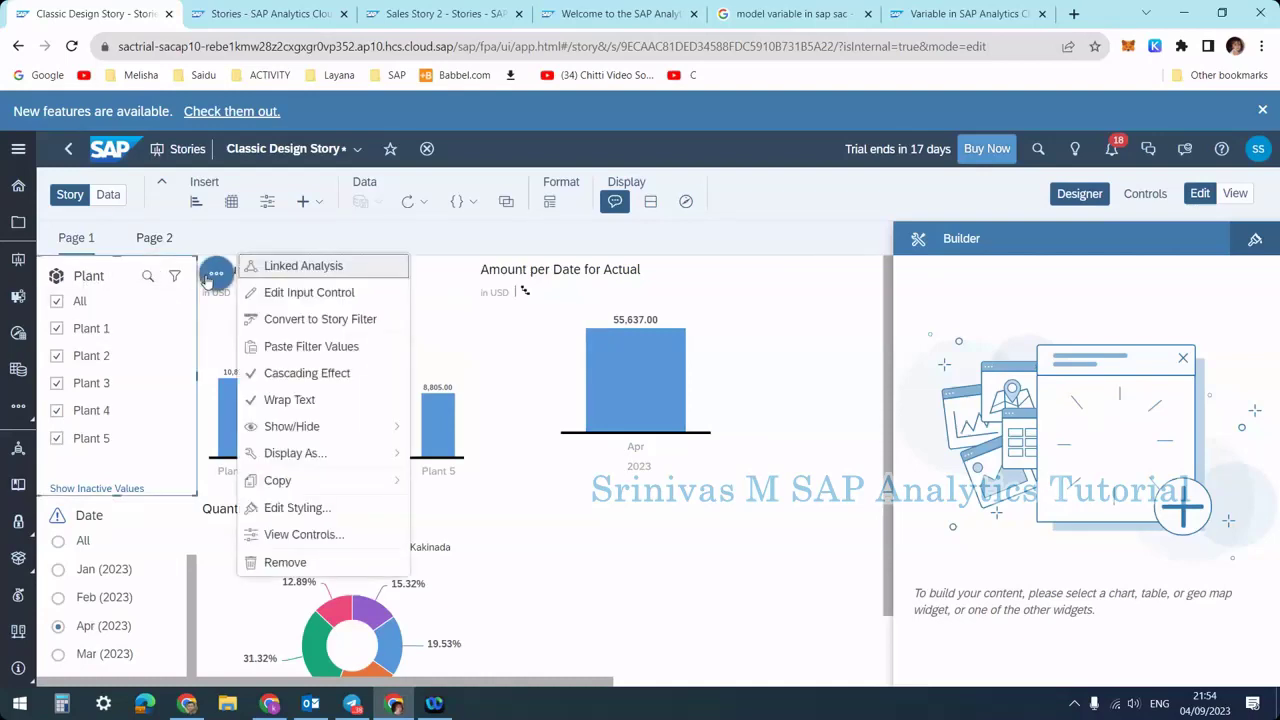
left_click(314, 322)
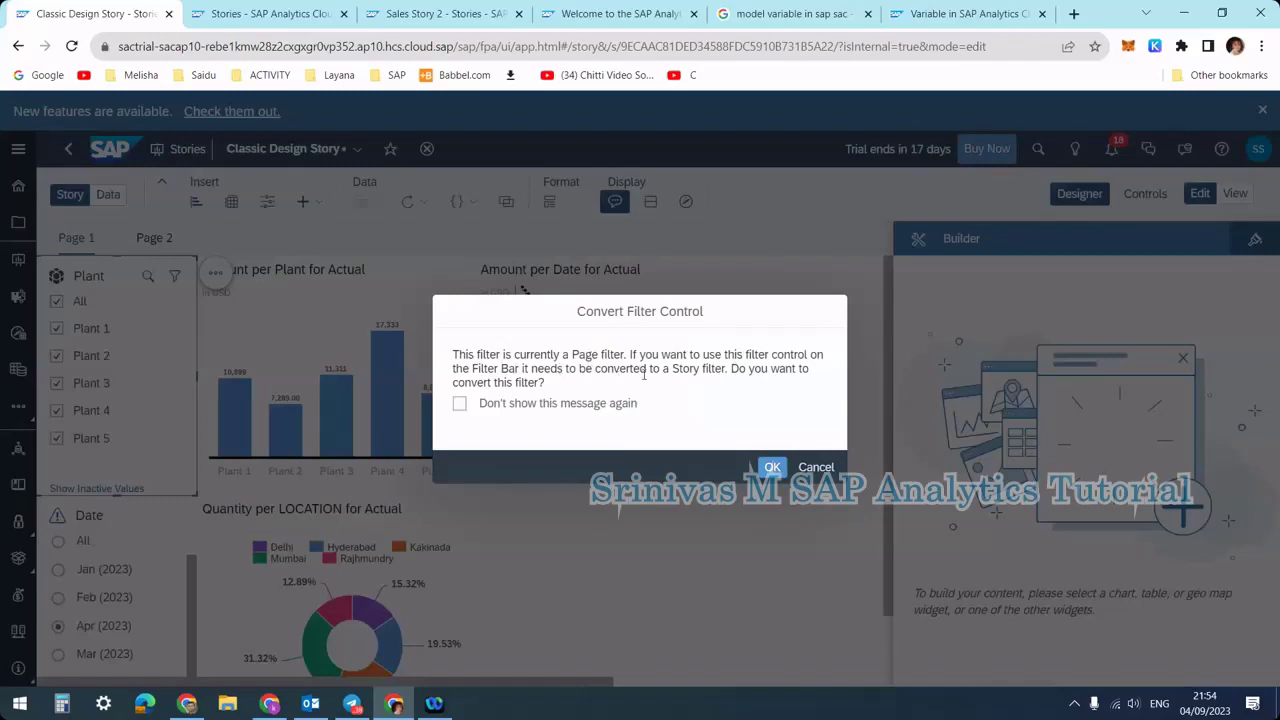
left_click(772, 467)
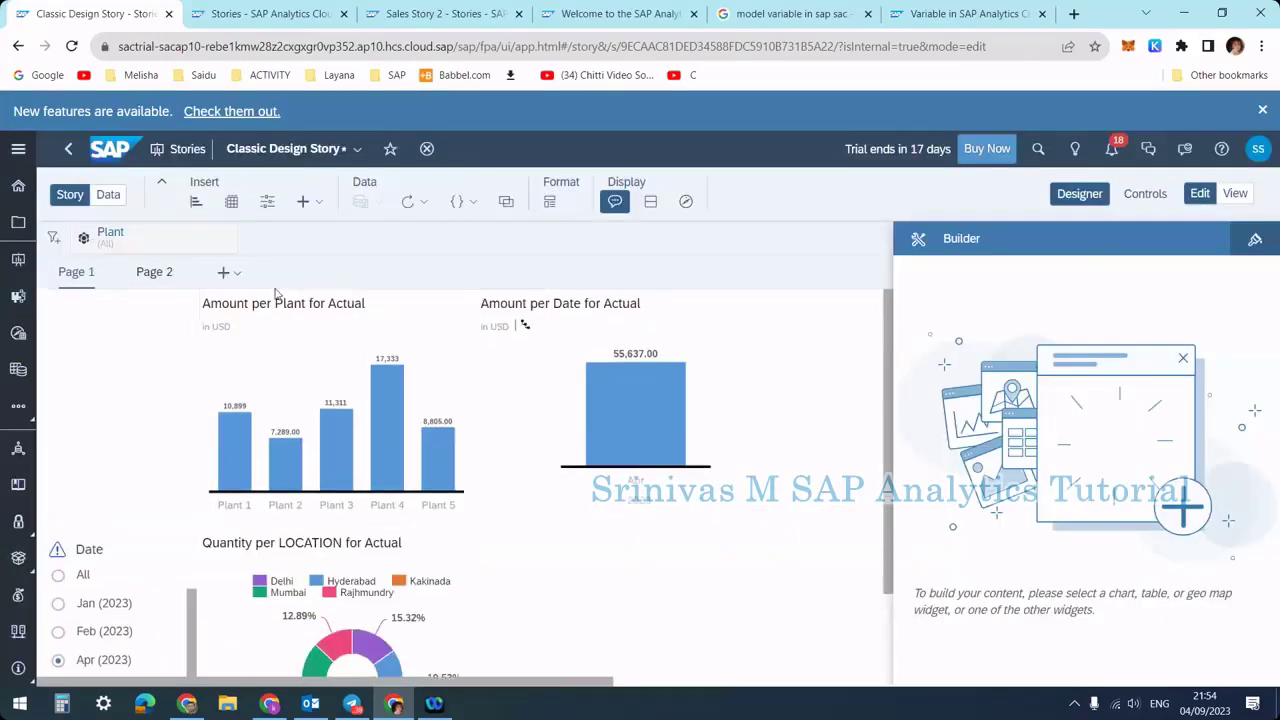
Restrict the Plant story filter to Plant 1 from Page 2 and review the resulting Page 1 charts
left_click(150, 273)
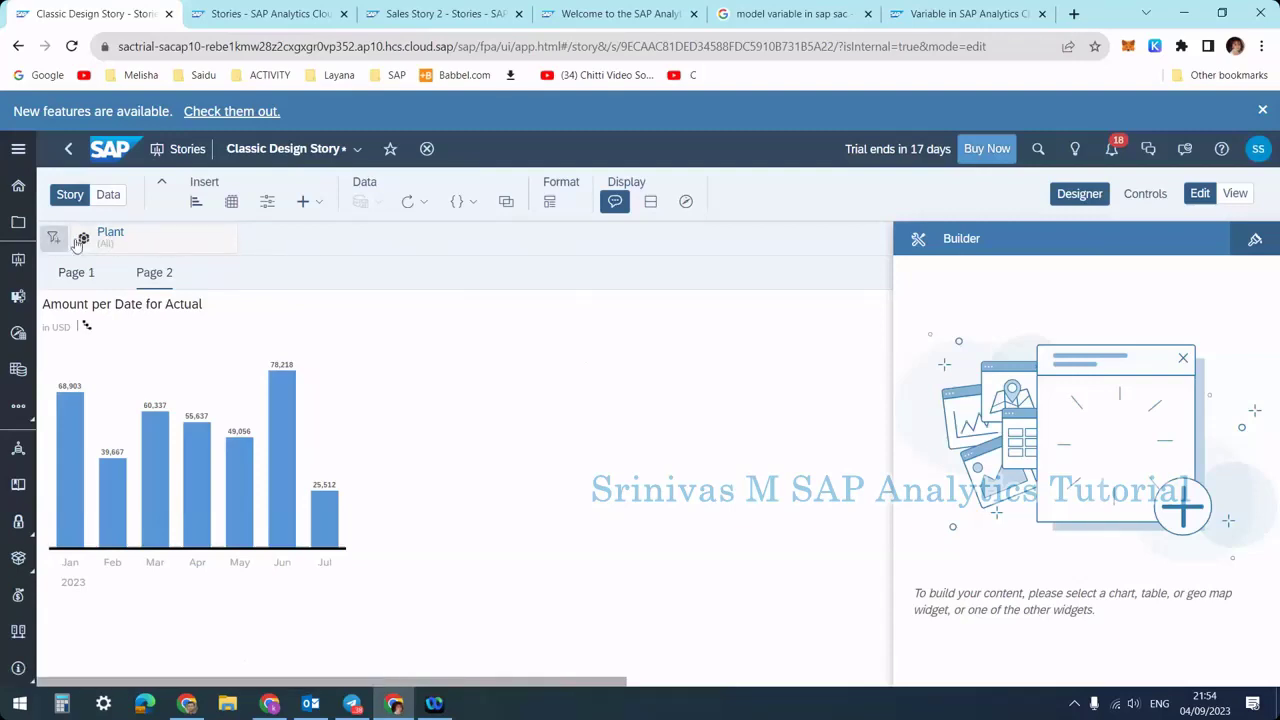
left_click(128, 237)
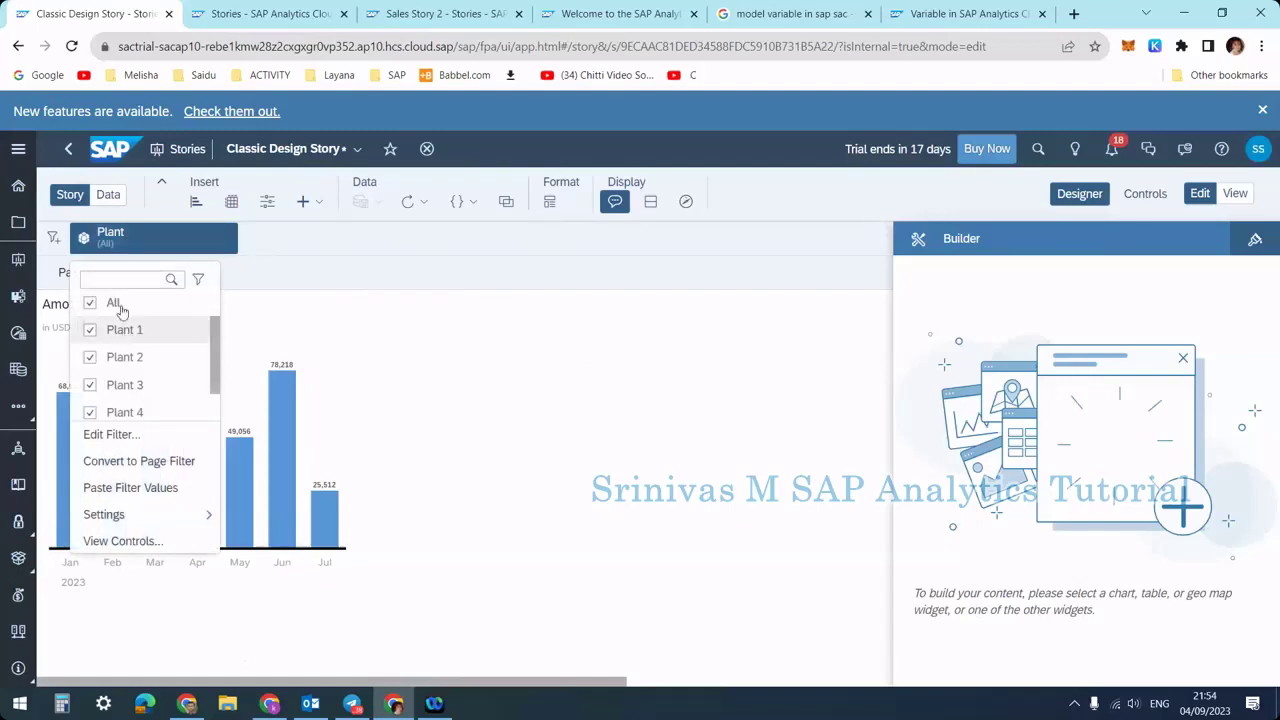
left_click(120, 309)
left_click(123, 331)
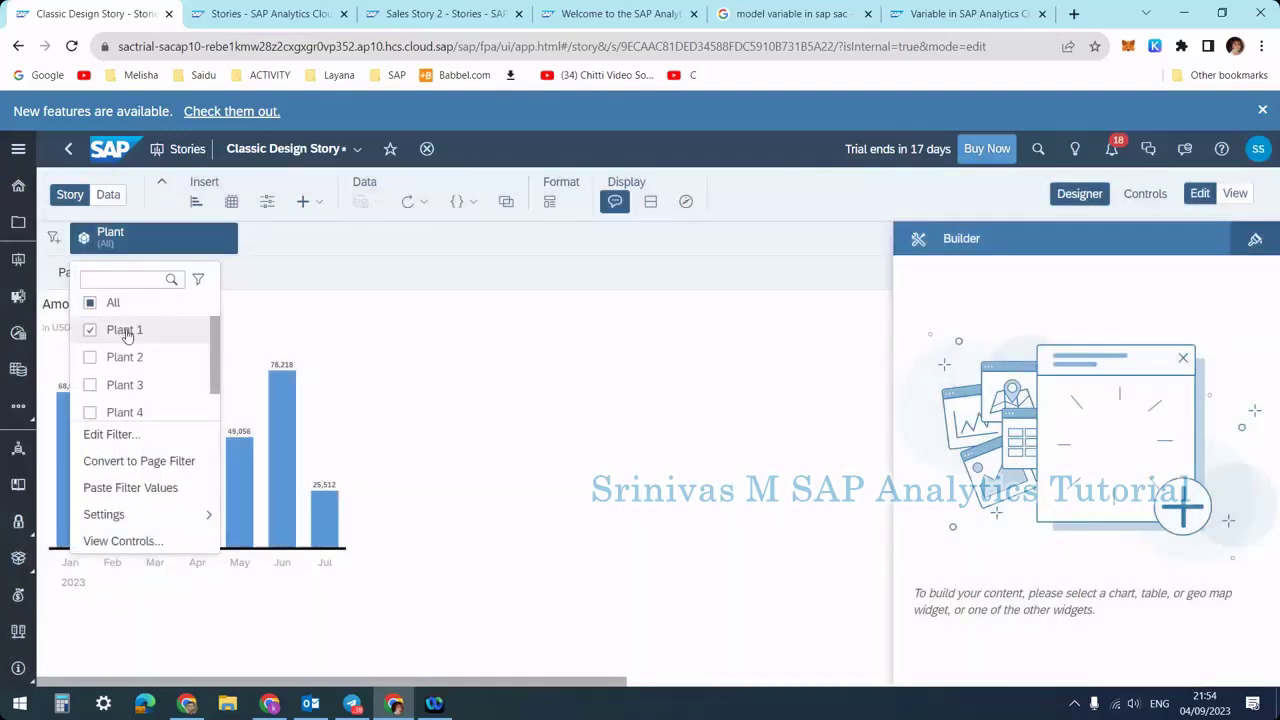
left_click(546, 374)
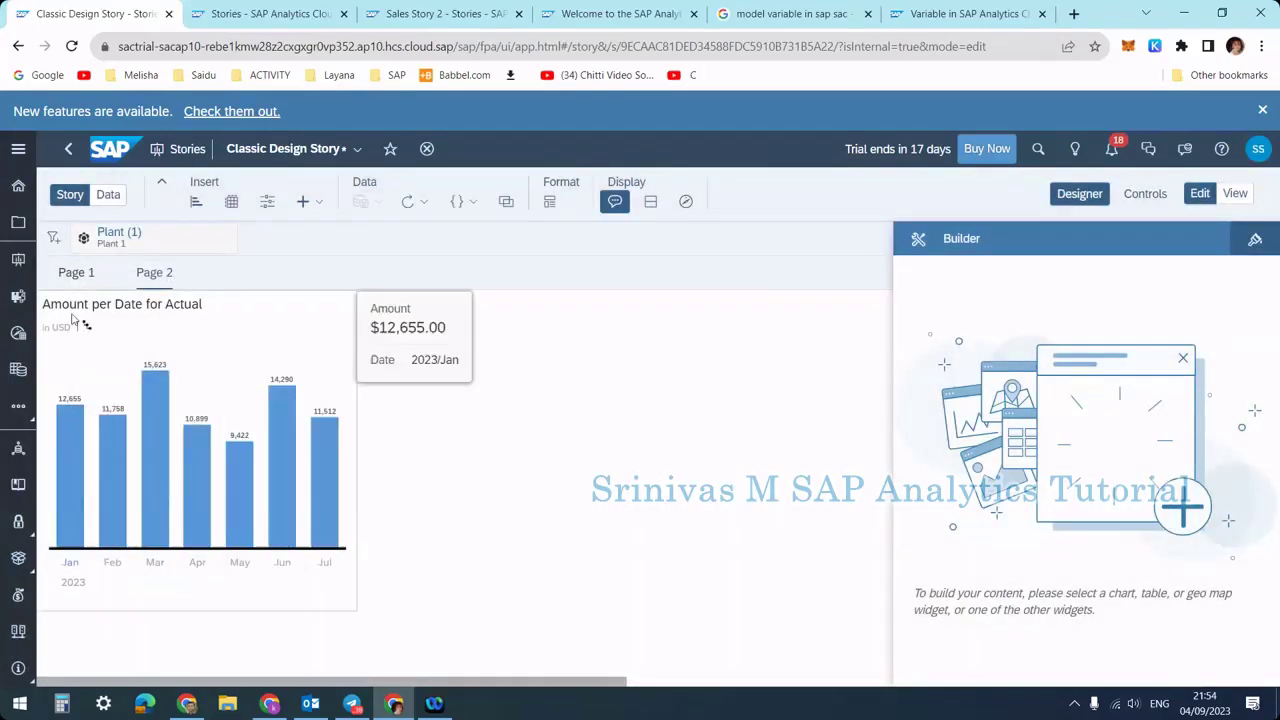
left_click(76, 271)
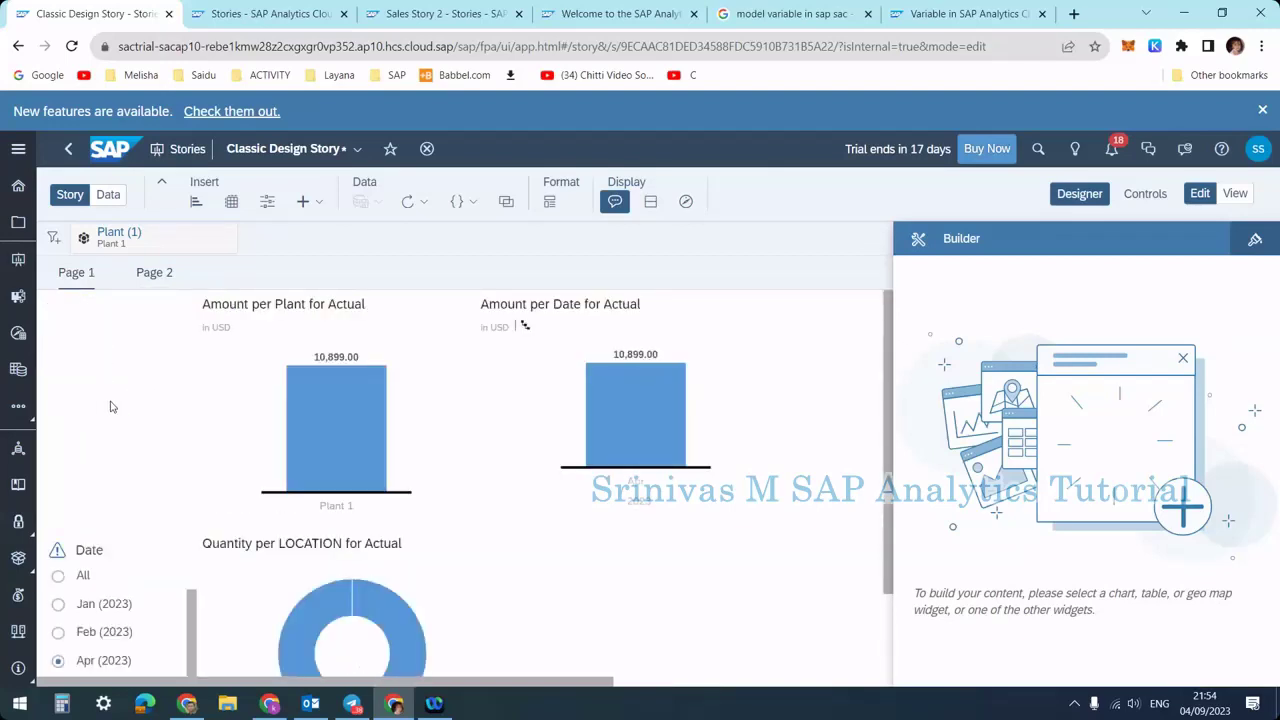
mouse_move(346, 400)
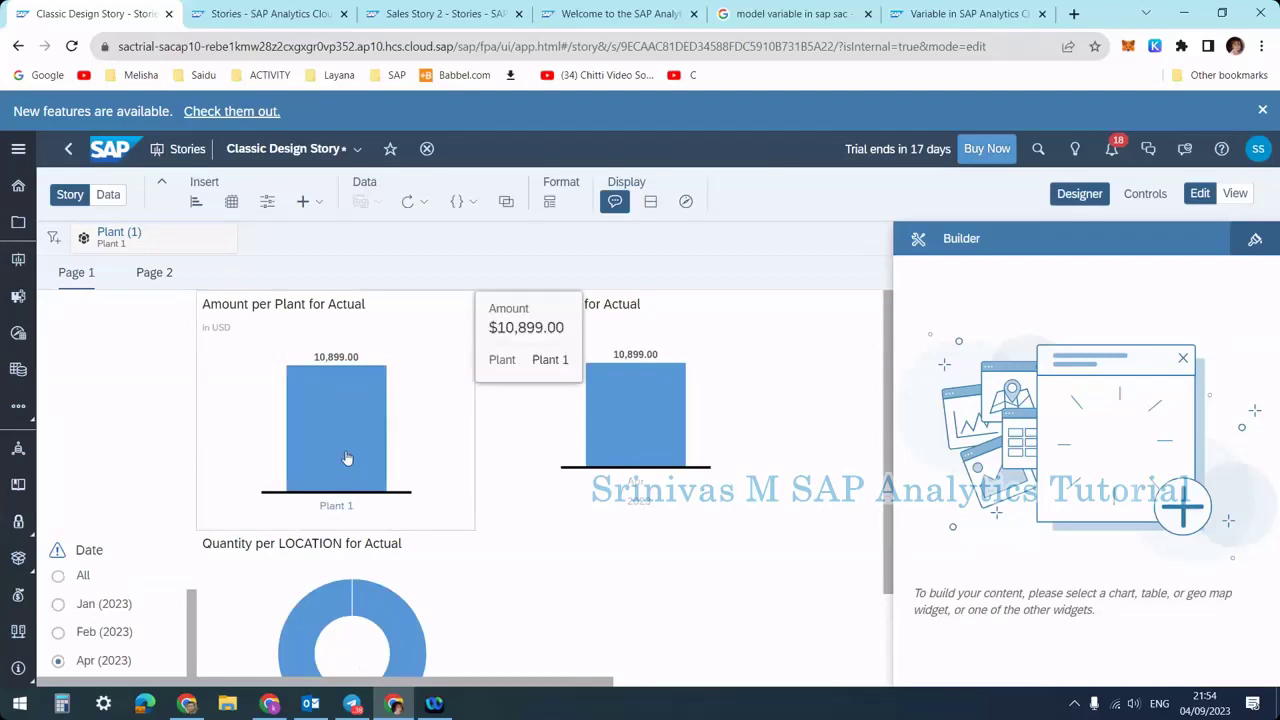
Insert another empty chart on Page 2 and add the Plant dimension to the existing Amount per Date chart
left_click(155, 273)
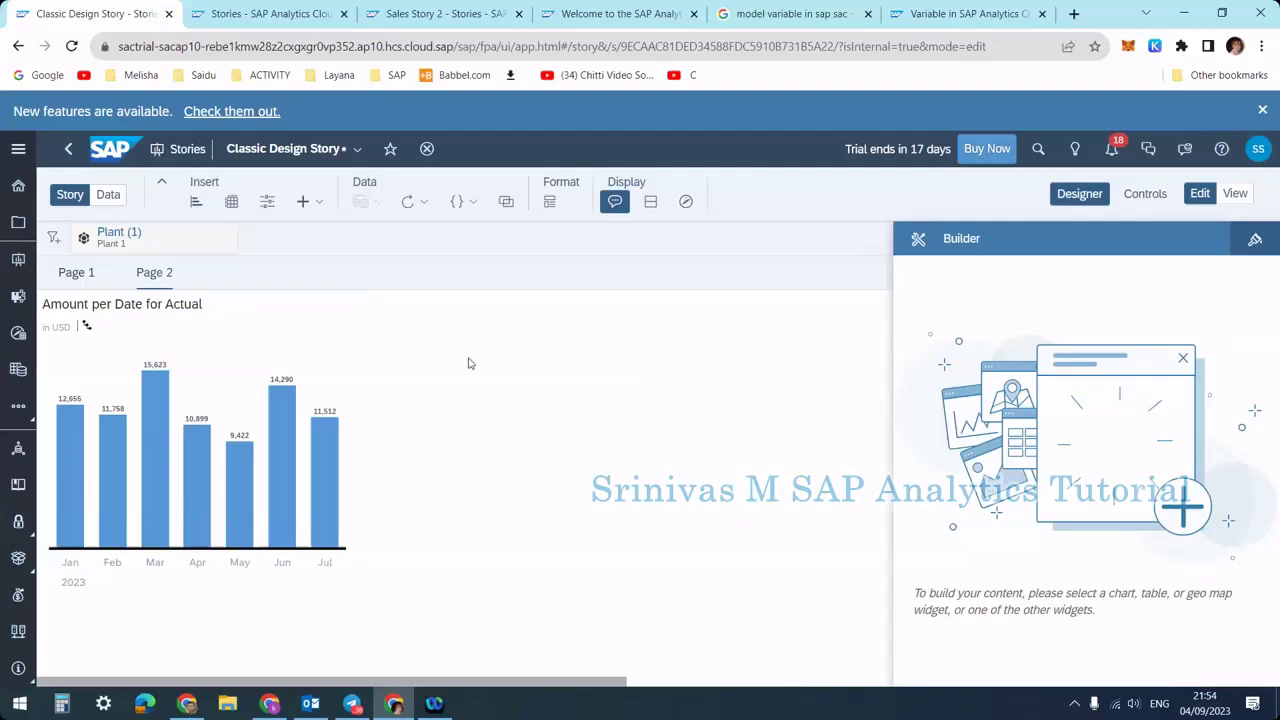
left_click(196, 201)
left_click(222, 398)
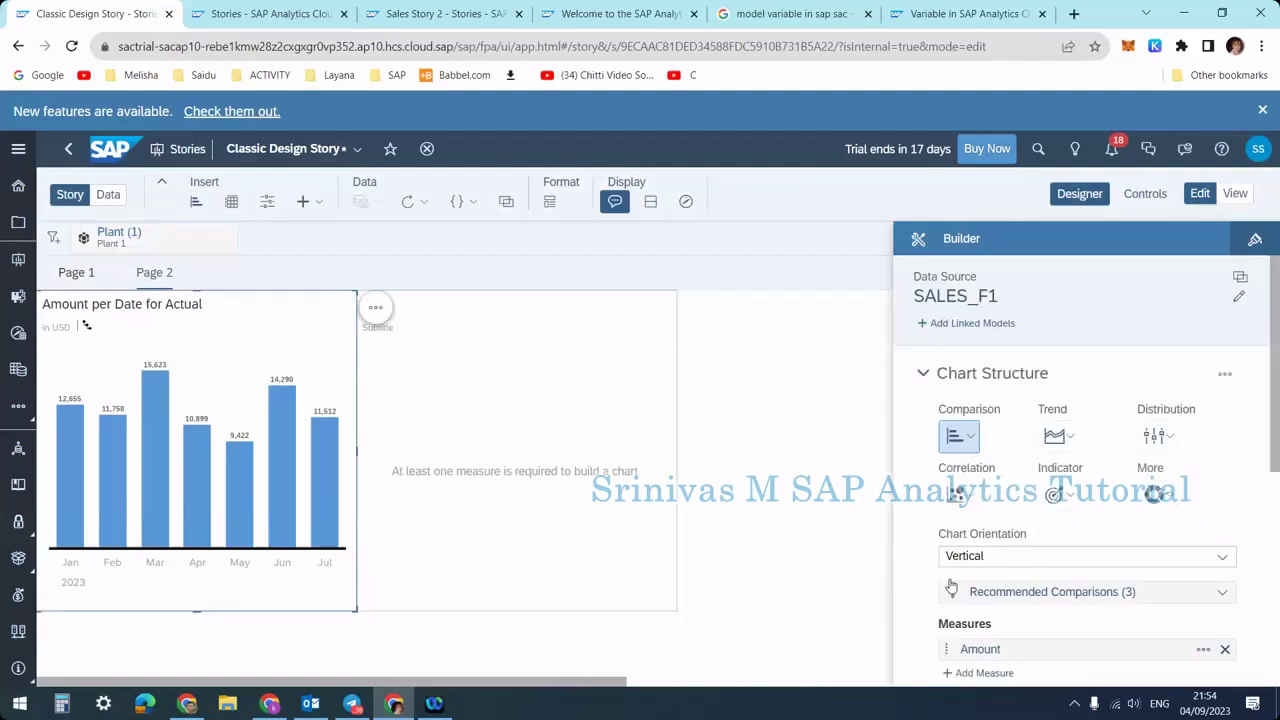
scroll(1018, 587, "down", 2)
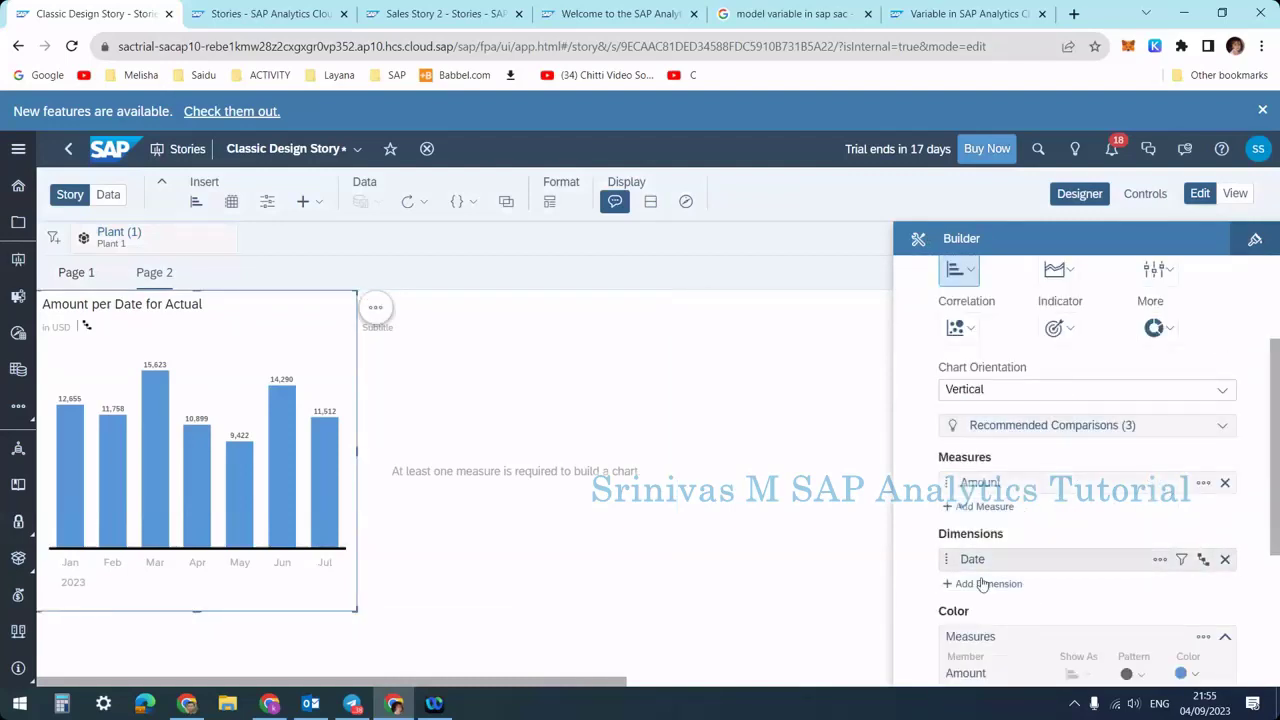
left_click(982, 584)
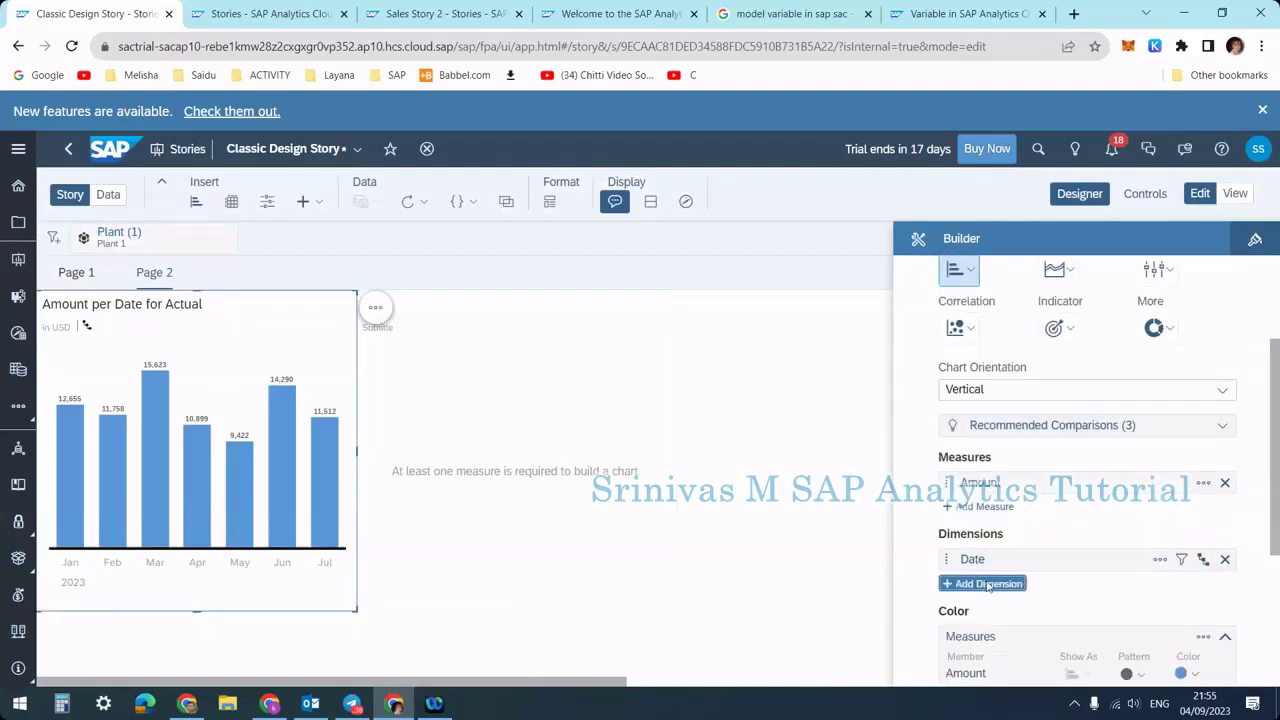
scroll(1017, 612, "down", 3)
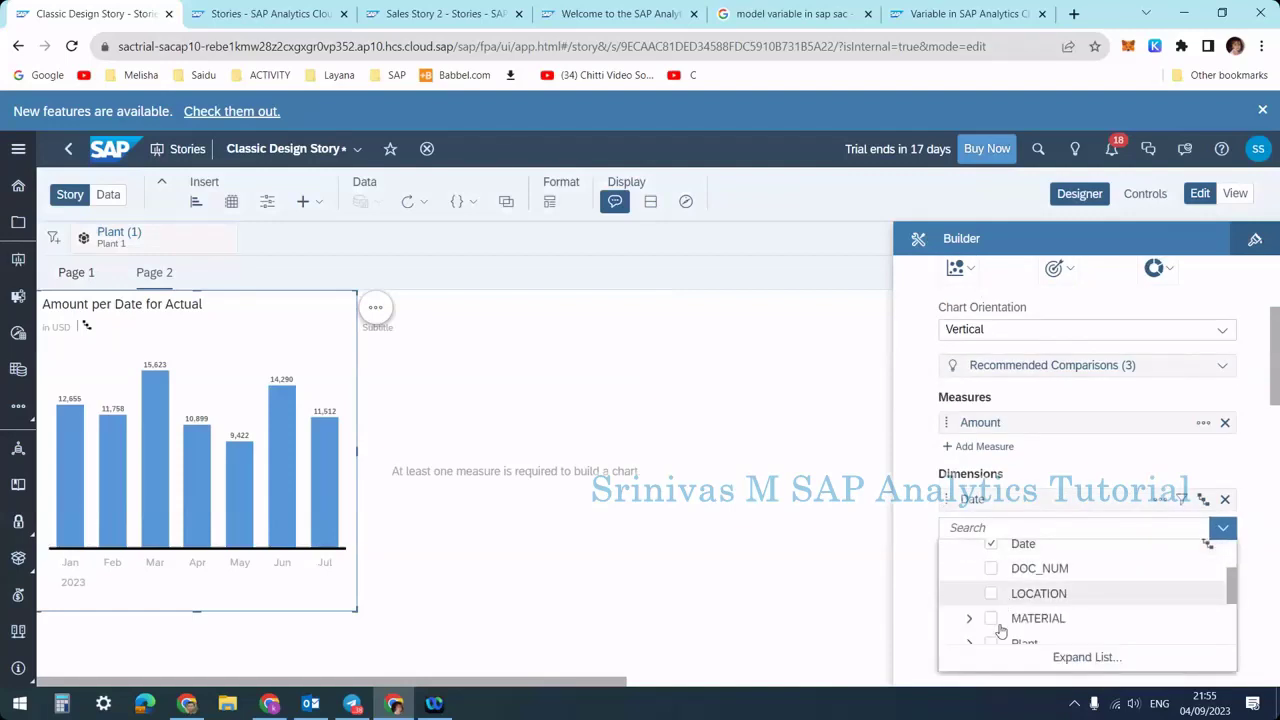
left_click(990, 560)
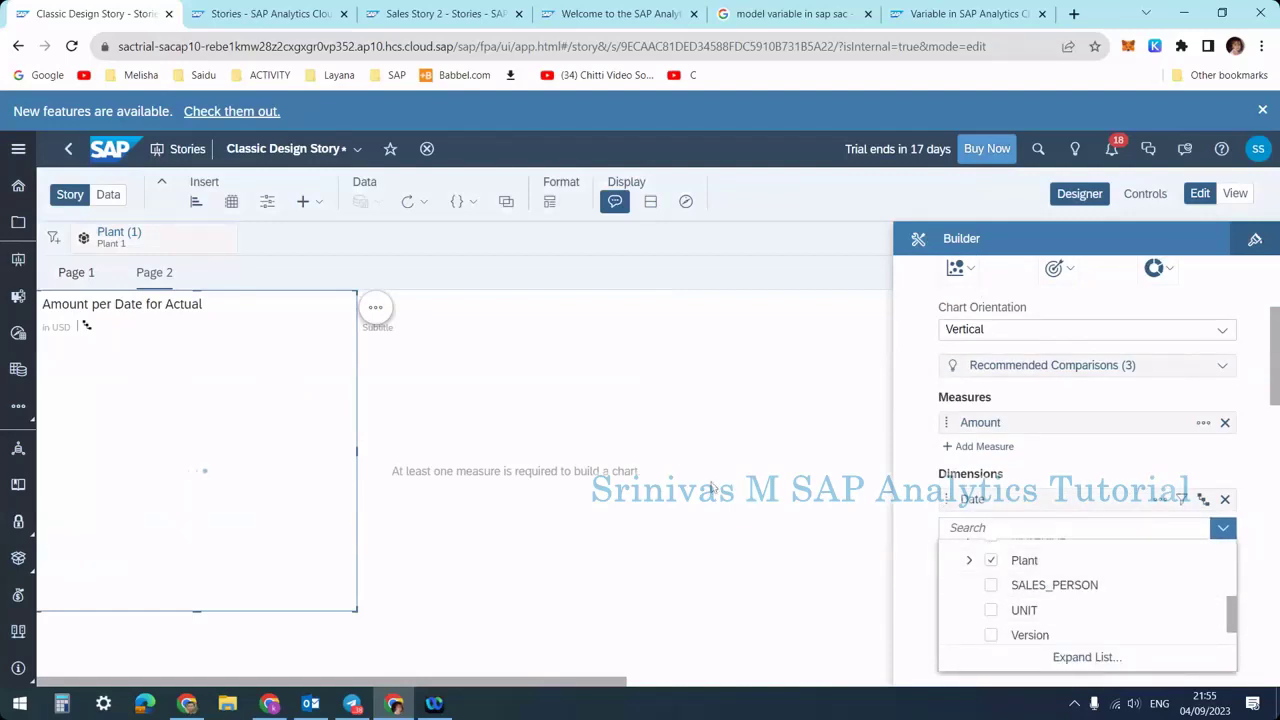
left_click(143, 594)
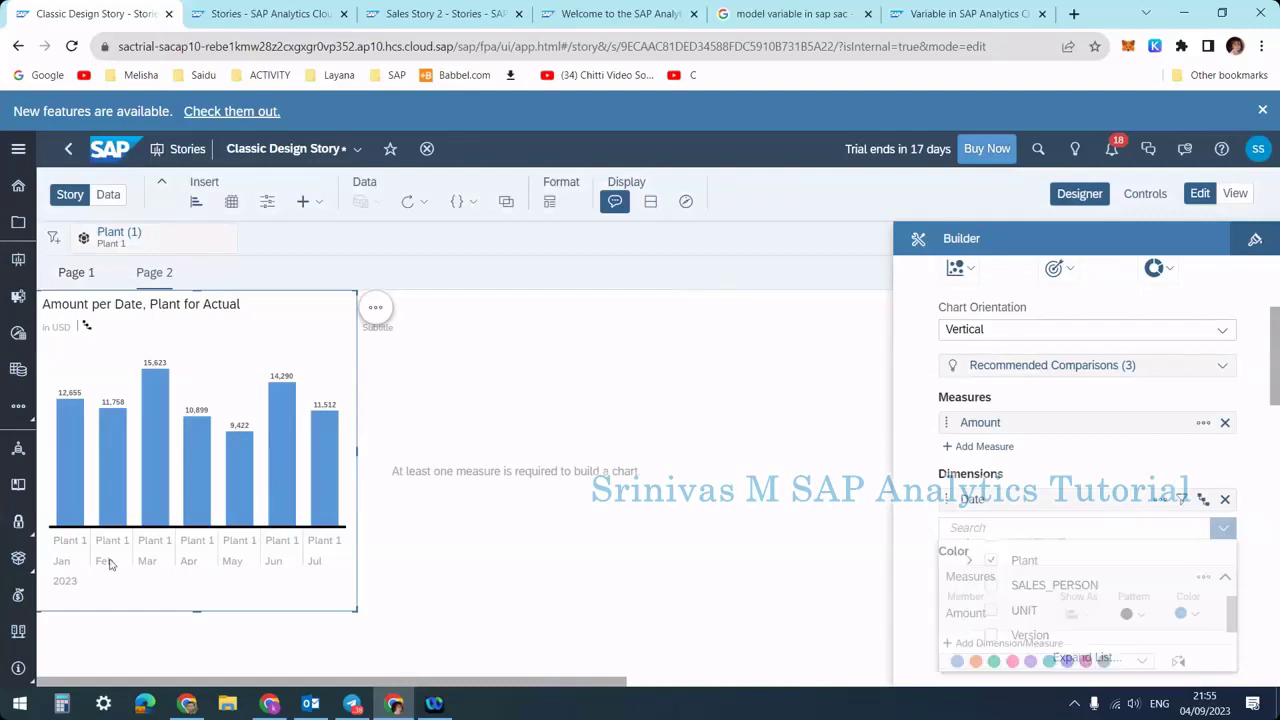
Switch the Plant story filter to Plant 2 only and review its effect on the Page 2 and Page 1 charts
left_click(143, 242)
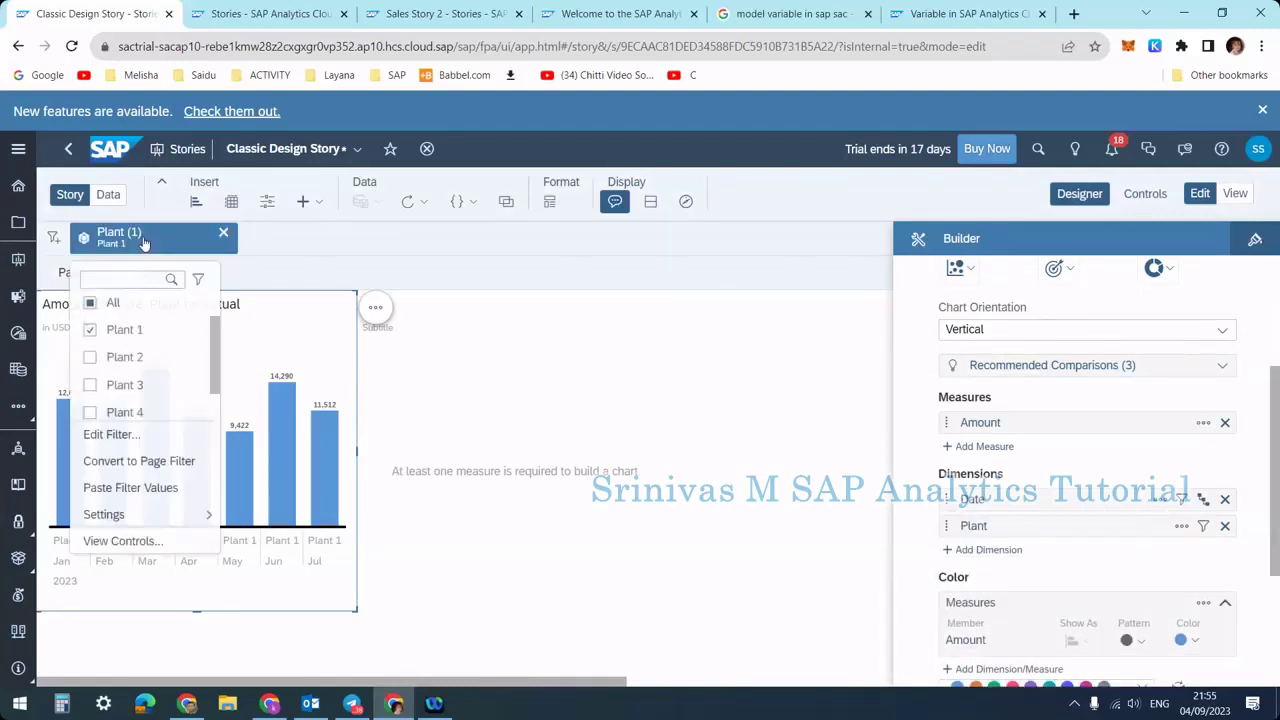
left_click(124, 357)
left_click(394, 350)
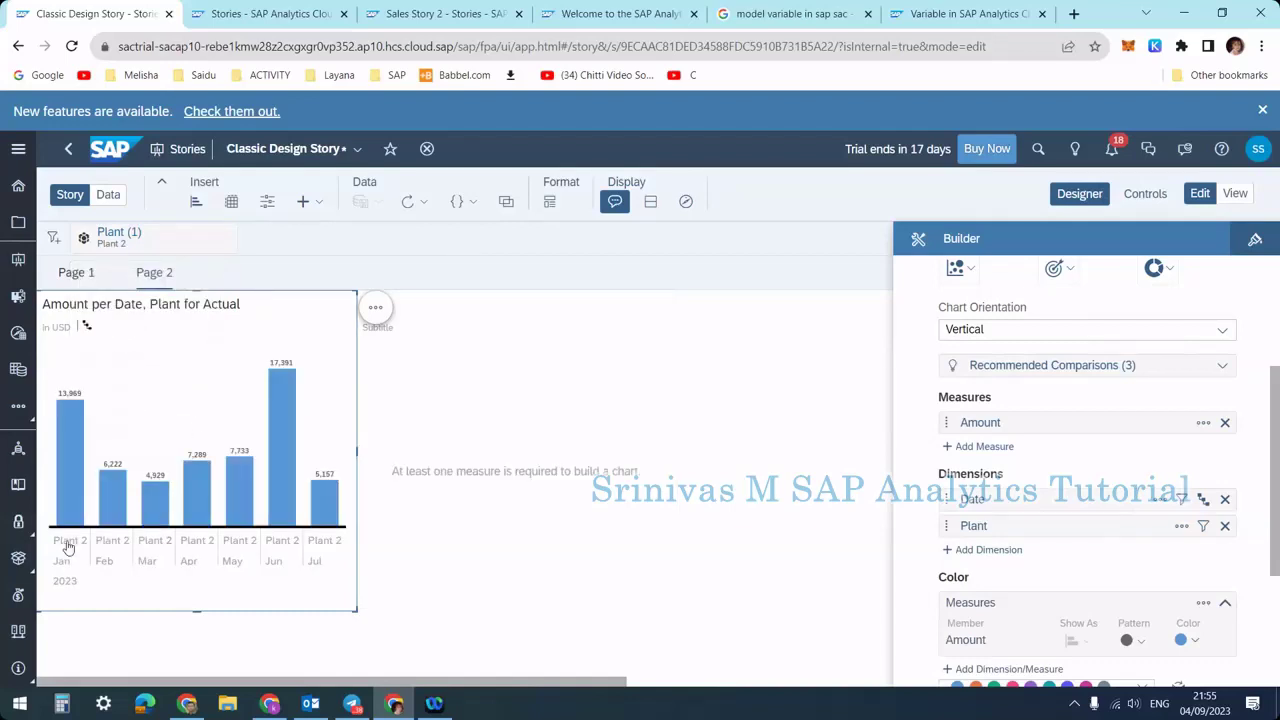
left_click(79, 272)
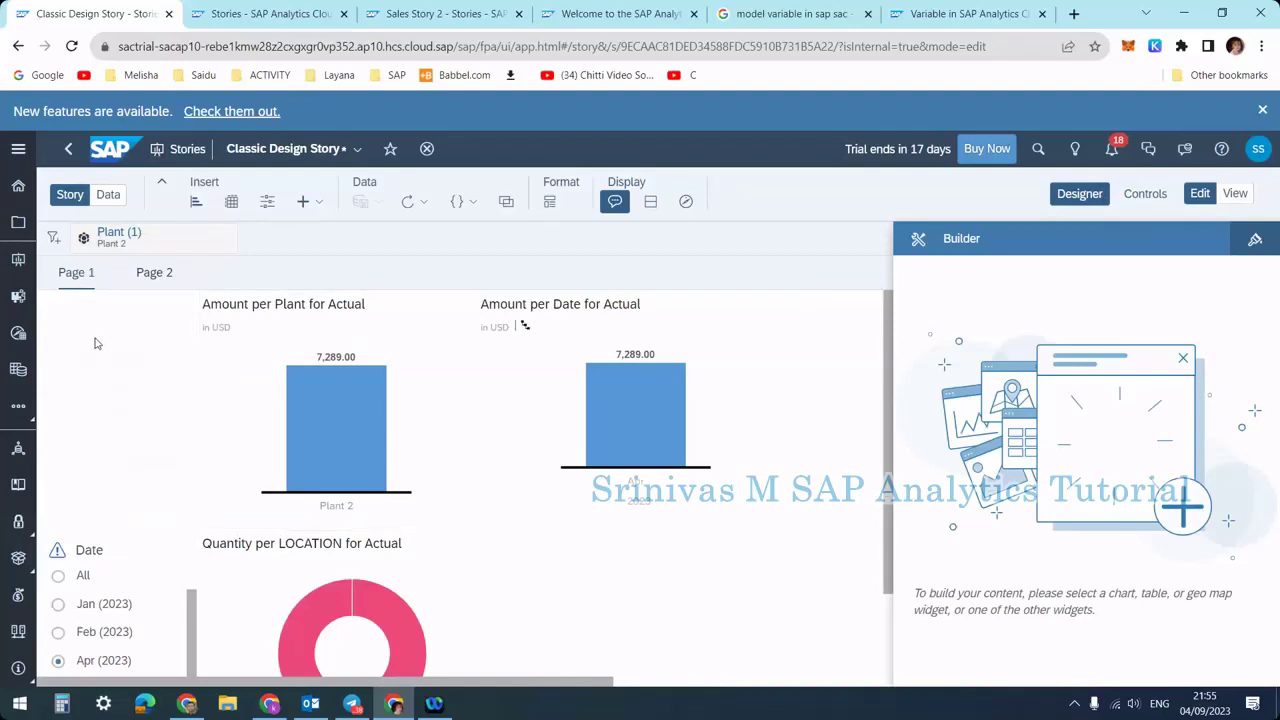
mouse_move(363, 397)
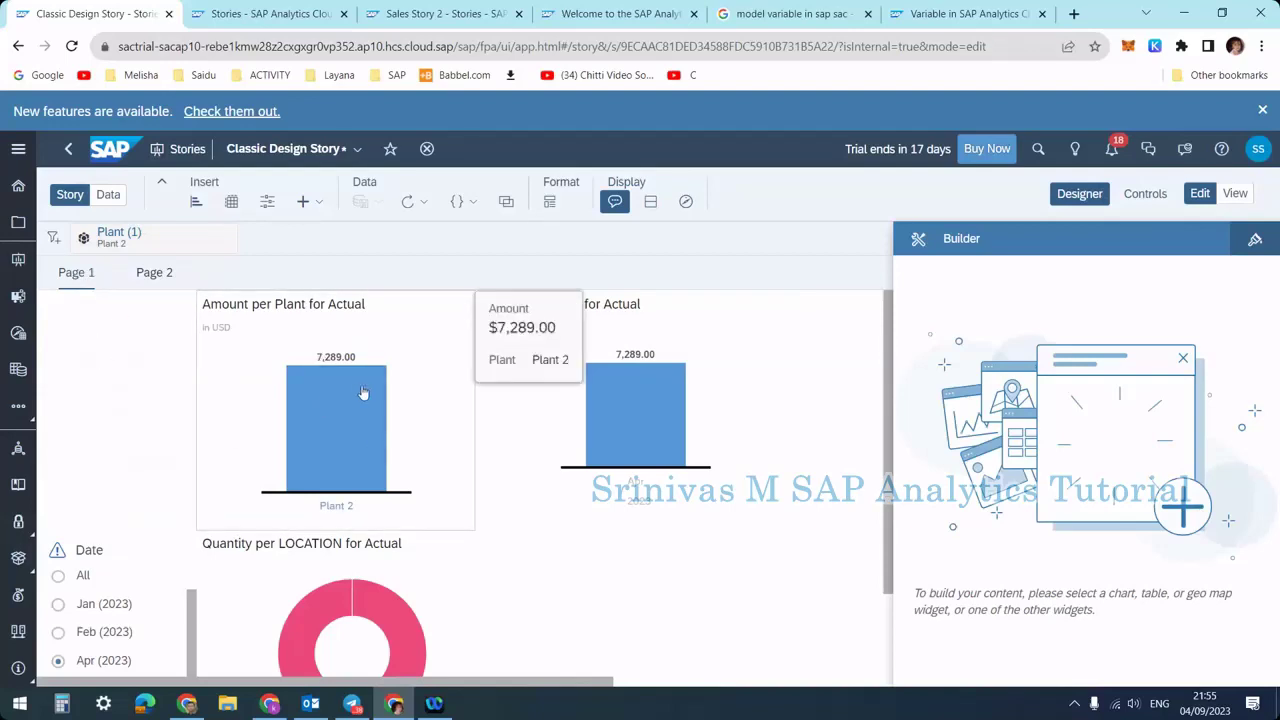